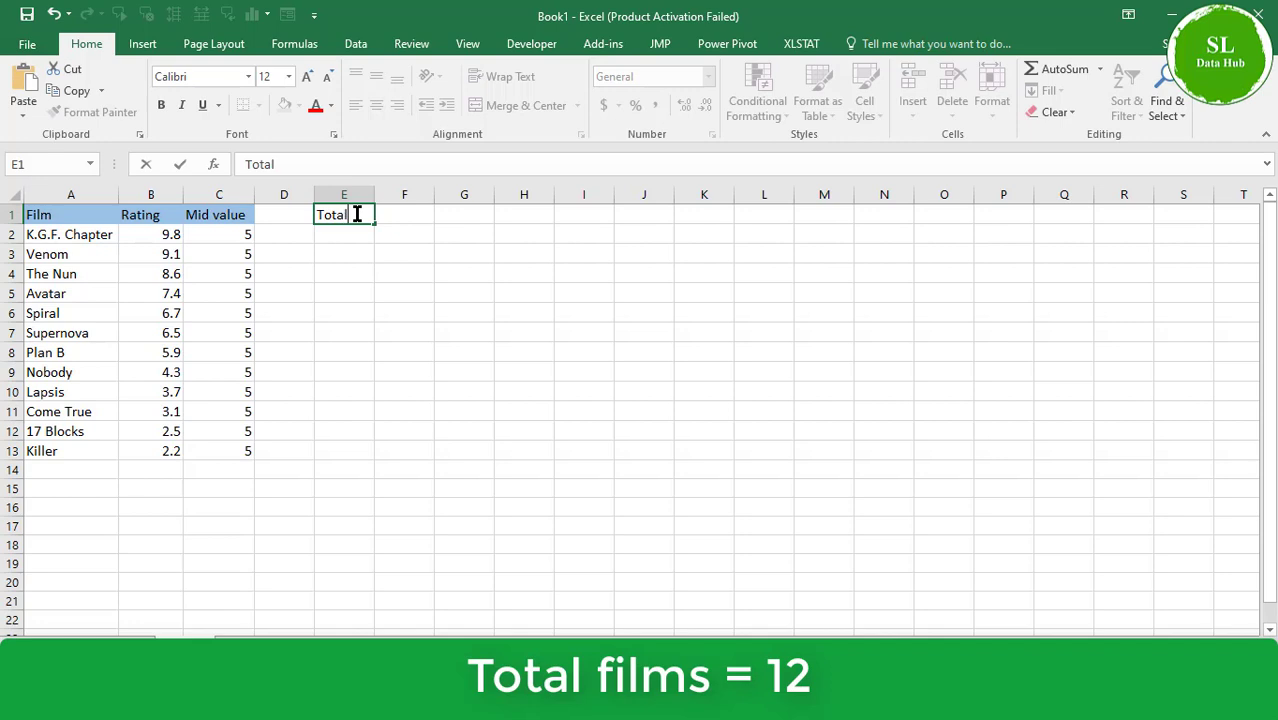
# Label cell E1 "Total Filems" and enter 12 in cell F1
pyautogui.write('F')
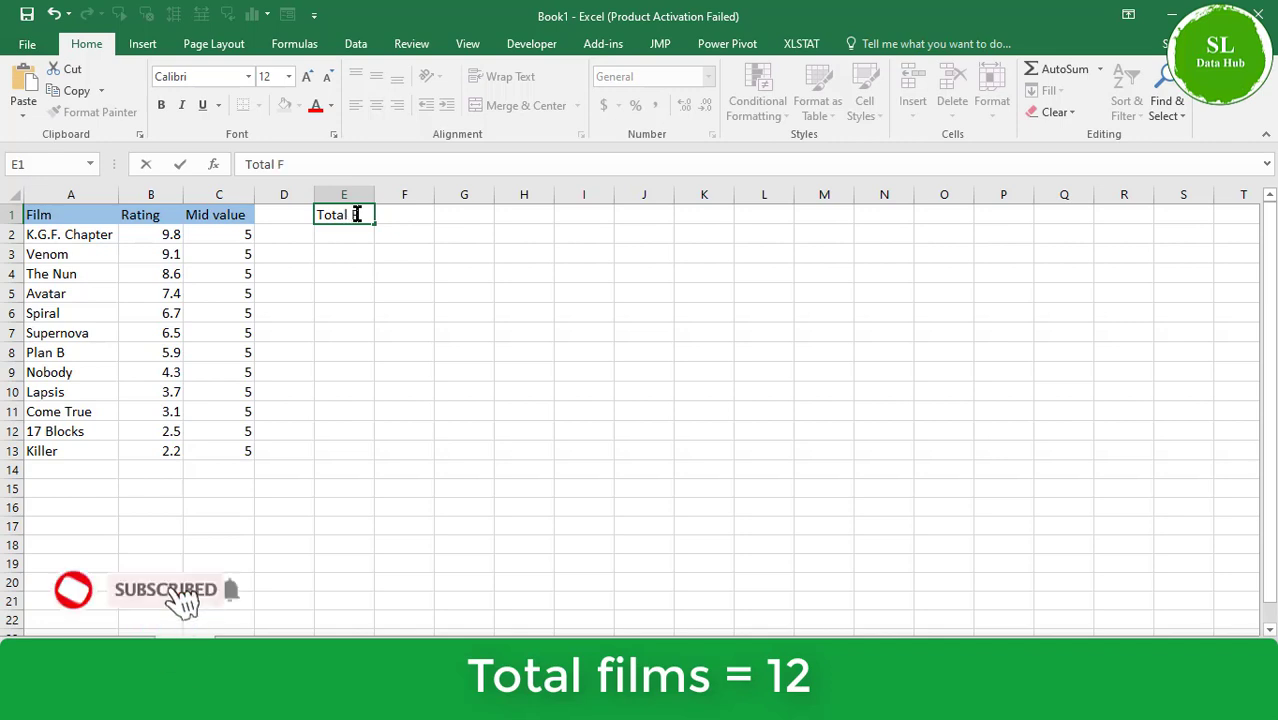
pyautogui.write('ile')
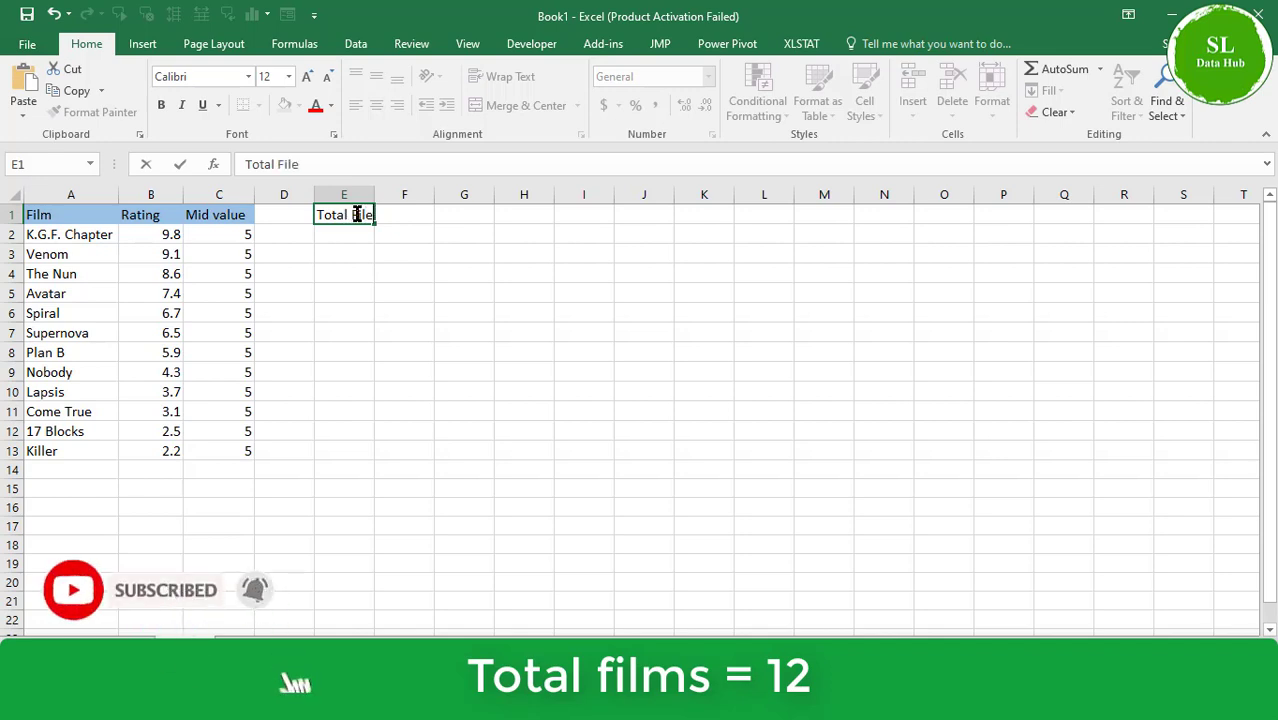
pyautogui.write('ms')
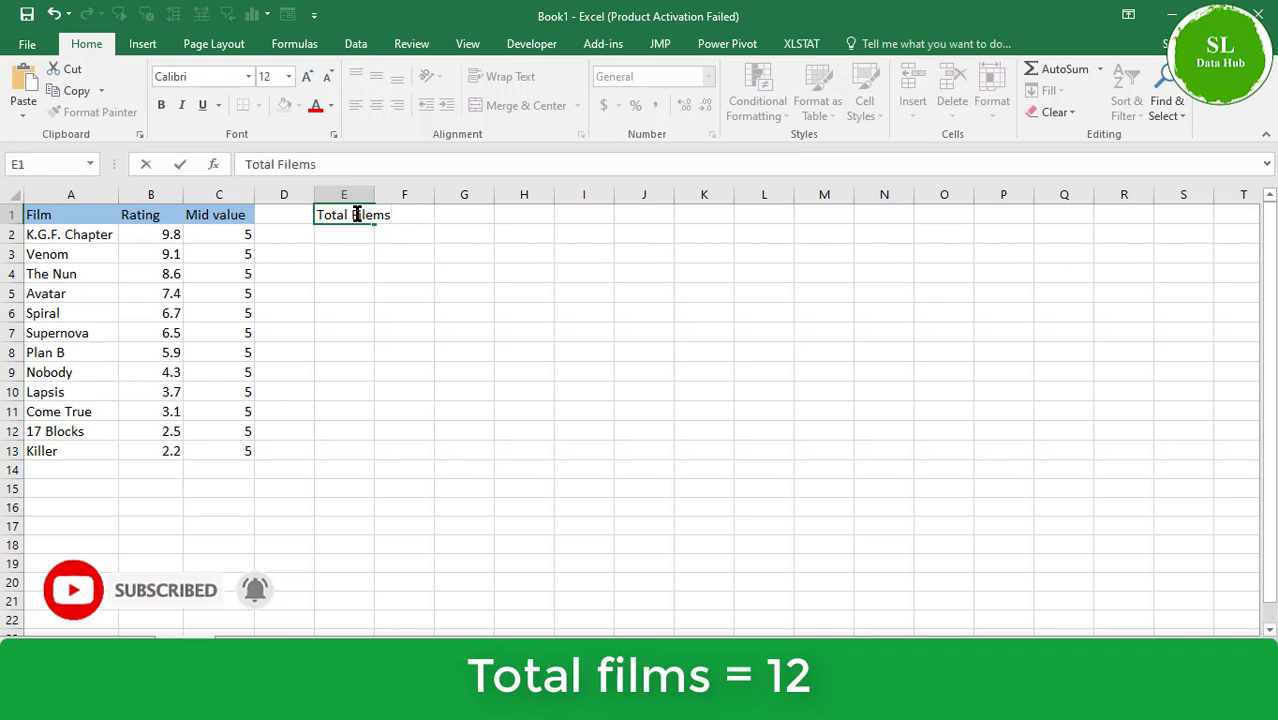
pyautogui.click(436, 214)
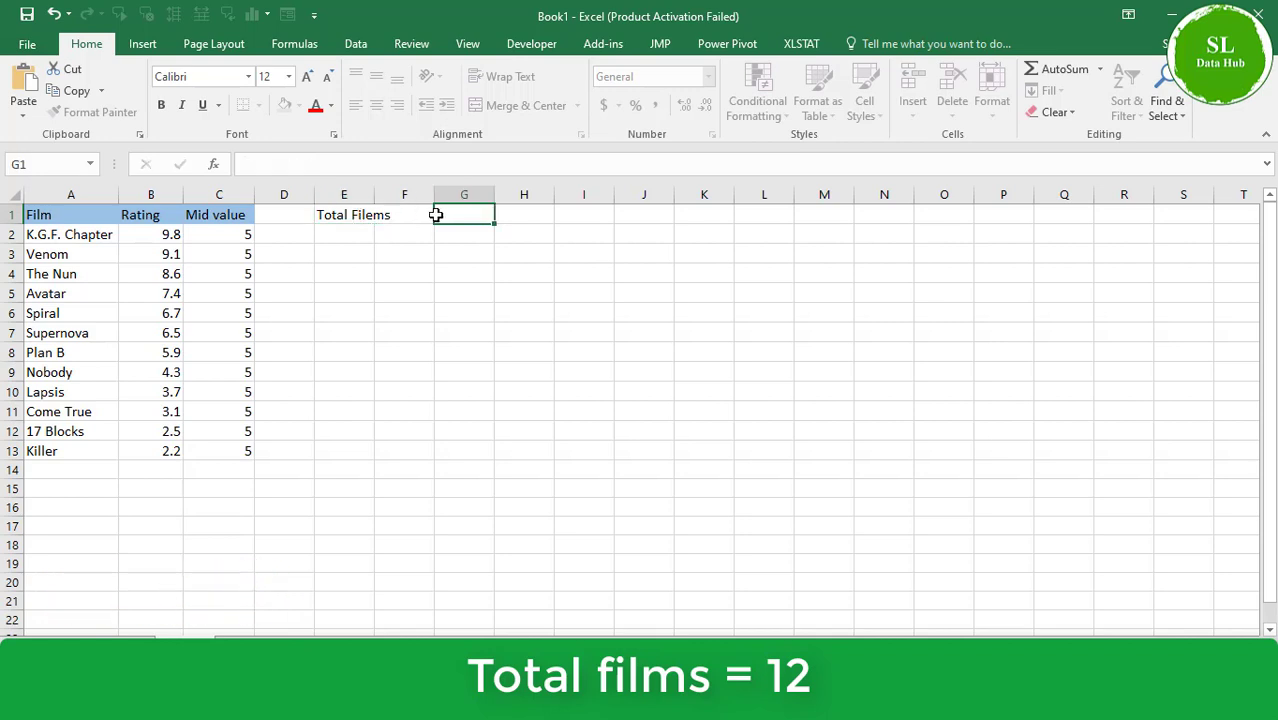
pyautogui.click(426, 214)
pyautogui.write('1')
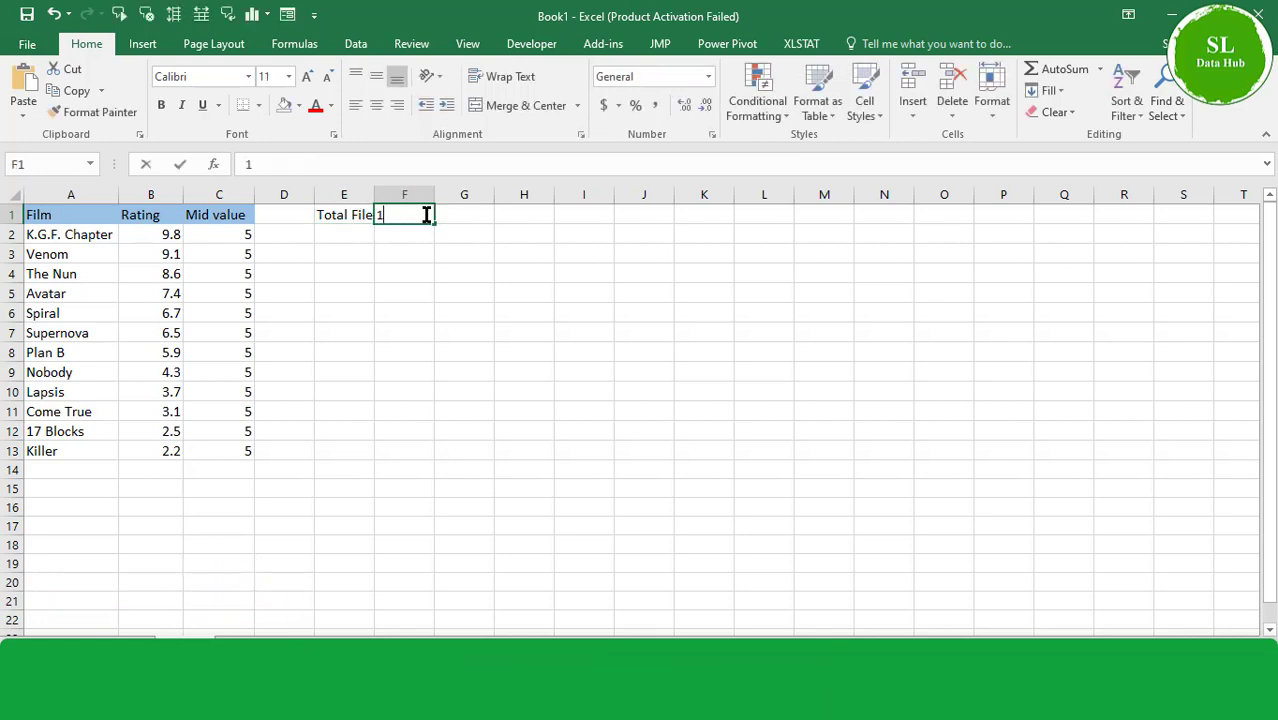
pyautogui.write('2')
pyautogui.press('Tab')
pyautogui.press('Tab')
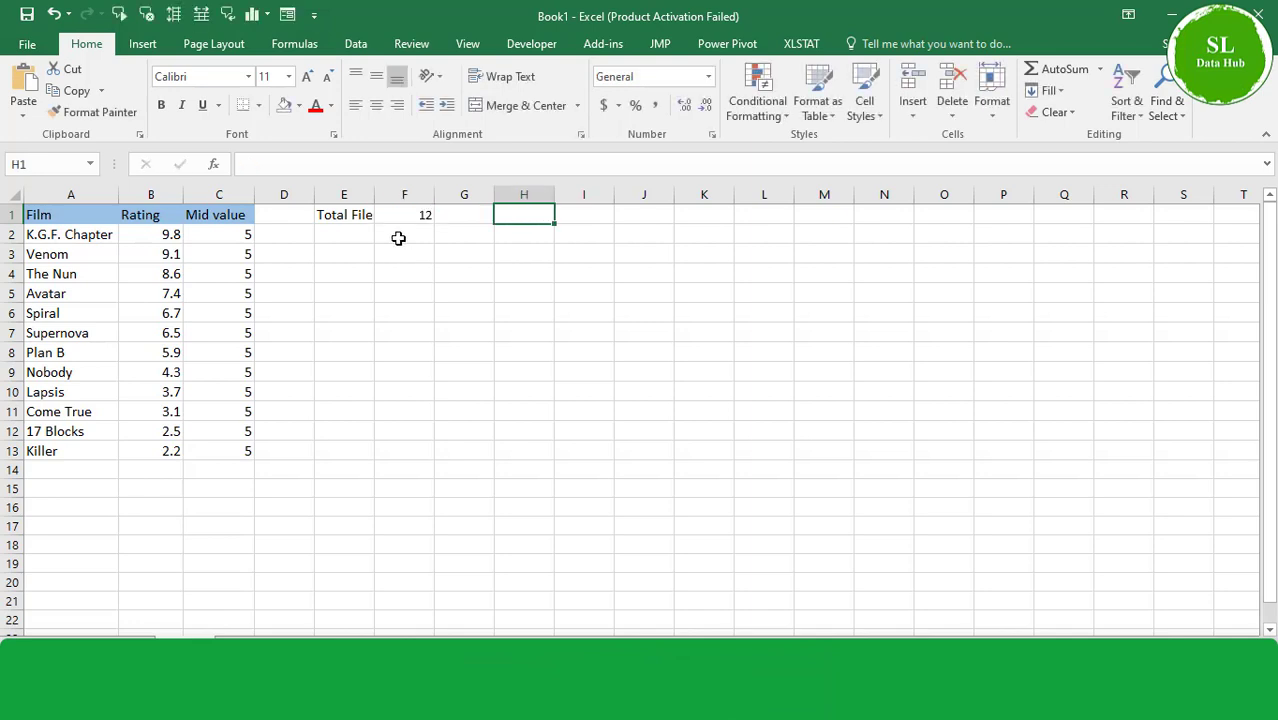
# Enter the formula =360/12 in cell F2 and label it "360/12" in cell E2
pyautogui.click(395, 235)
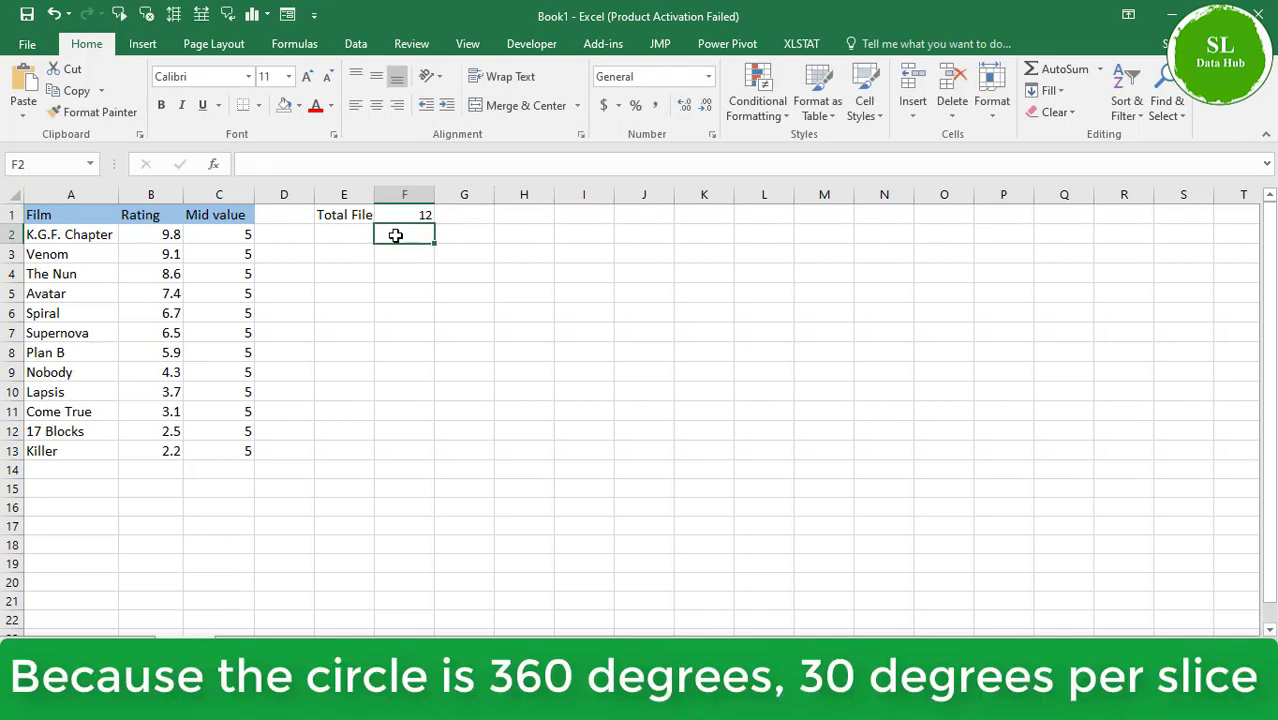
pyautogui.write('=')
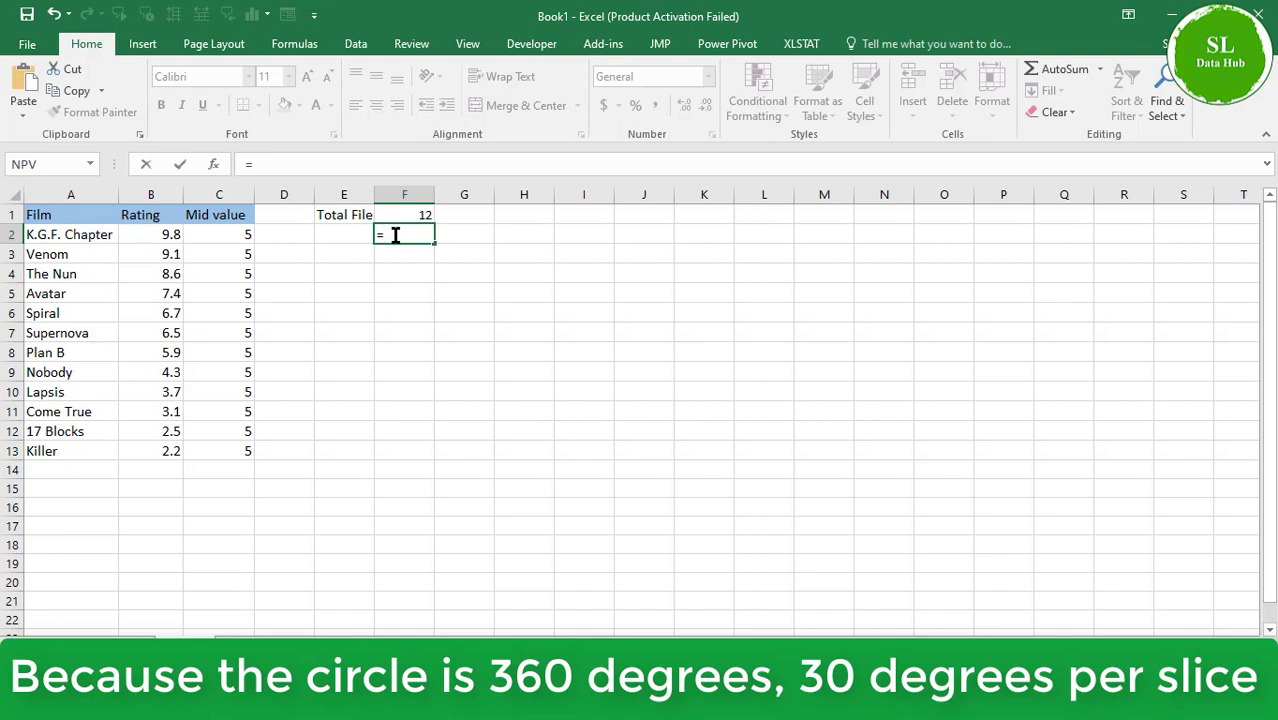
pyautogui.write('360/12')
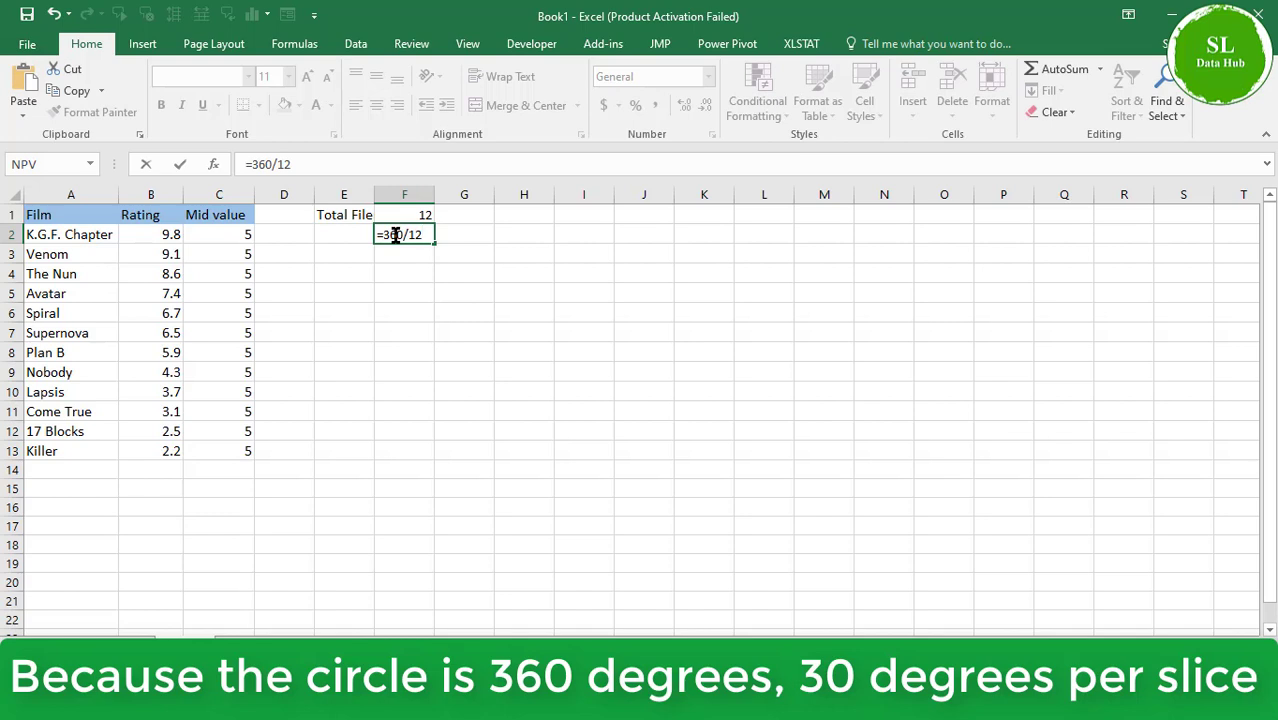
pyautogui.press('Return')
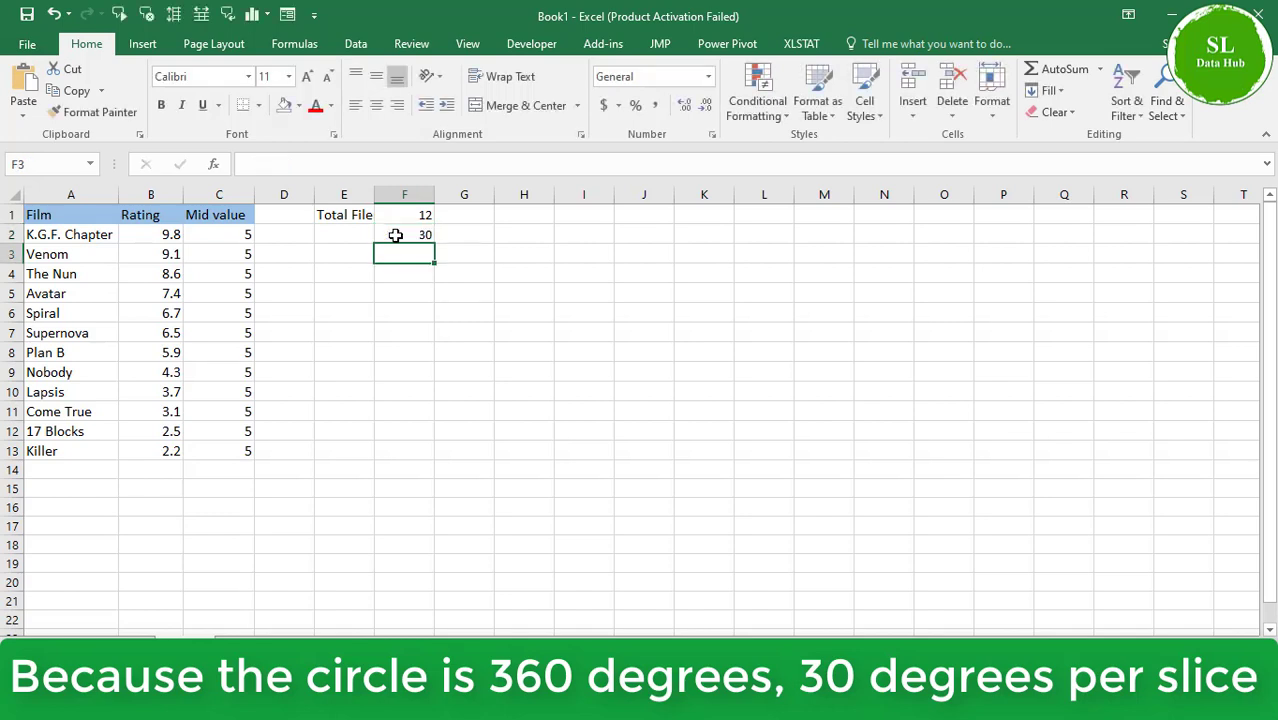
pyautogui.click(338, 236)
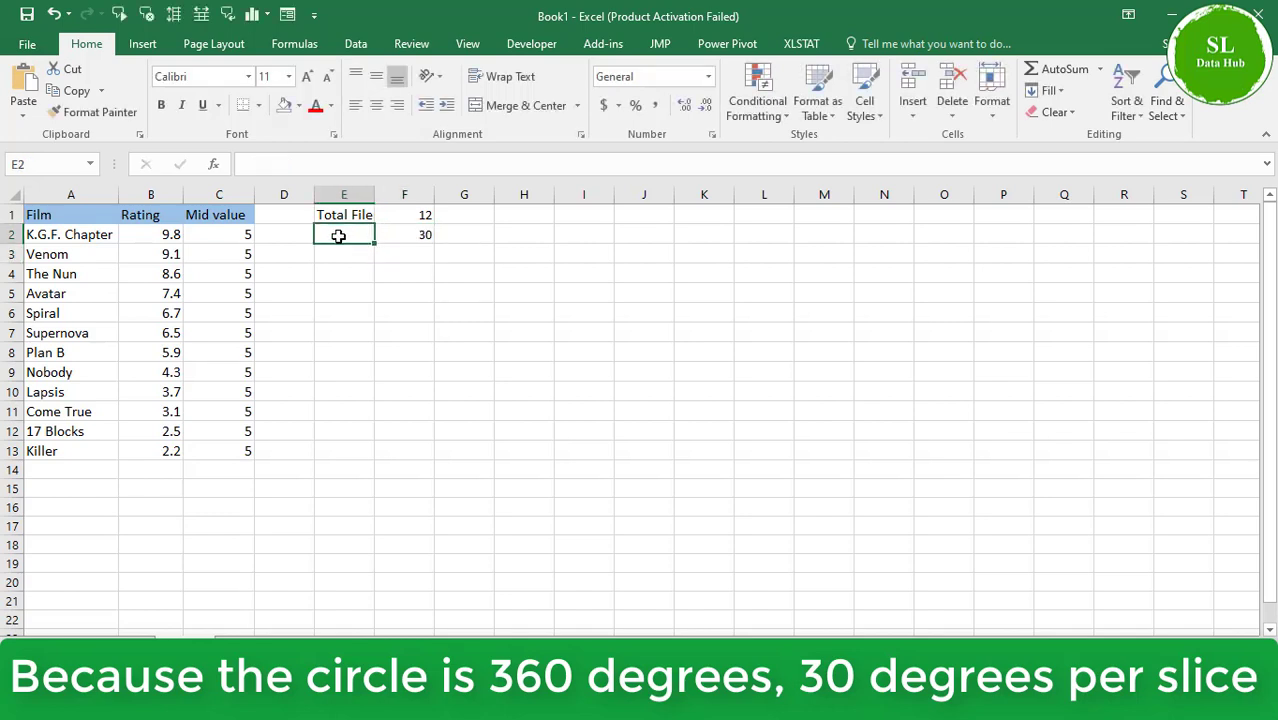
pyautogui.write('360/12')
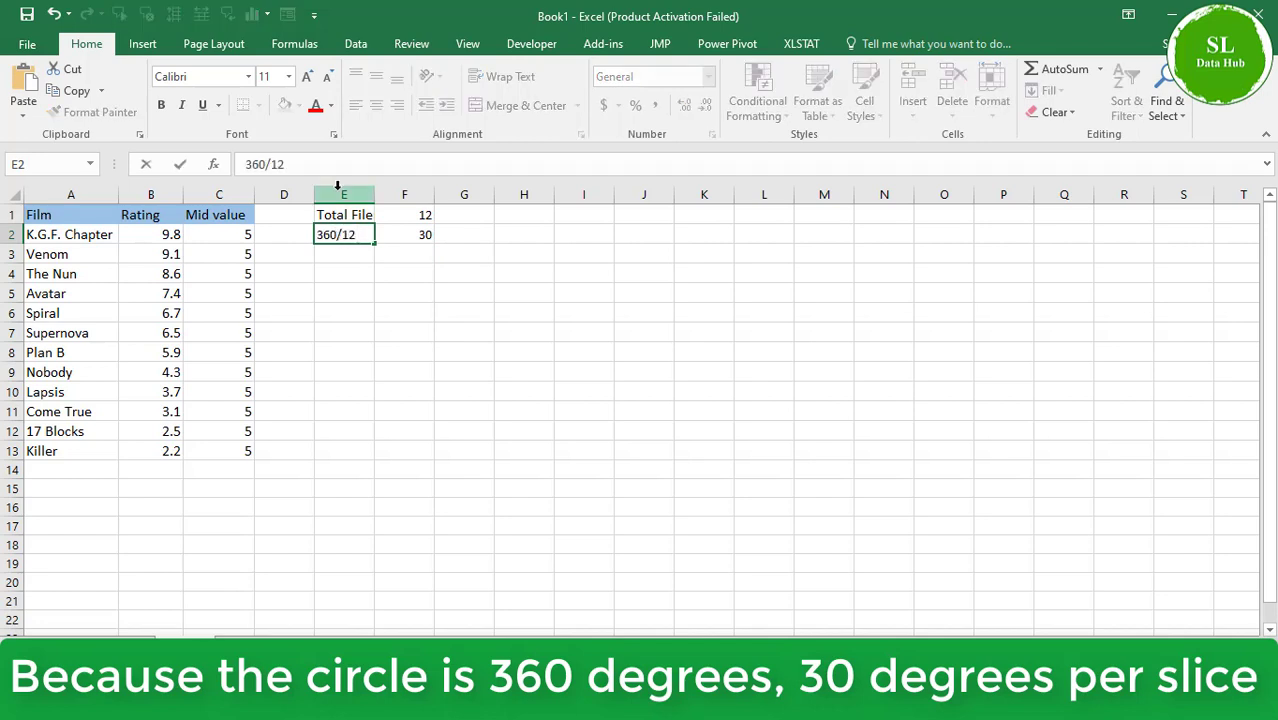
pyautogui.click(476, 245)
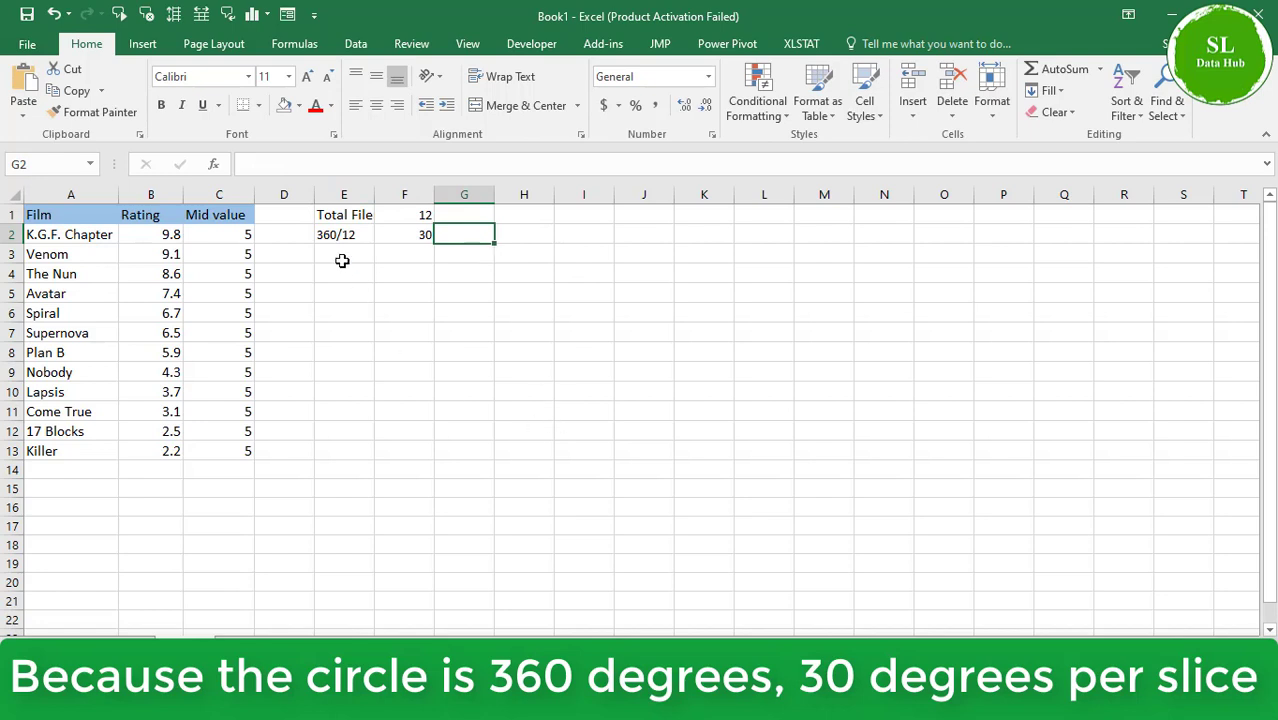
pyautogui.click(408, 238)
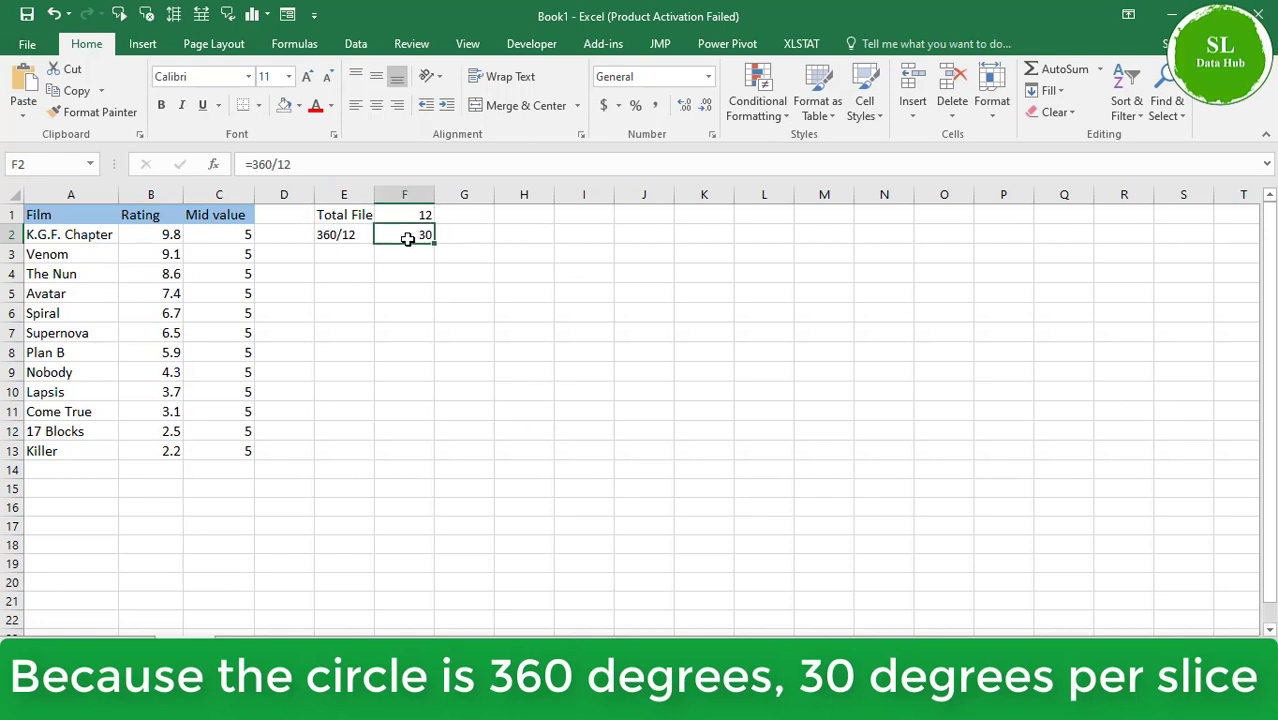
# Add the header "Degree" in H1, with 1 in H2 and the formula =H2+1 in H3
pyautogui.click(546, 222)
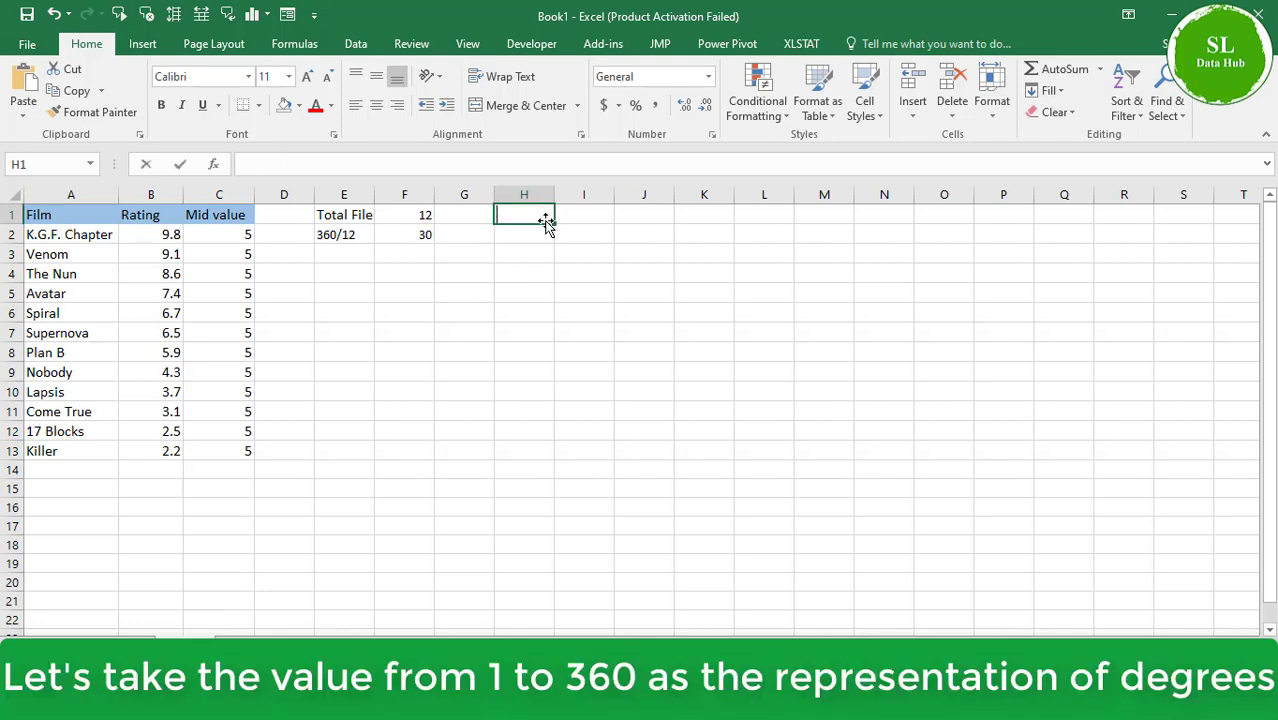
pyautogui.write('Degree')
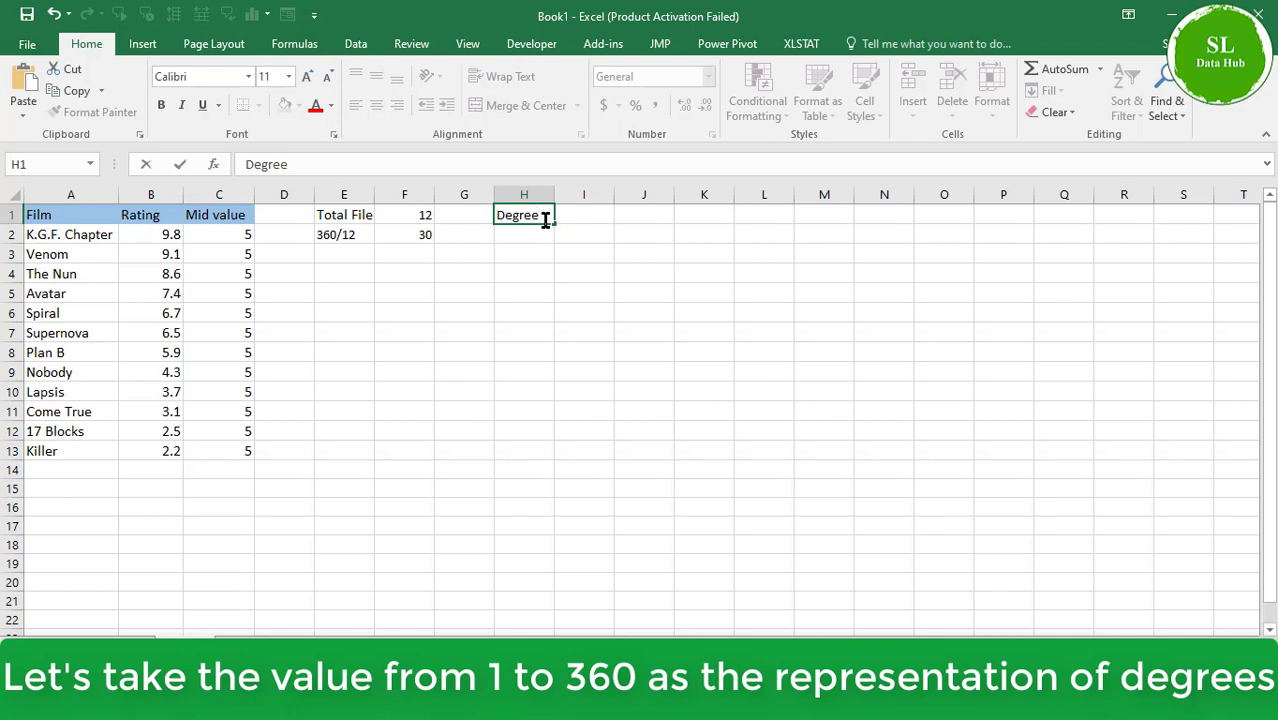
pyautogui.click(578, 212)
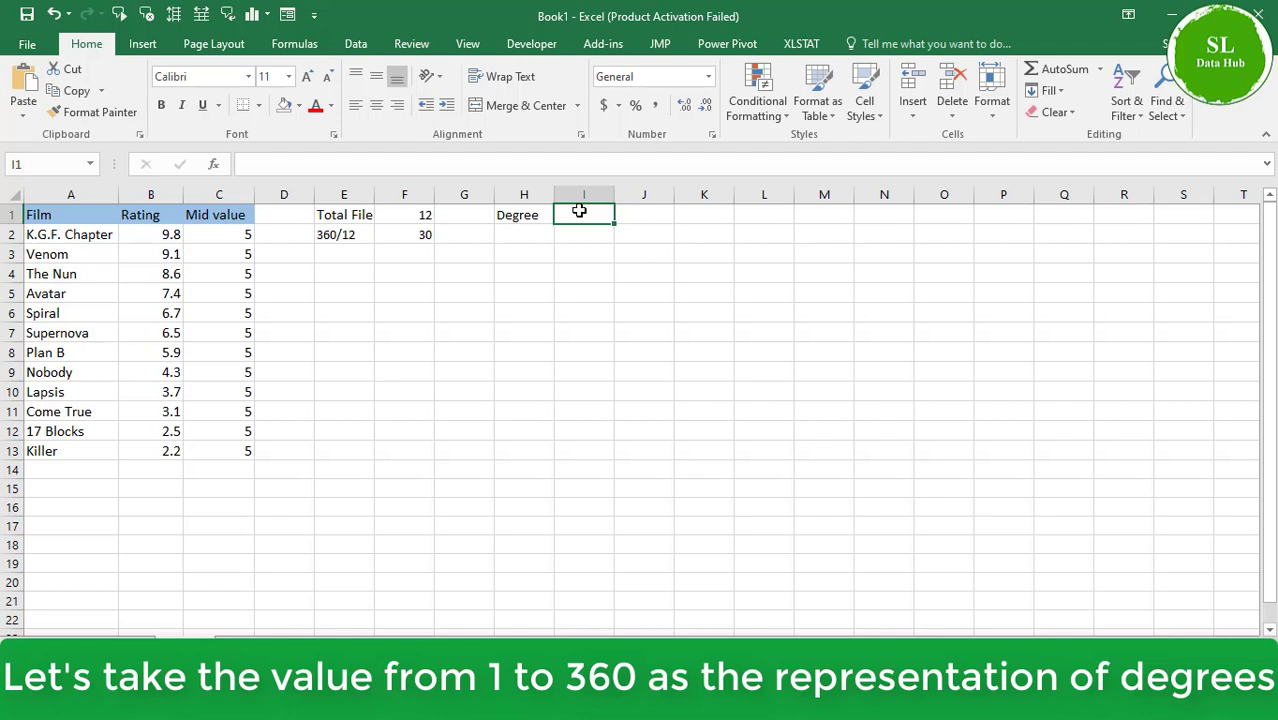
pyautogui.click(531, 238)
pyautogui.write('1')
pyautogui.press('Return')
pyautogui.write('2')
pyautogui.press('Return')
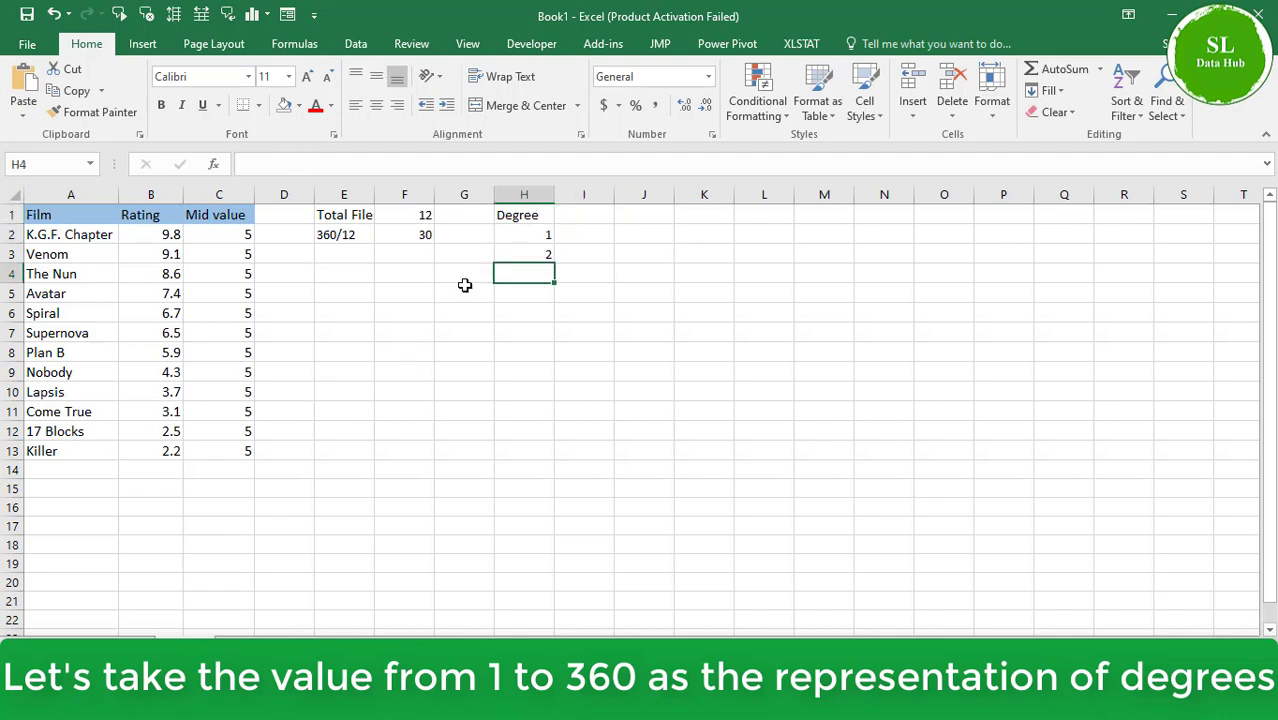
# Fill the H3 formula down to H361 and set the font size of H361 to 20
pyautogui.click(515, 254)
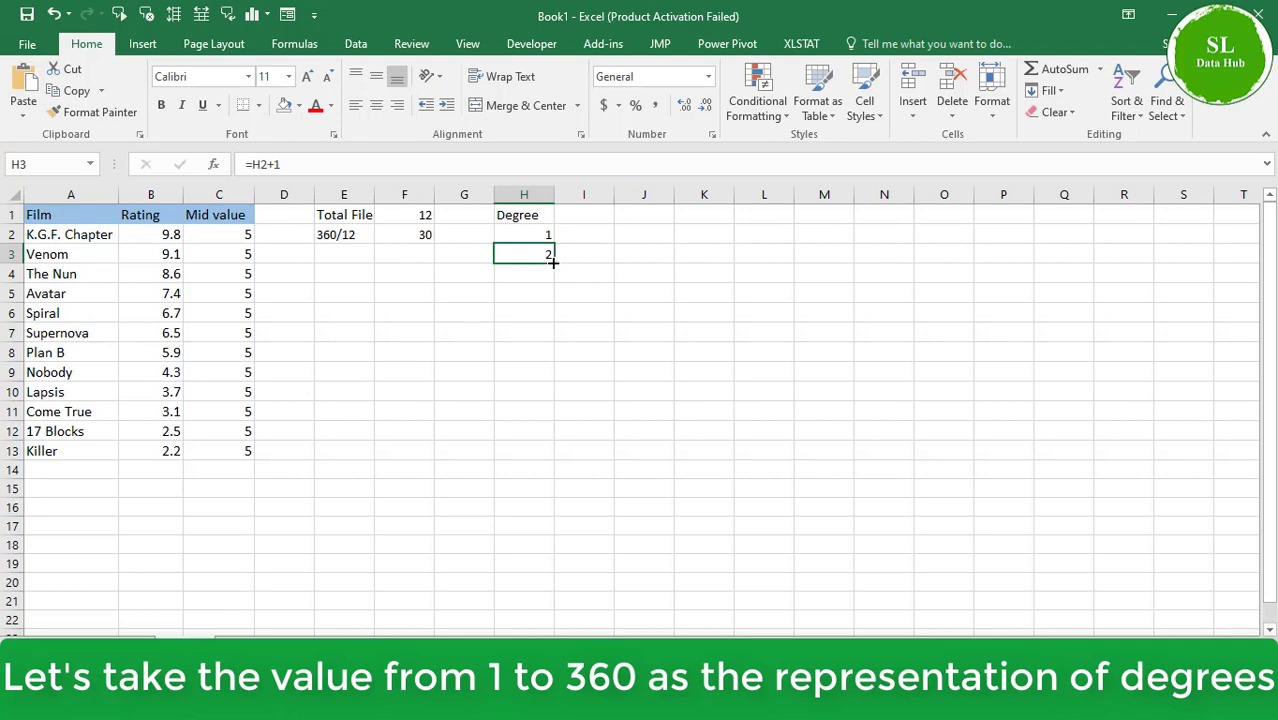
pyautogui.moveTo(552, 262); pyautogui.dragTo(576, 576)
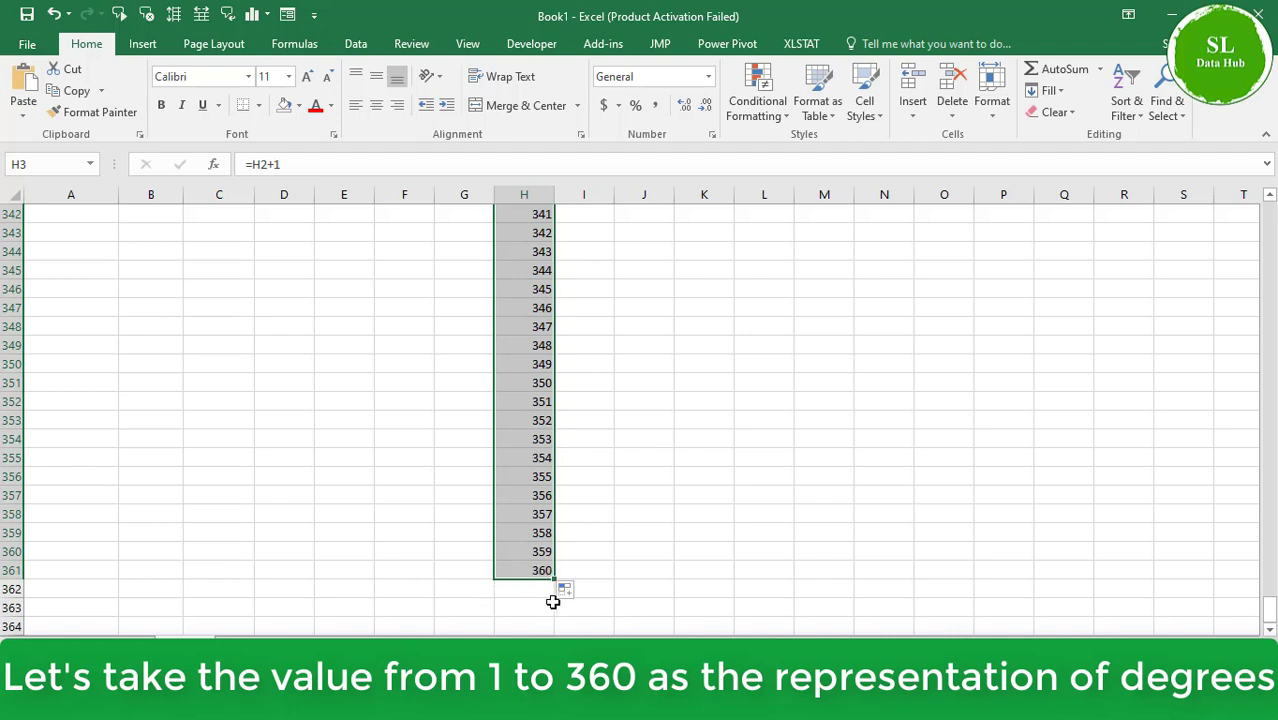
pyautogui.click(505, 571)
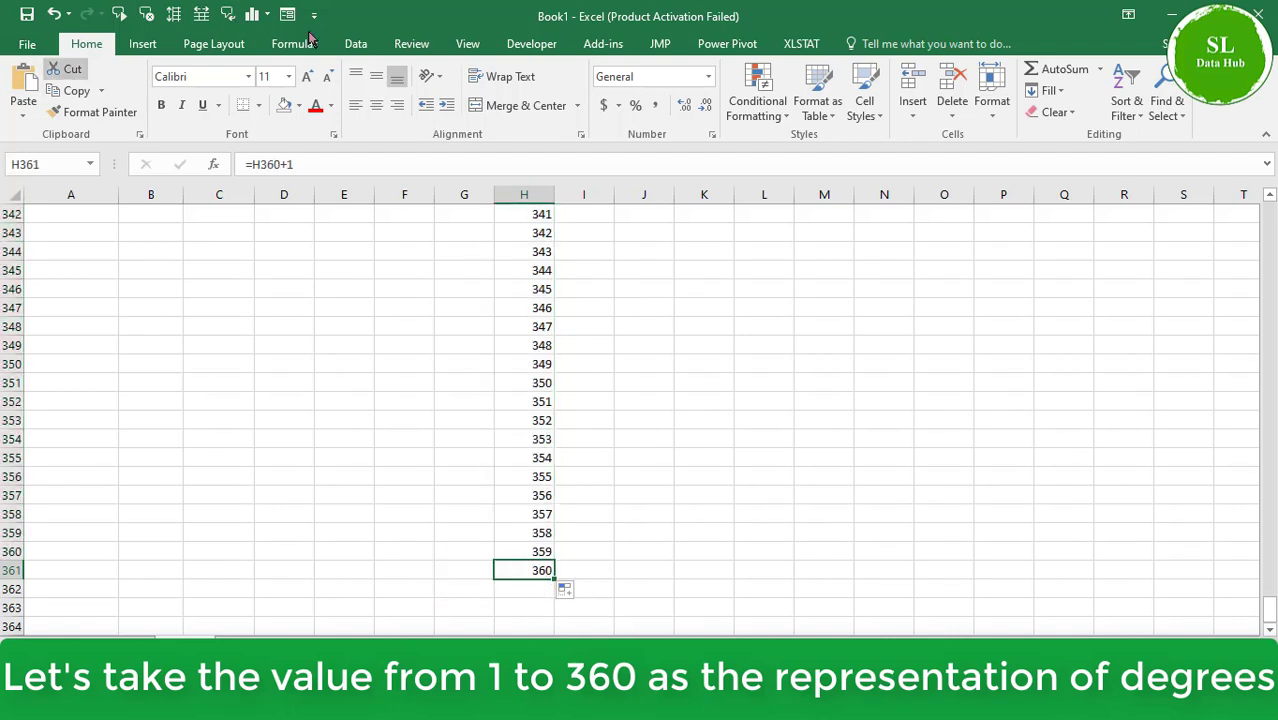
pyautogui.click(288, 76)
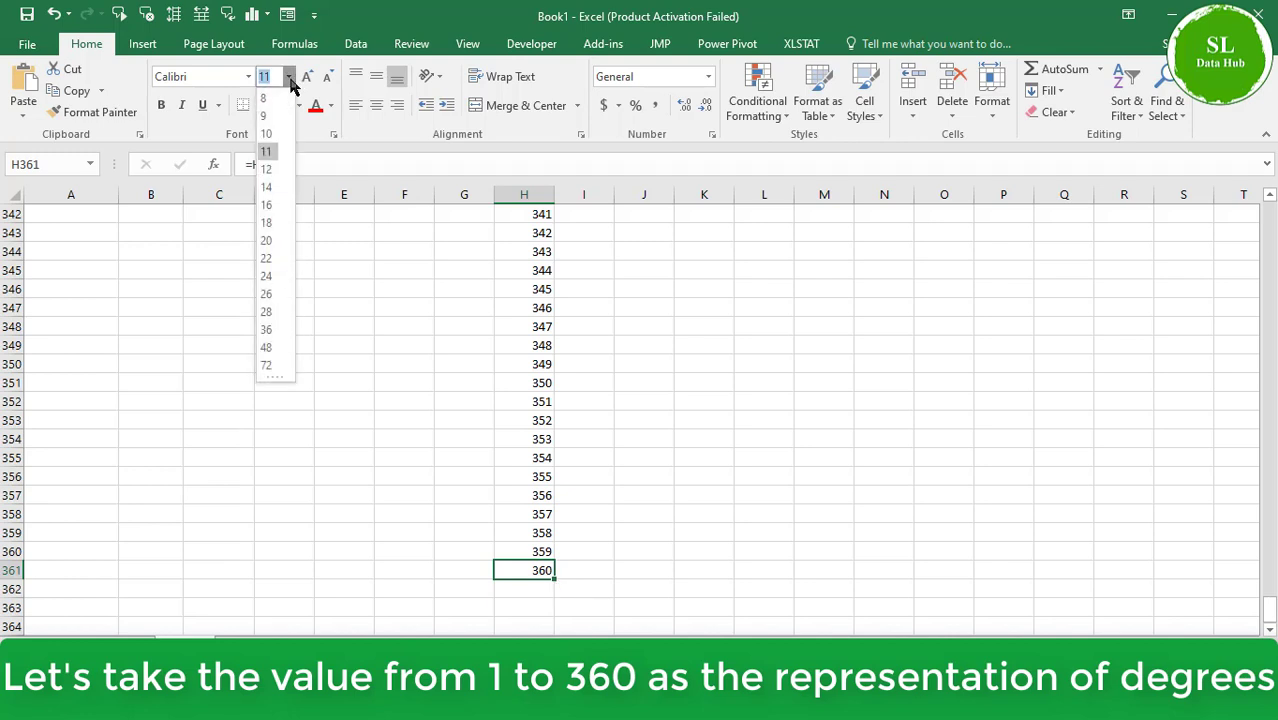
pyautogui.click(268, 241)
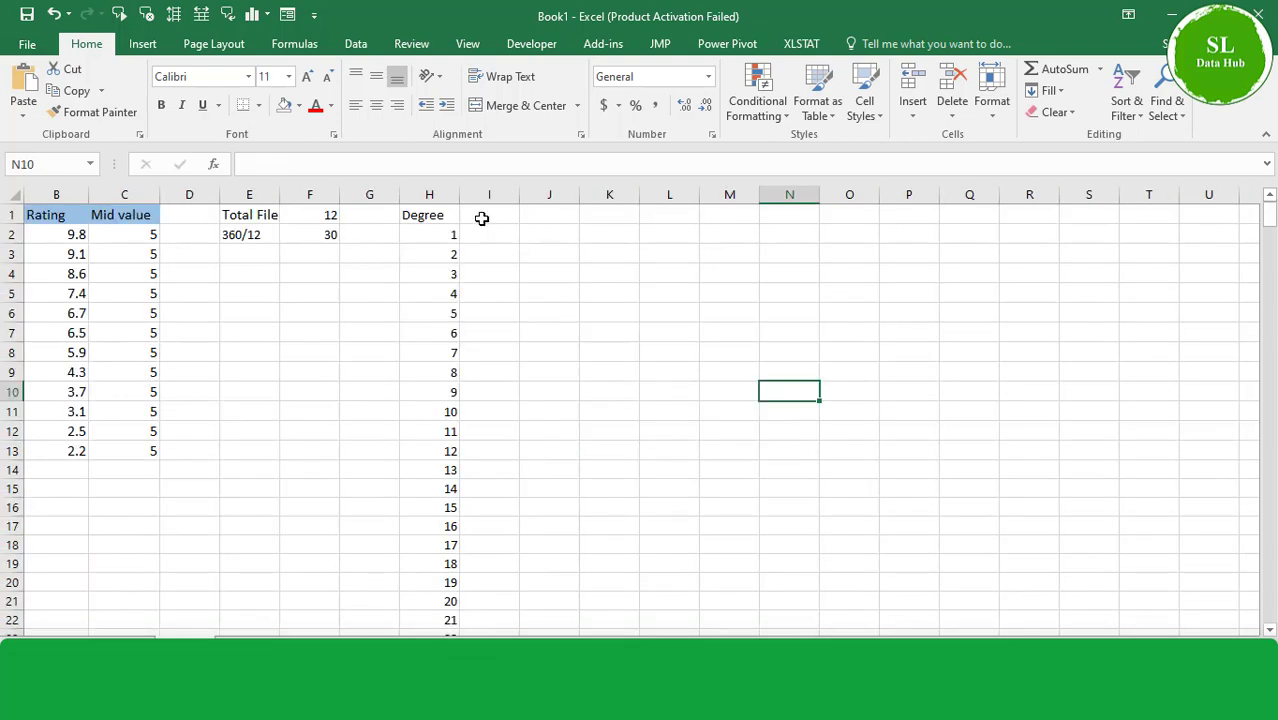
# Add the header "degree2" in I1 and fill I2 to I31 with the series 1 to 30
pyautogui.write('degree2')
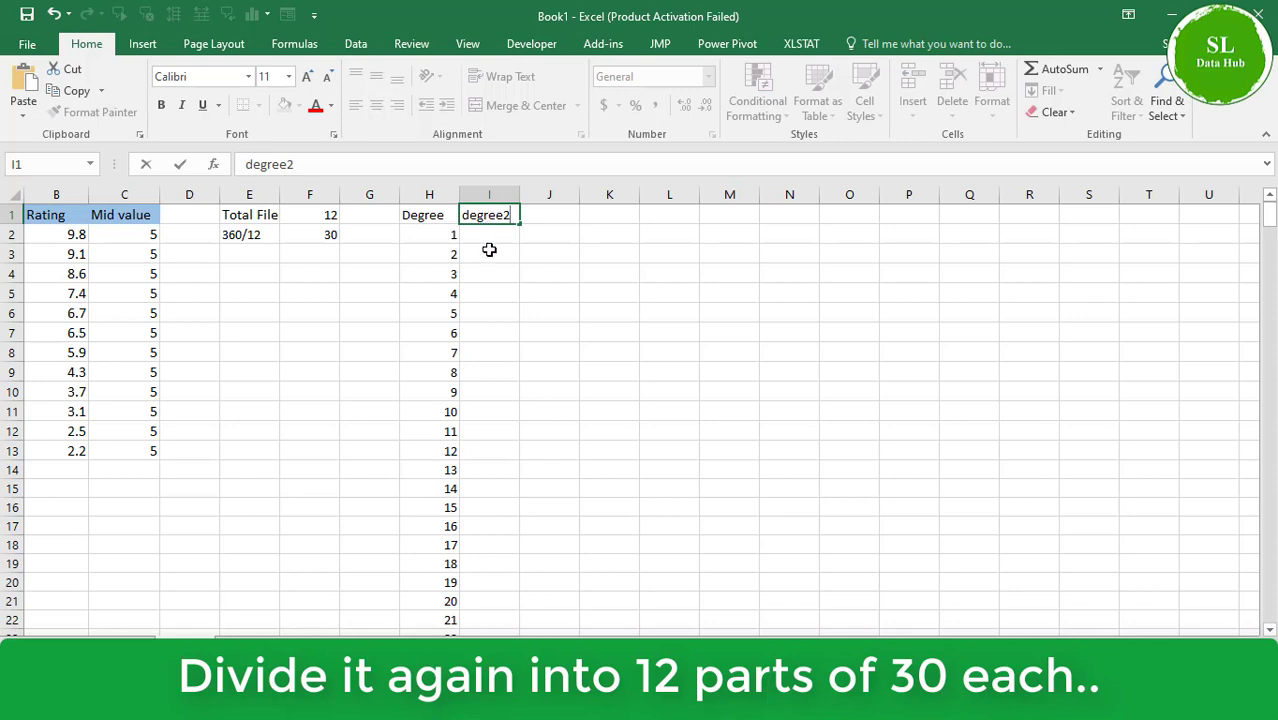
pyautogui.click(497, 235)
pyautogui.write('1')
pyautogui.press('Return')
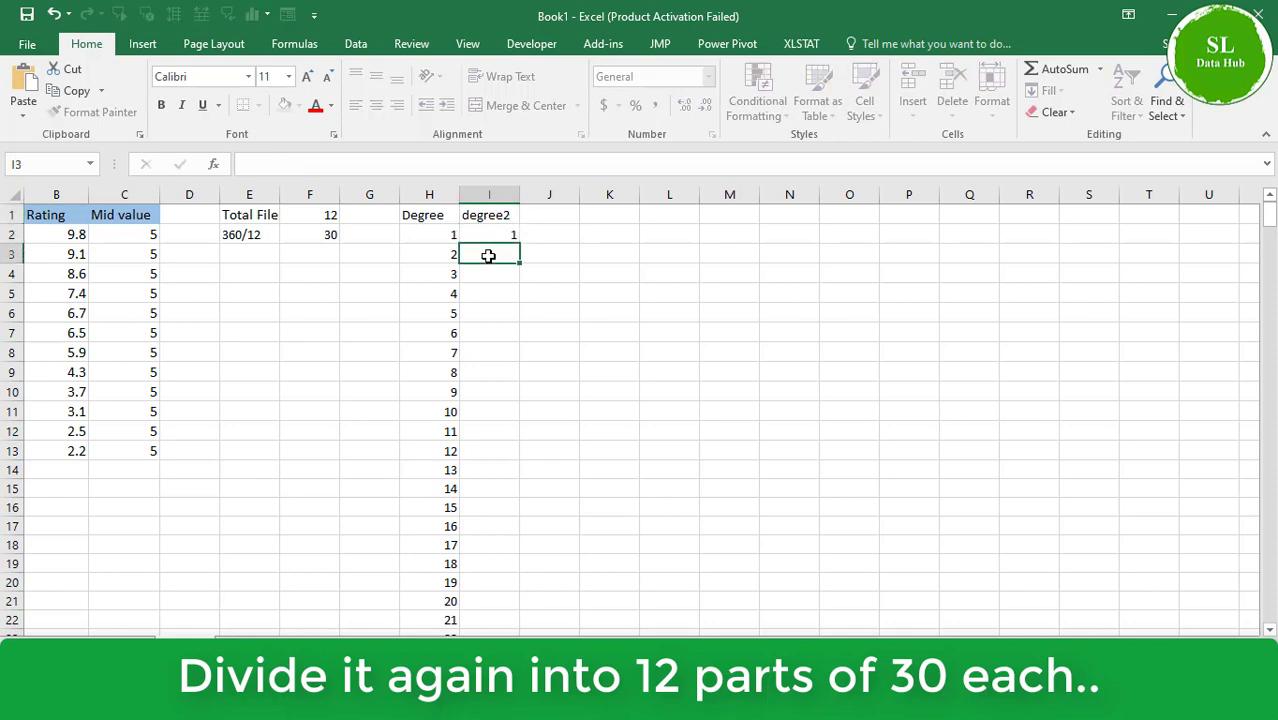
pyautogui.write('2')
pyautogui.click(510, 235)
pyautogui.moveTo(510, 235); pyautogui.dragTo(503, 537)
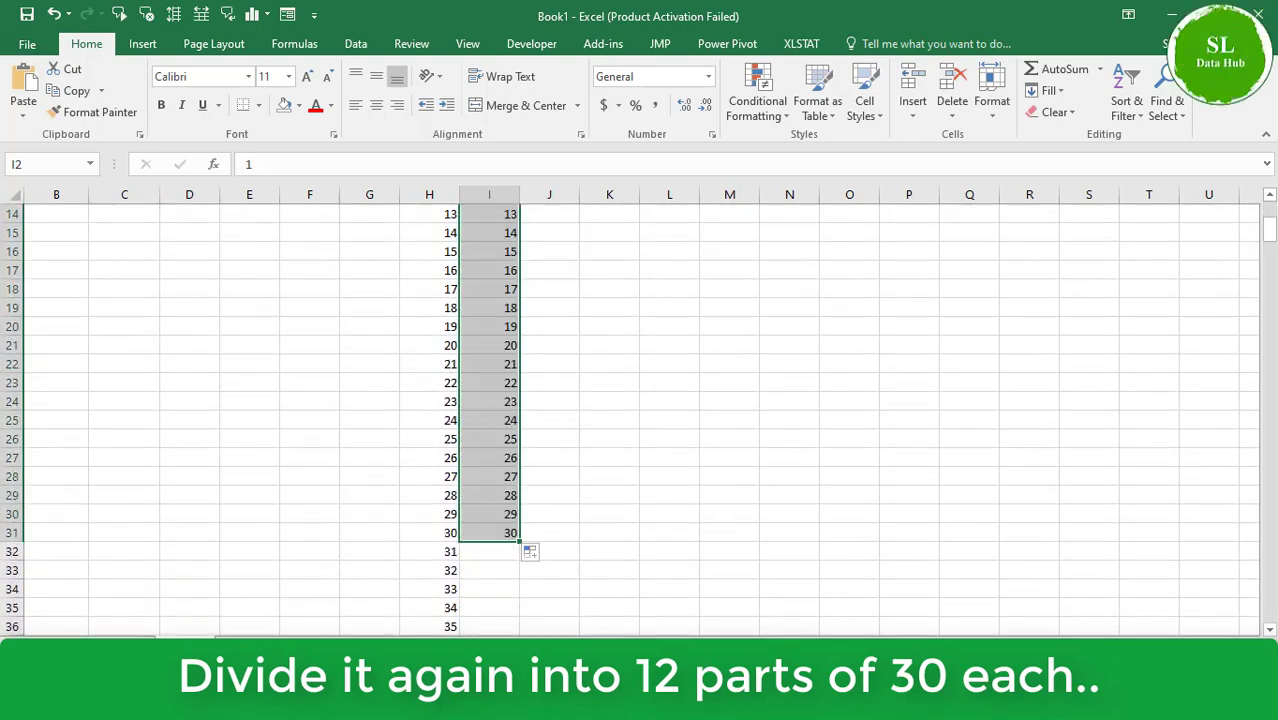
# Copy the 1 to 30 series in I2:I31 and paste it directly below, starting at I32
pyautogui.moveTo(1269, 232); pyautogui.dragTo(1271, 212)
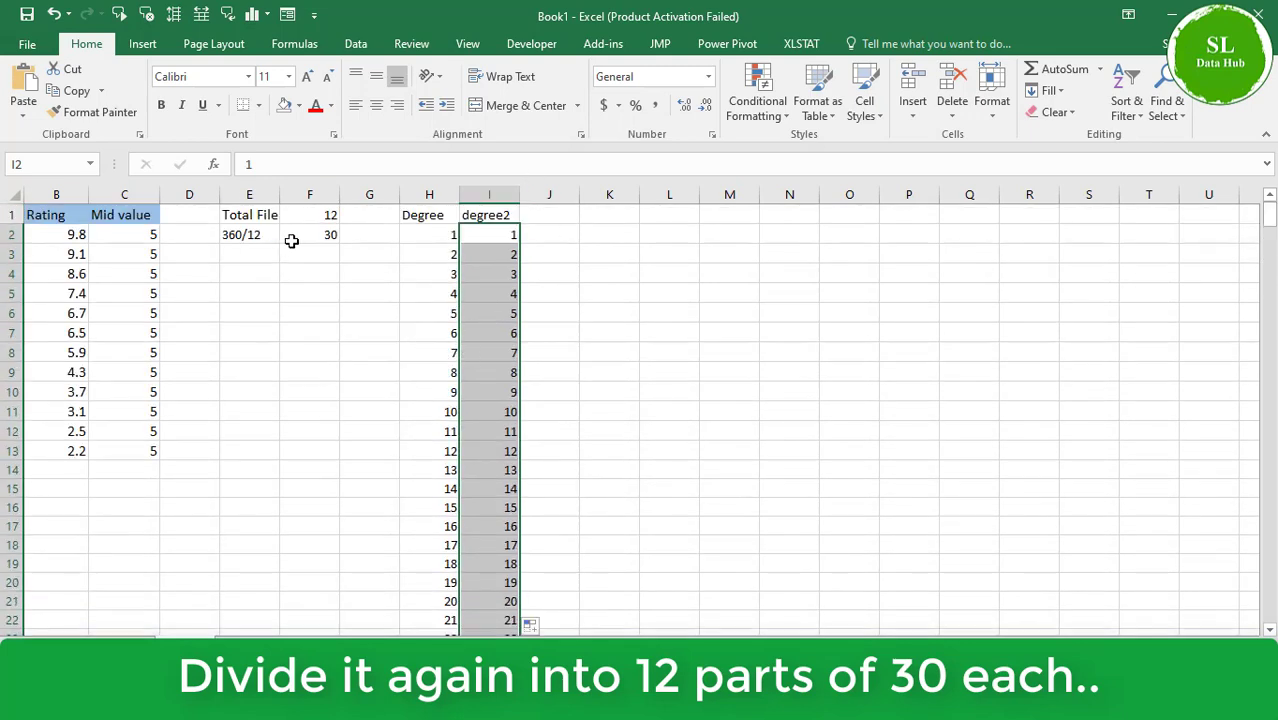
pyautogui.rightClick(509, 260)
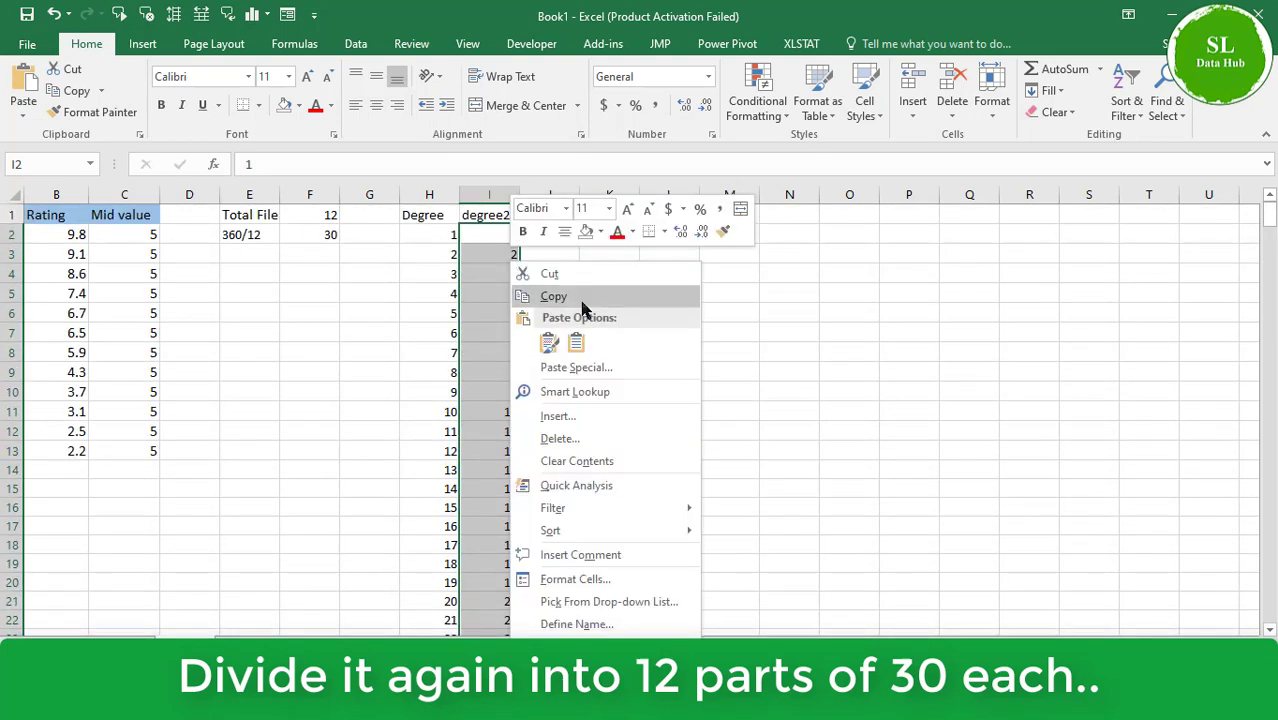
pyautogui.click(576, 300)
pyautogui.moveTo(1270, 217); pyautogui.dragTo(1272, 250)
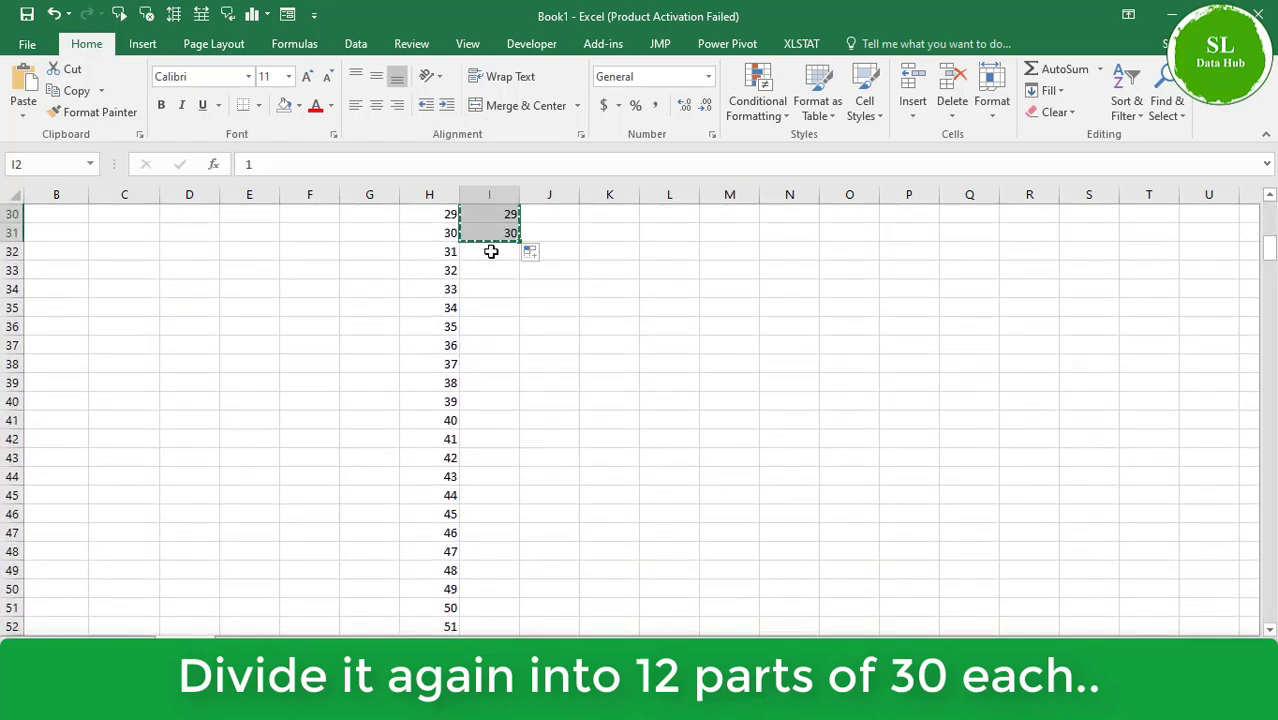
pyautogui.click(491, 251)
pyautogui.rightClick(491, 251)
pyautogui.click(530, 331)
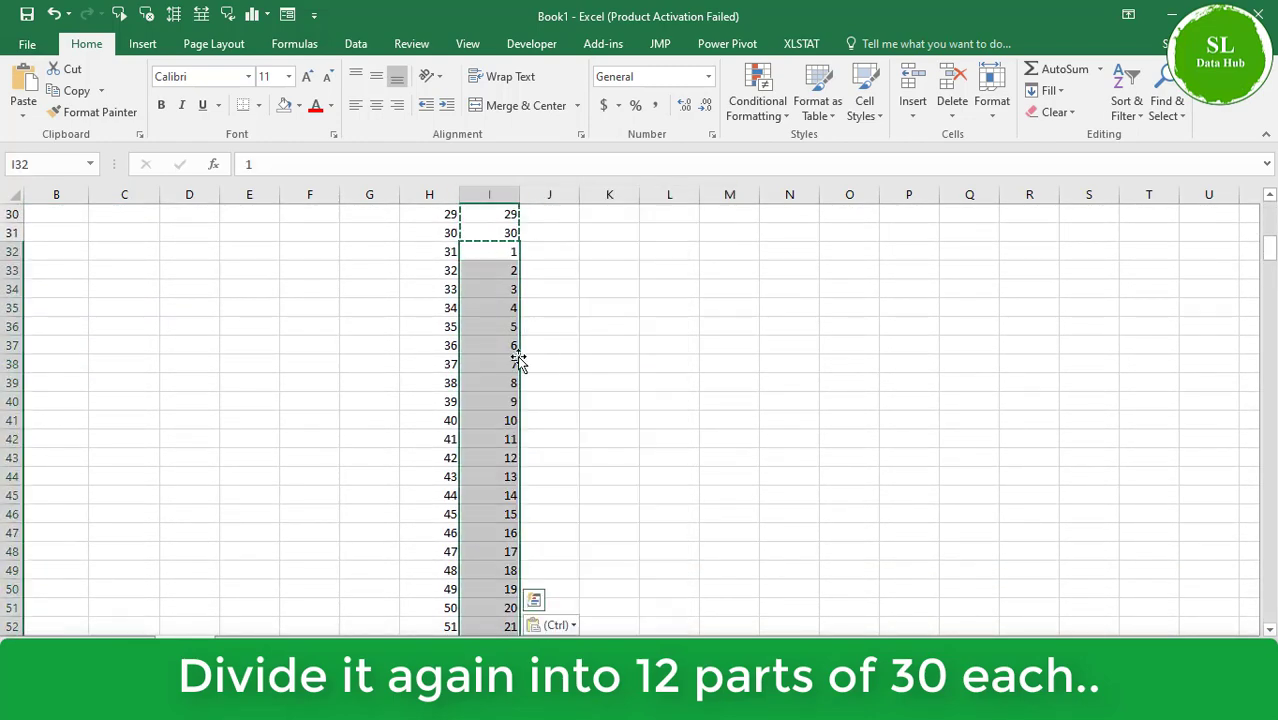
pyautogui.click(609, 532)
# Paste the copied 1 to 30 series two more times in the degree2 column, starting at I62 and I92
pyautogui.moveTo(1272, 254); pyautogui.dragTo(1270, 266)
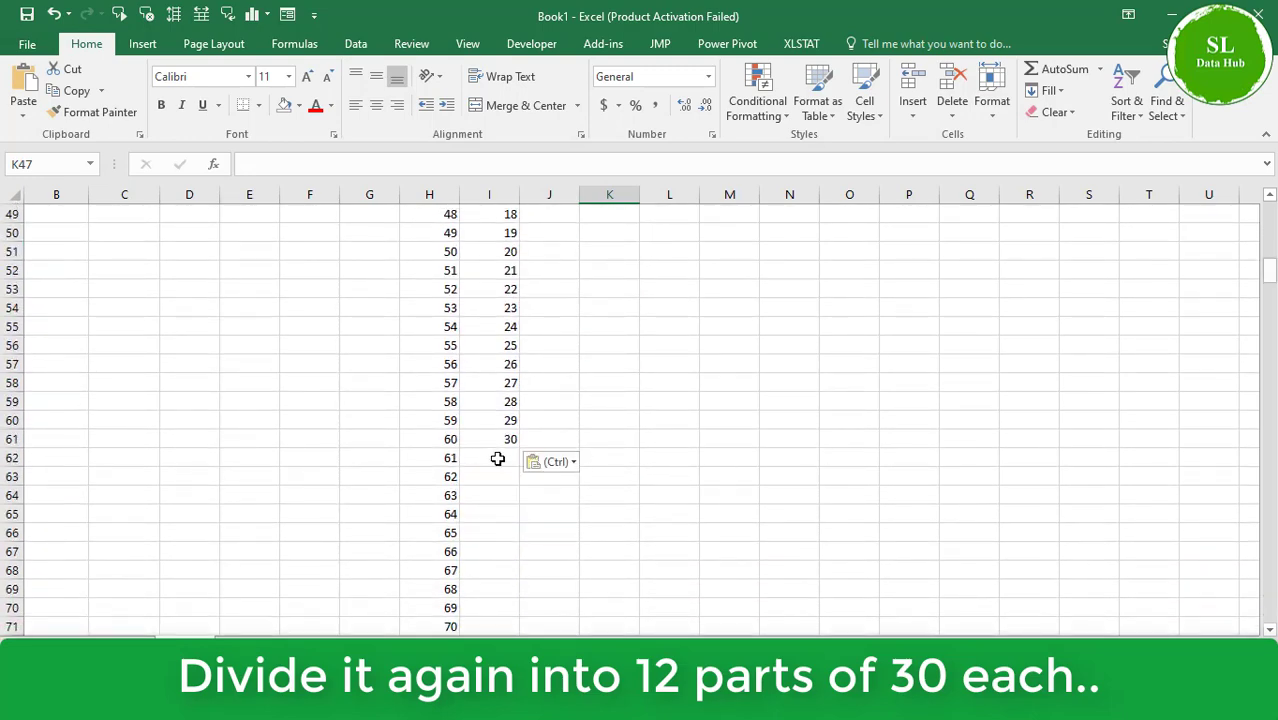
pyautogui.rightClick(496, 457)
pyautogui.click(537, 143)
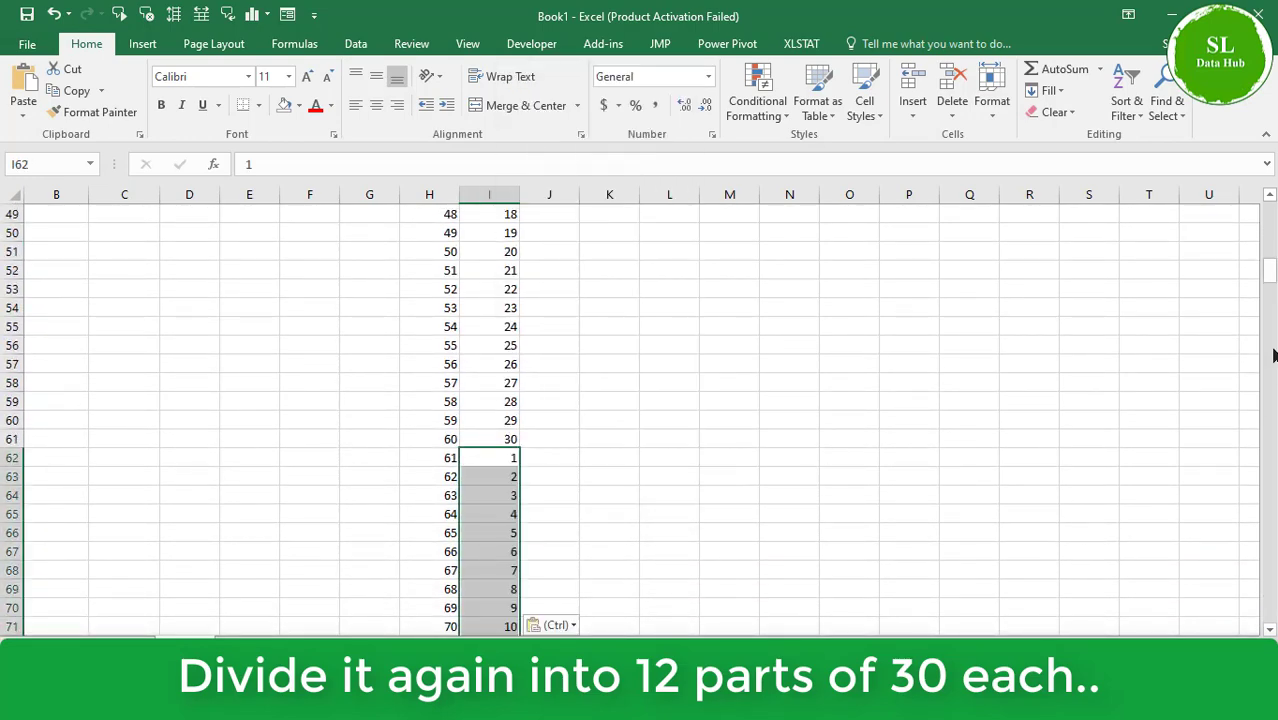
pyautogui.moveTo(1268, 272); pyautogui.dragTo(1268, 308)
pyautogui.click(499, 386)
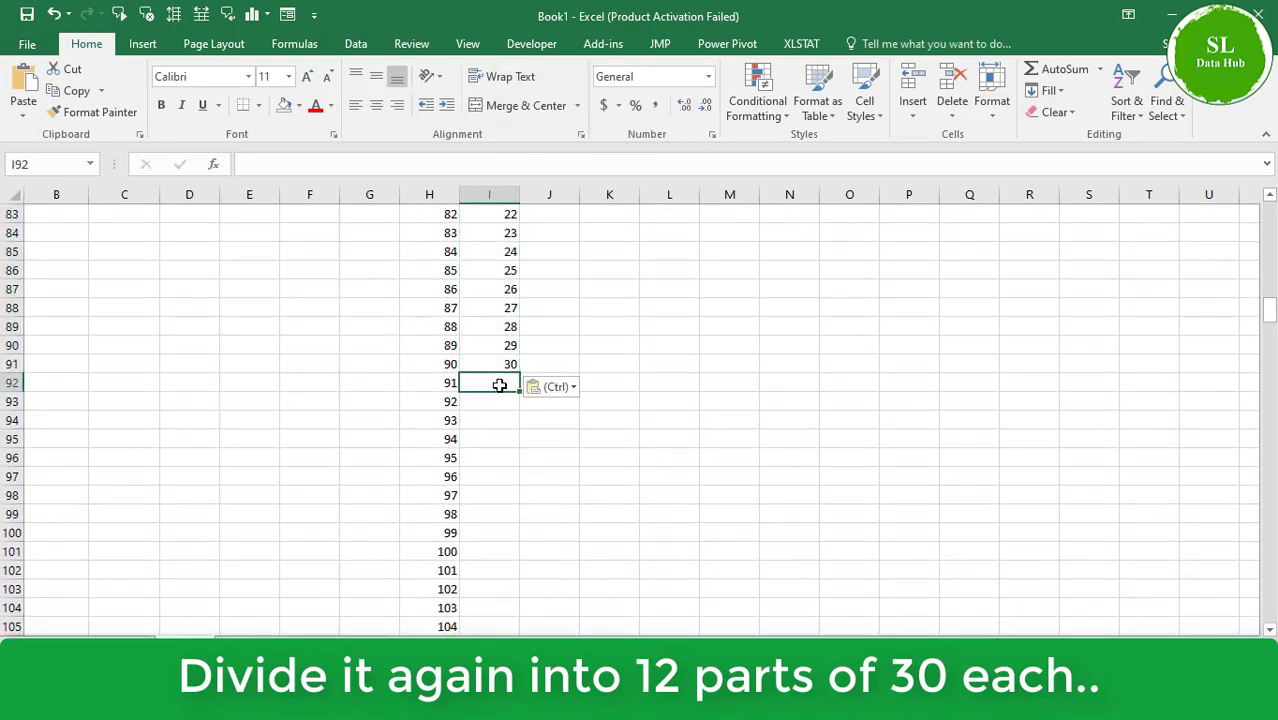
pyautogui.hotkey('ctrl', 'v')
pyautogui.click(774, 476)
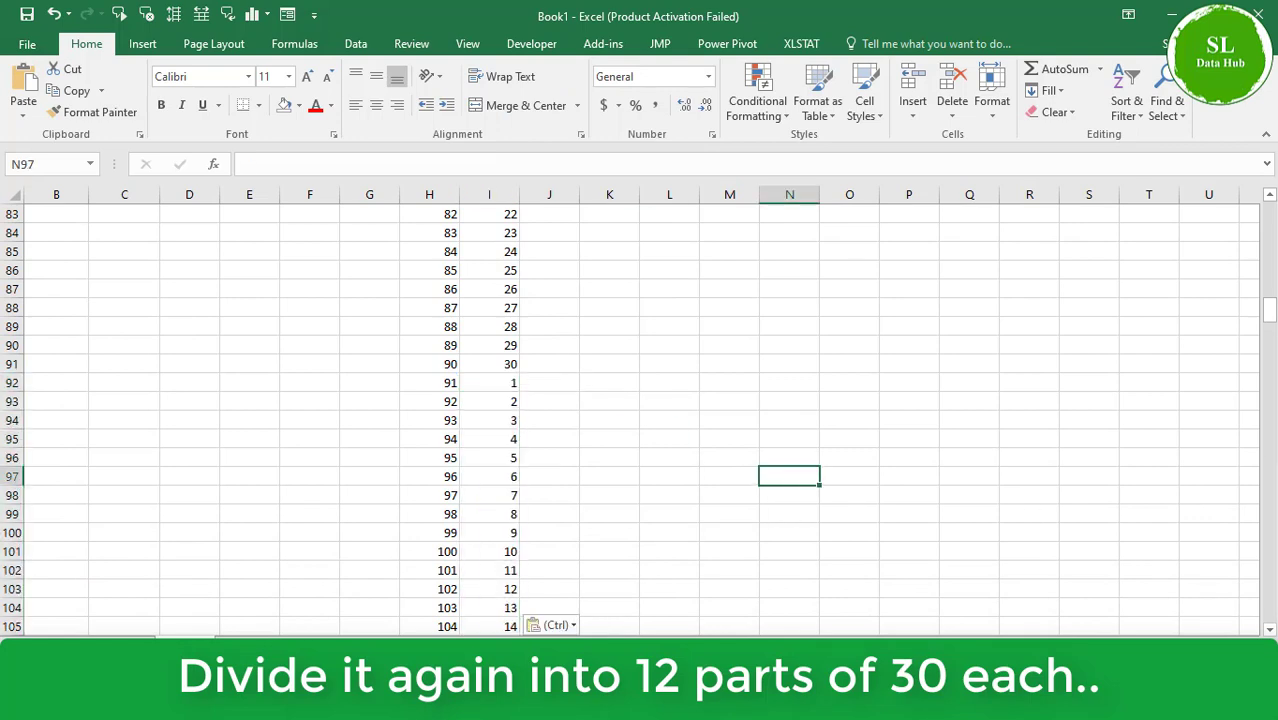
# Paste the copied 1 to 30 series three more times in the degree2 column, starting at I122, I152 and I182
pyautogui.moveTo(1268, 308); pyautogui.dragTo(1268, 342)
pyautogui.click(499, 439)
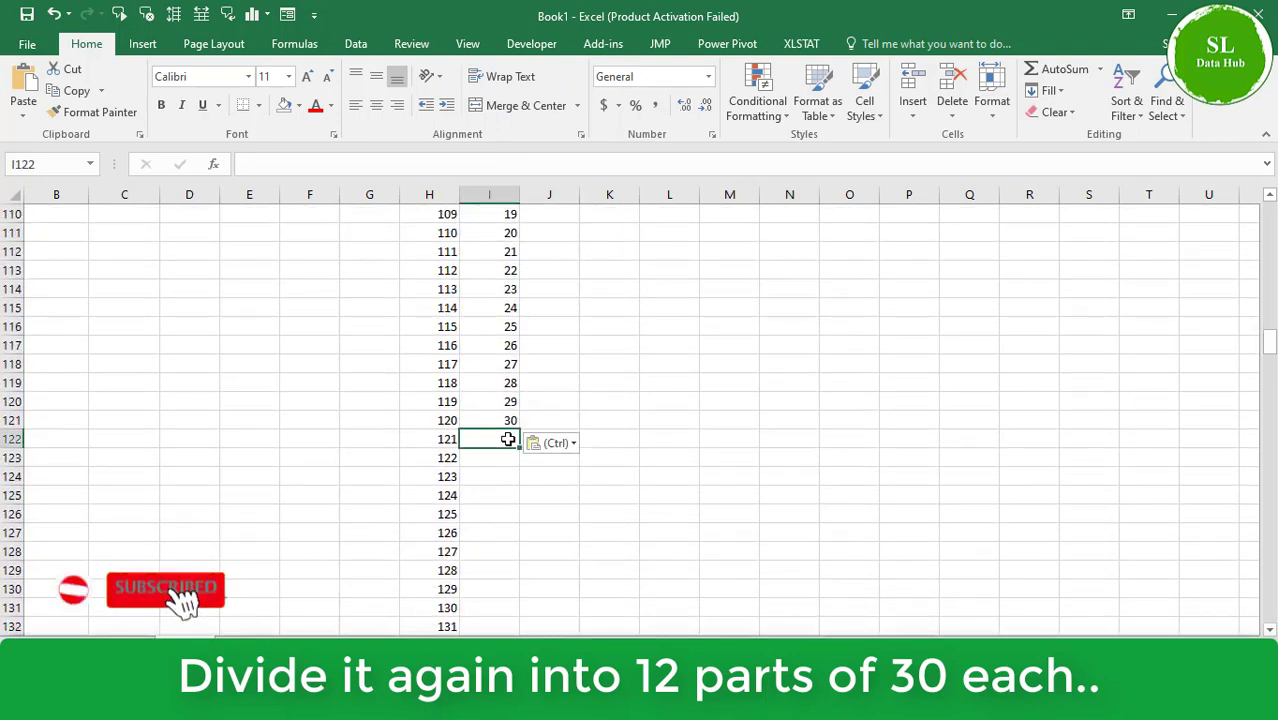
pyautogui.hotkey('ctrl', 'v')
pyautogui.click(609, 476)
pyautogui.moveTo(1268, 340); pyautogui.dragTo(1270, 550)
pyautogui.click(487, 401)
pyautogui.hotkey('ctrl', 'v')
pyautogui.click(499, 401)
pyautogui.hotkey('ctrl', 'v')
# Continue the degree2 column by pasting the copied 1 to 30 series at I212, I242 and I272
pyautogui.click(484, 423)
pyautogui.hotkey('ctrl', 'v')
pyautogui.click(493, 335)
pyautogui.hotkey('ctrl', 'v')
pyautogui.click(478, 348)
pyautogui.hotkey('ctrl', 'v')
# Complete the degree2 column by pasting the 1 to 30 series at I302 and I332, and end the copy mode
pyautogui.click(472, 459)
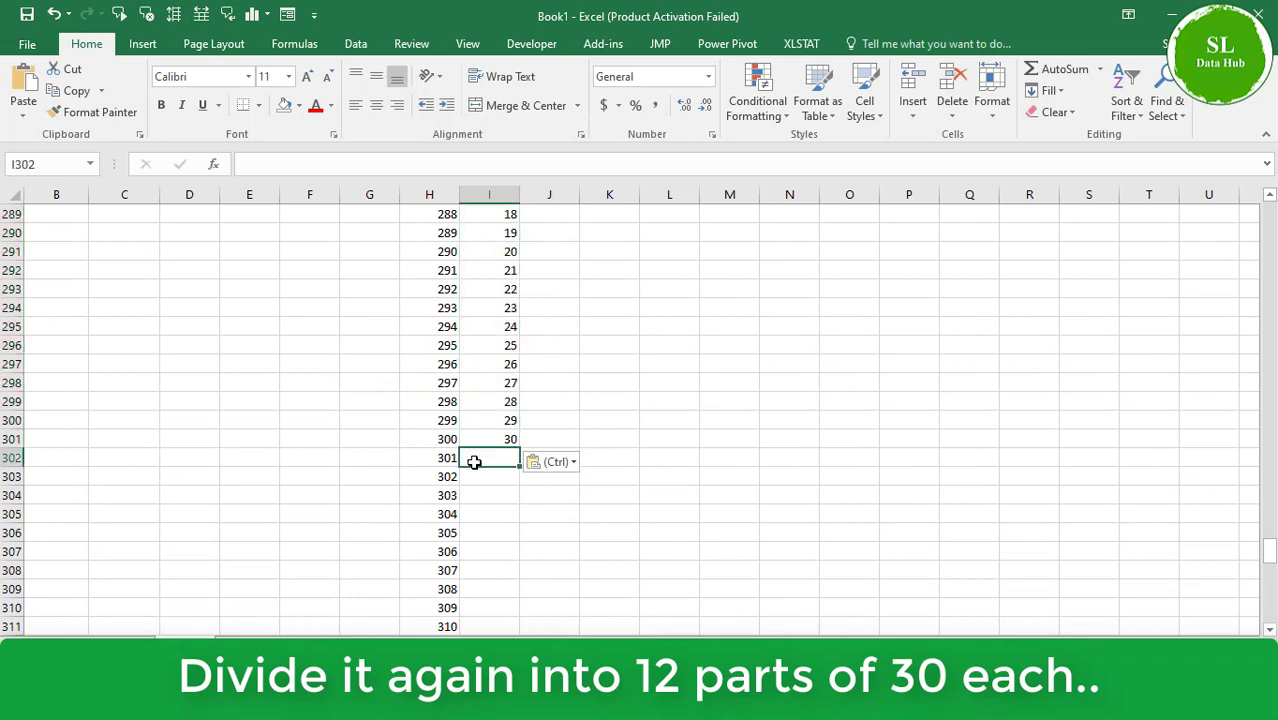
pyautogui.hotkey('ctrl', 'v')
pyautogui.moveTo(1270, 553); pyautogui.dragTo(1270, 590)
pyautogui.click(504, 366)
pyautogui.hotkey('ctrl', 'v')
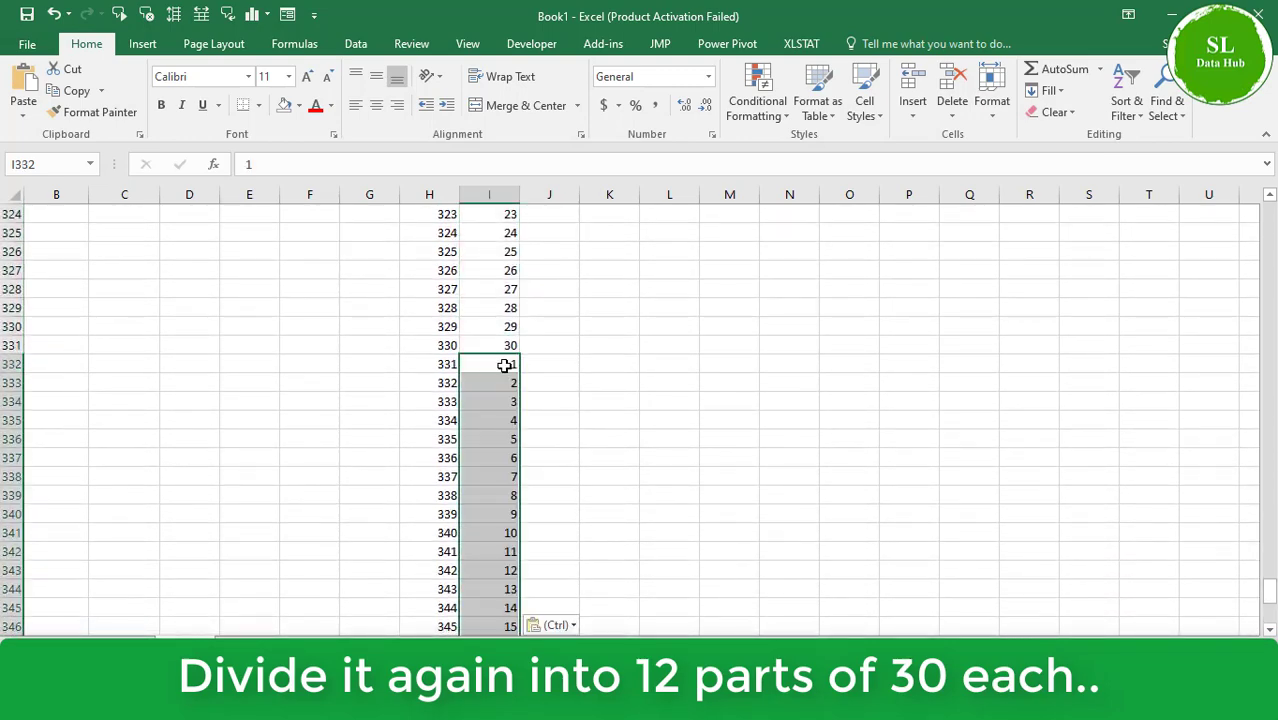
pyautogui.moveTo(1271, 594); pyautogui.dragTo(1270, 217)
pyautogui.click(549, 234)
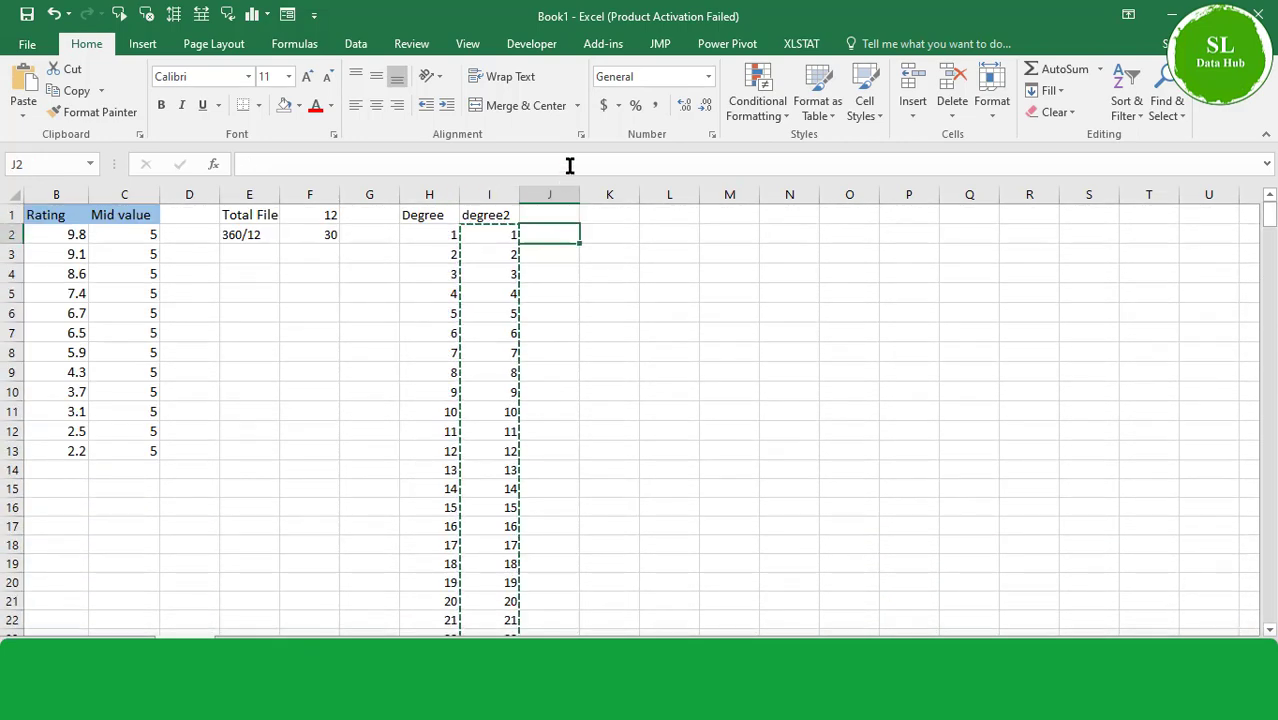
pyautogui.press('Escape')
pyautogui.click(667, 317)
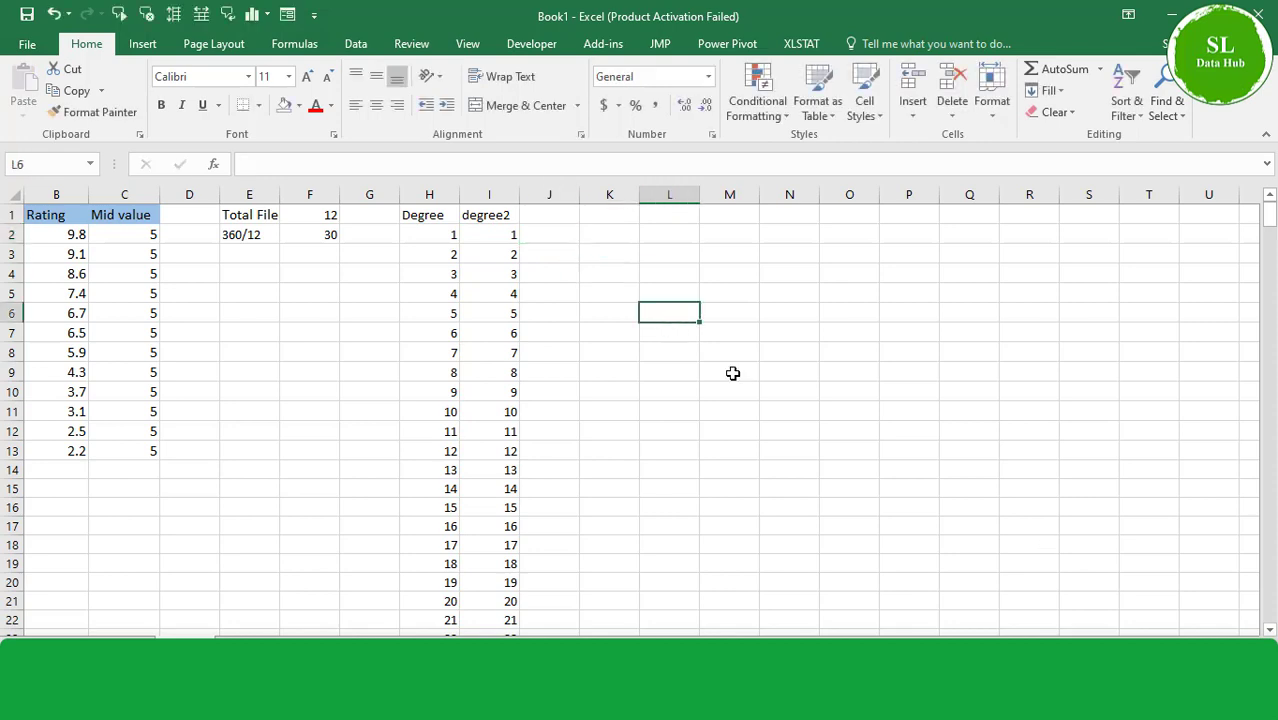
# Add the header "Rankig" in J1, beside the degree2 column
pyautogui.moveTo(902, 646); pyautogui.dragTo(880, 646)
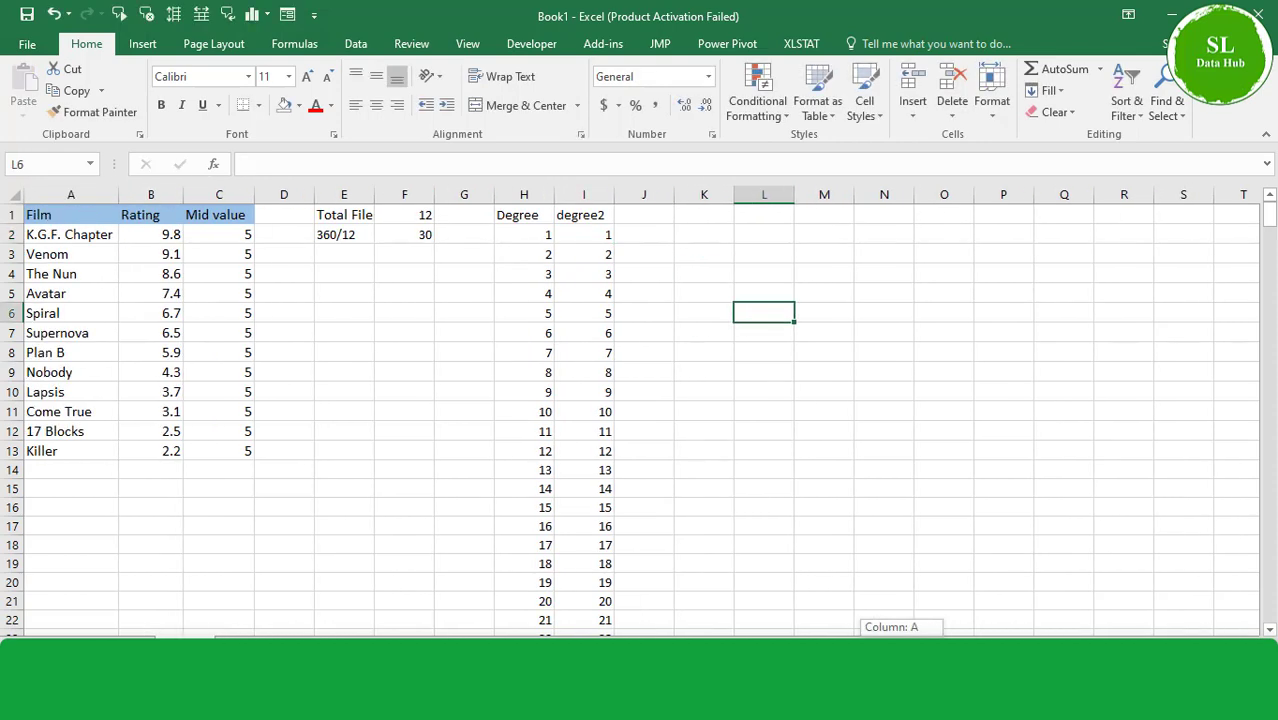
pyautogui.click(647, 217)
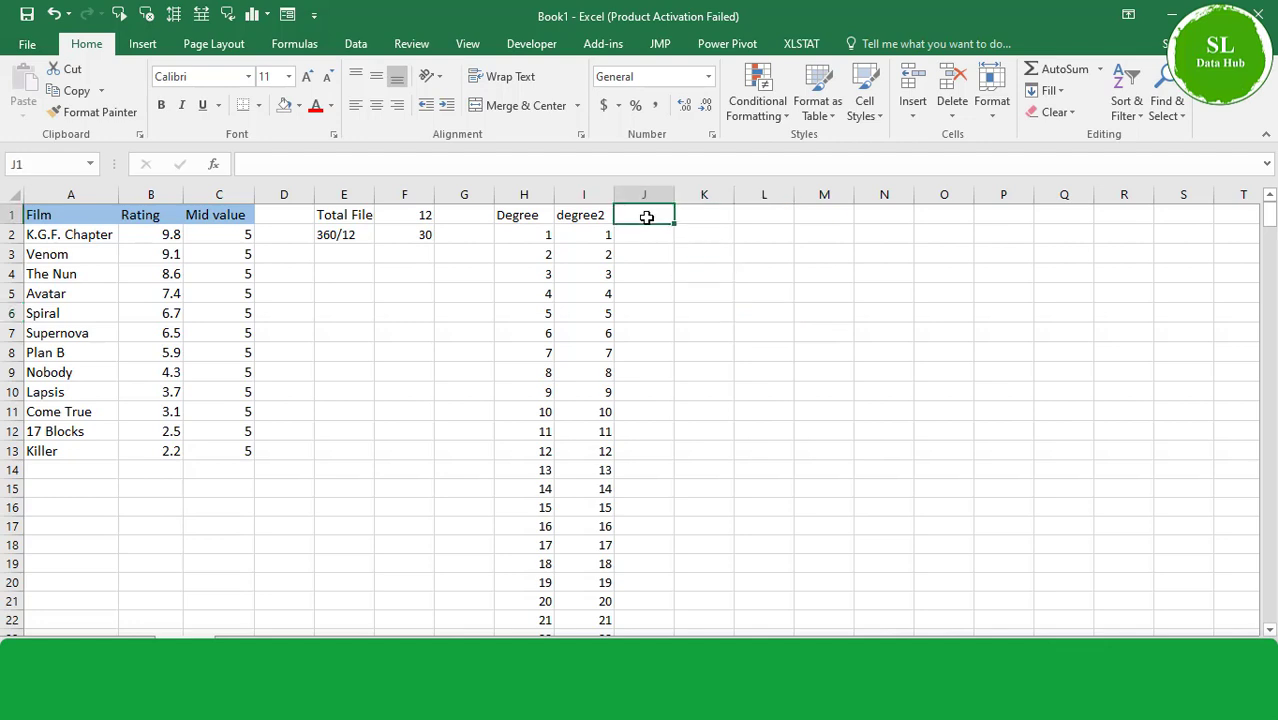
pyautogui.write('Rankig')
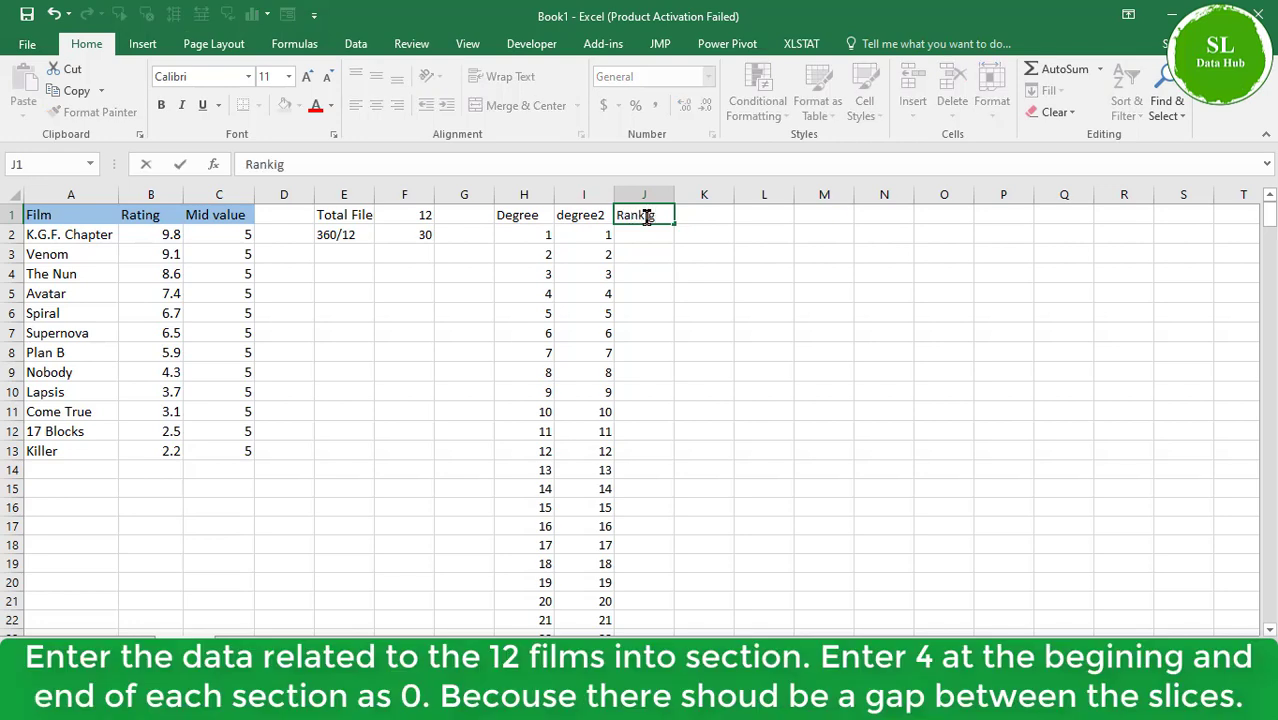
pyautogui.click(658, 236)
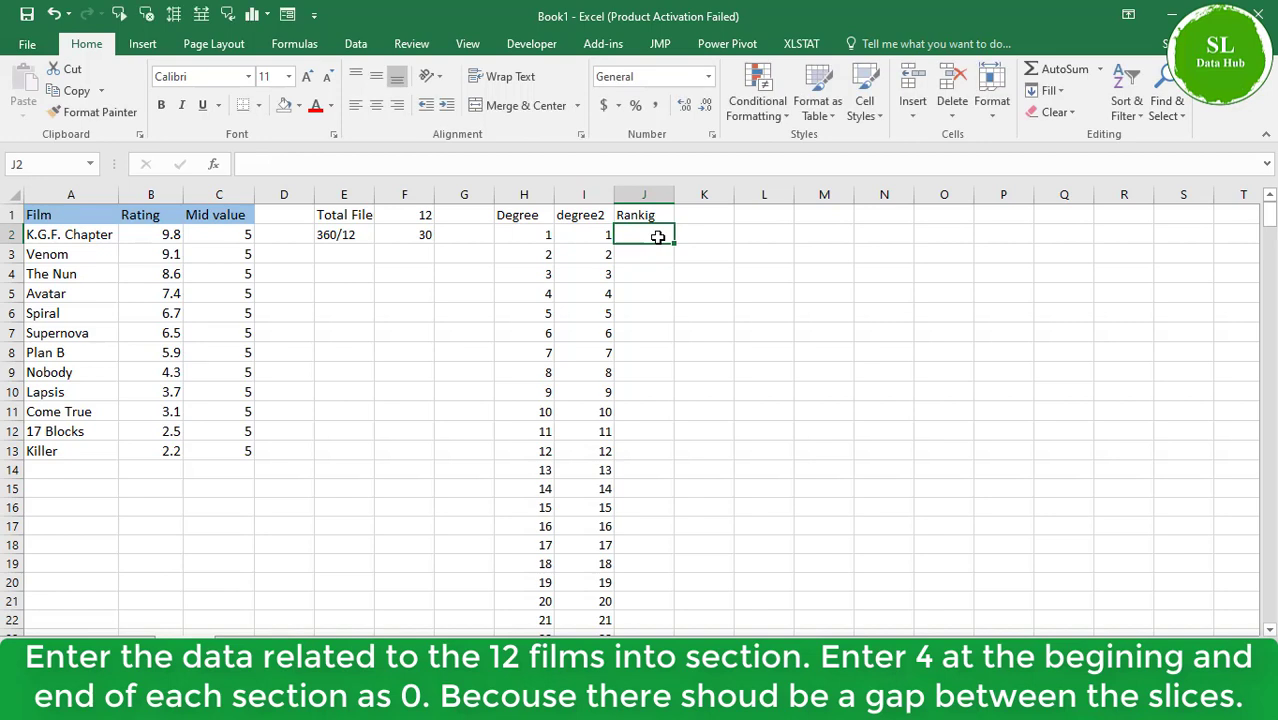
# Enter 0 in J2 and J3 as the gap at the beginning of the first film's section
pyautogui.moveTo(658, 236); pyautogui.dragTo(658, 255)
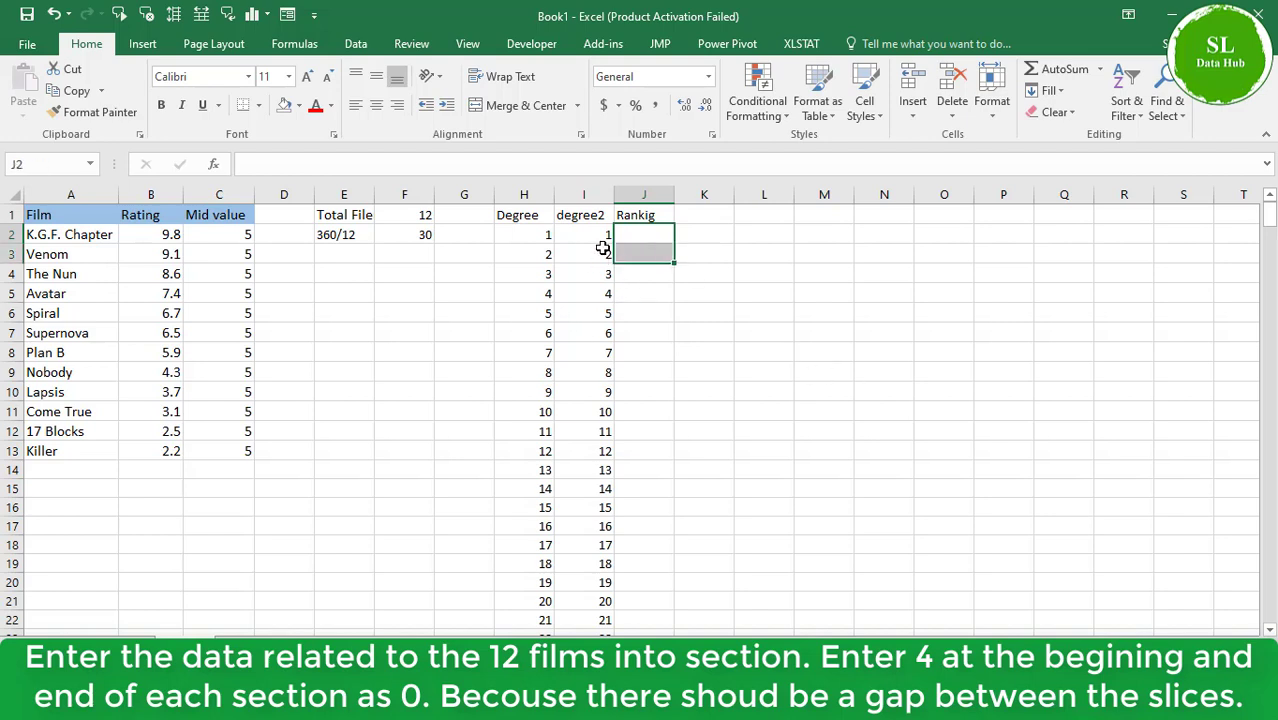
pyautogui.click(649, 248)
pyautogui.click(659, 228)
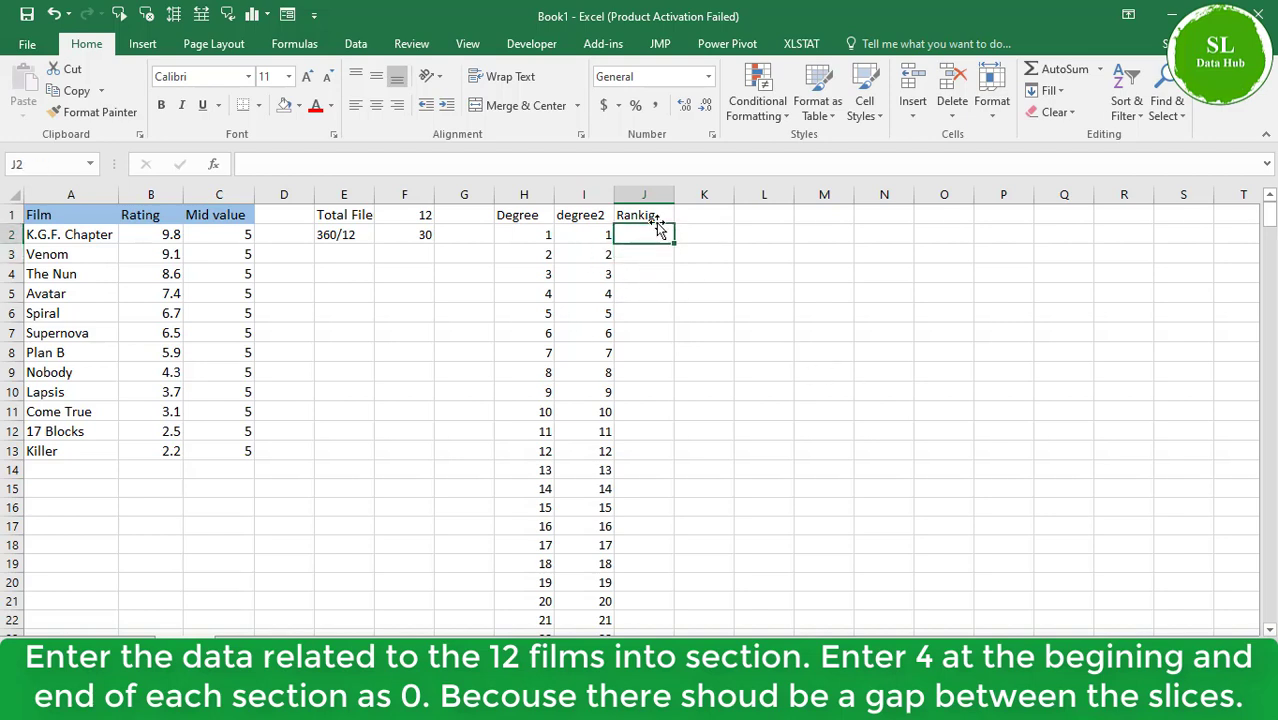
pyautogui.write('0')
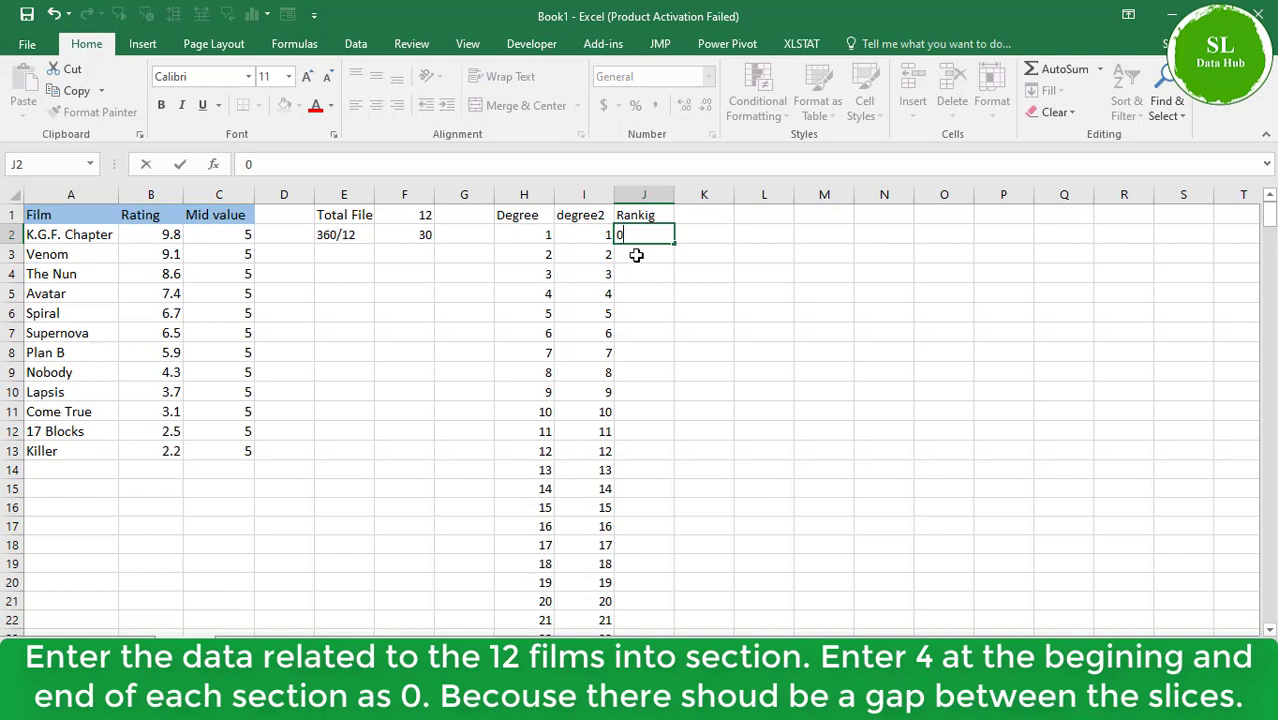
pyautogui.press('Return')
pyautogui.write('0')
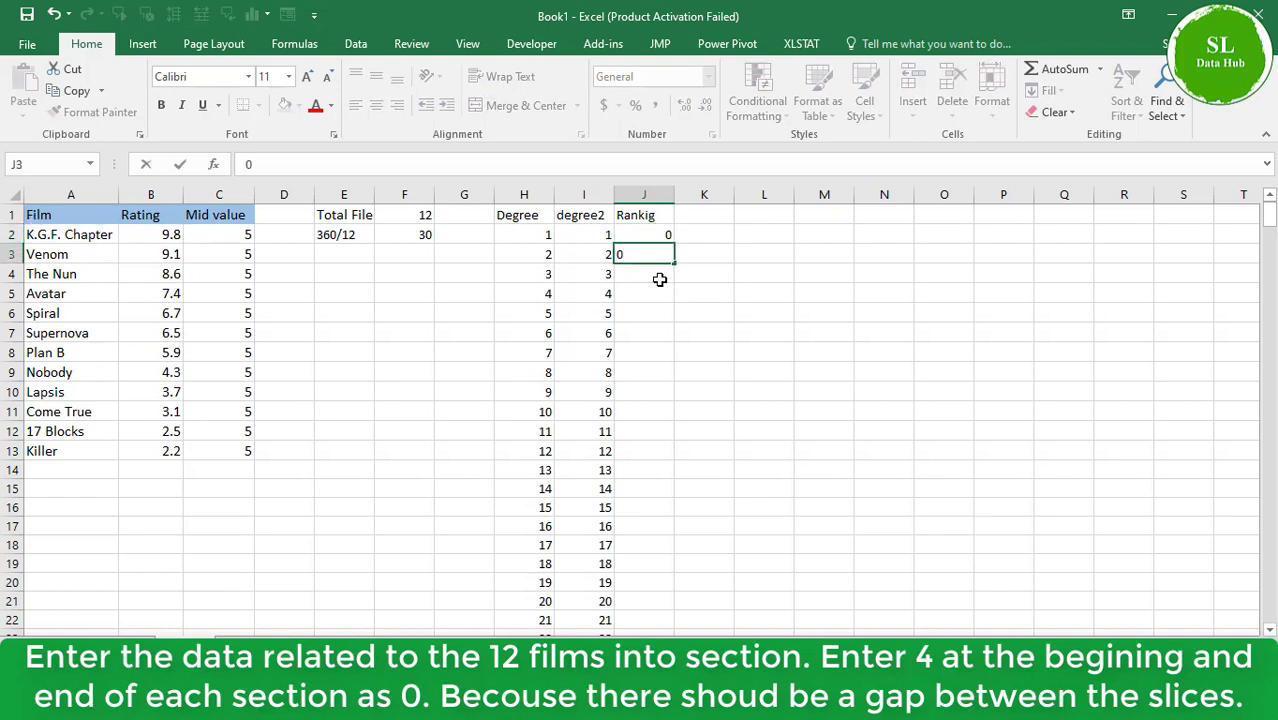
# Enter the first film's rating of 9.8 in J4 and fill it down to J29
pyautogui.click(639, 270)
pyautogui.write('9.8')
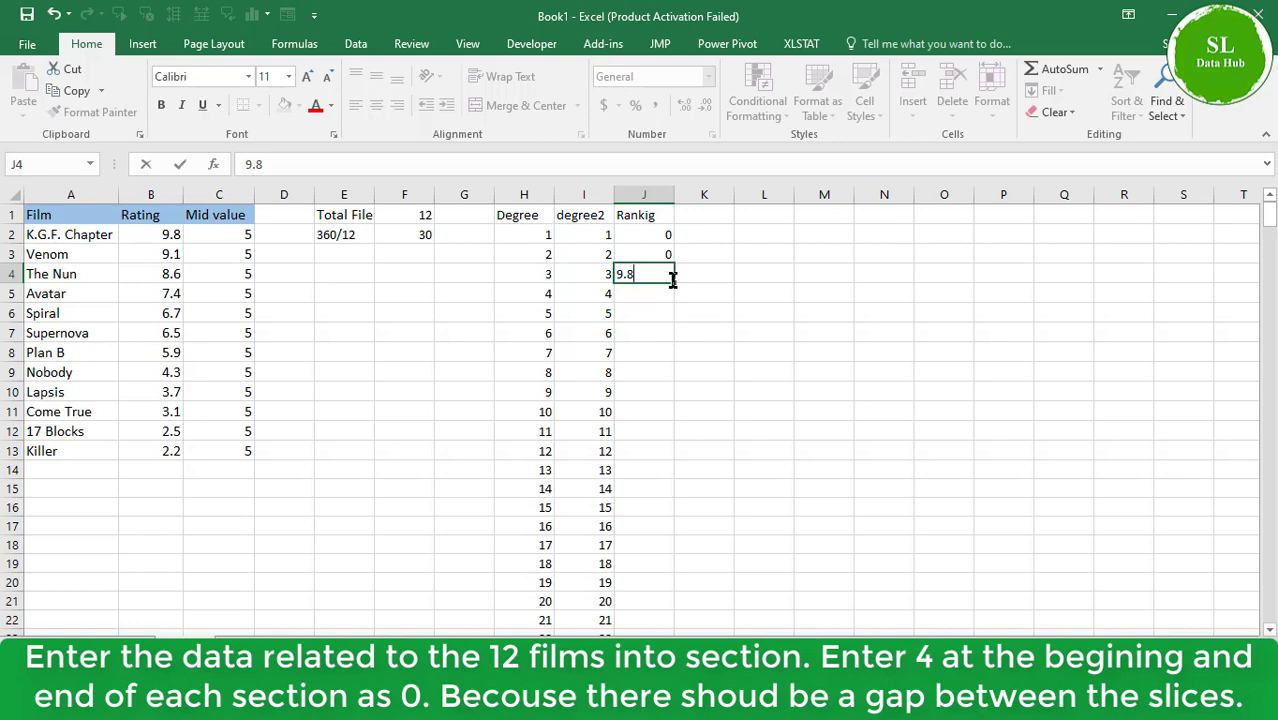
pyautogui.moveTo(675, 285); pyautogui.dragTo(678, 427)
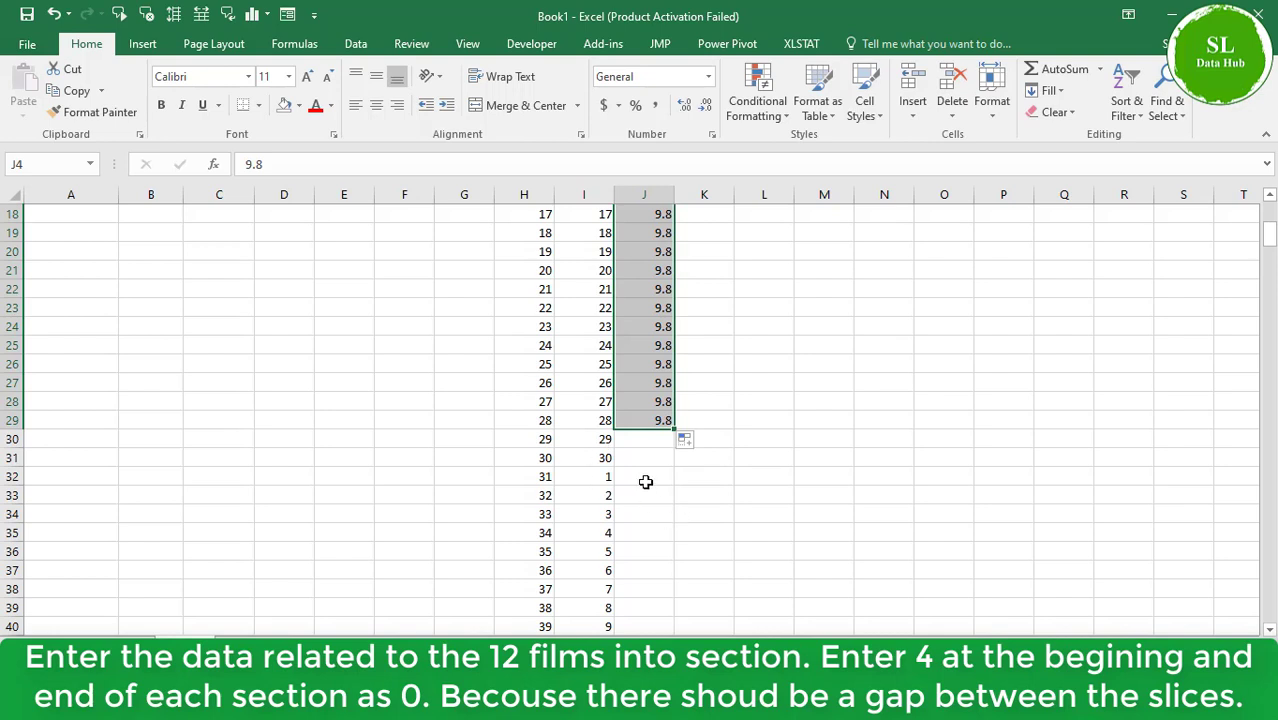
# Enter 0 in each of the cells J30 to J33 as the gap between the first and second film sections
pyautogui.click(637, 443)
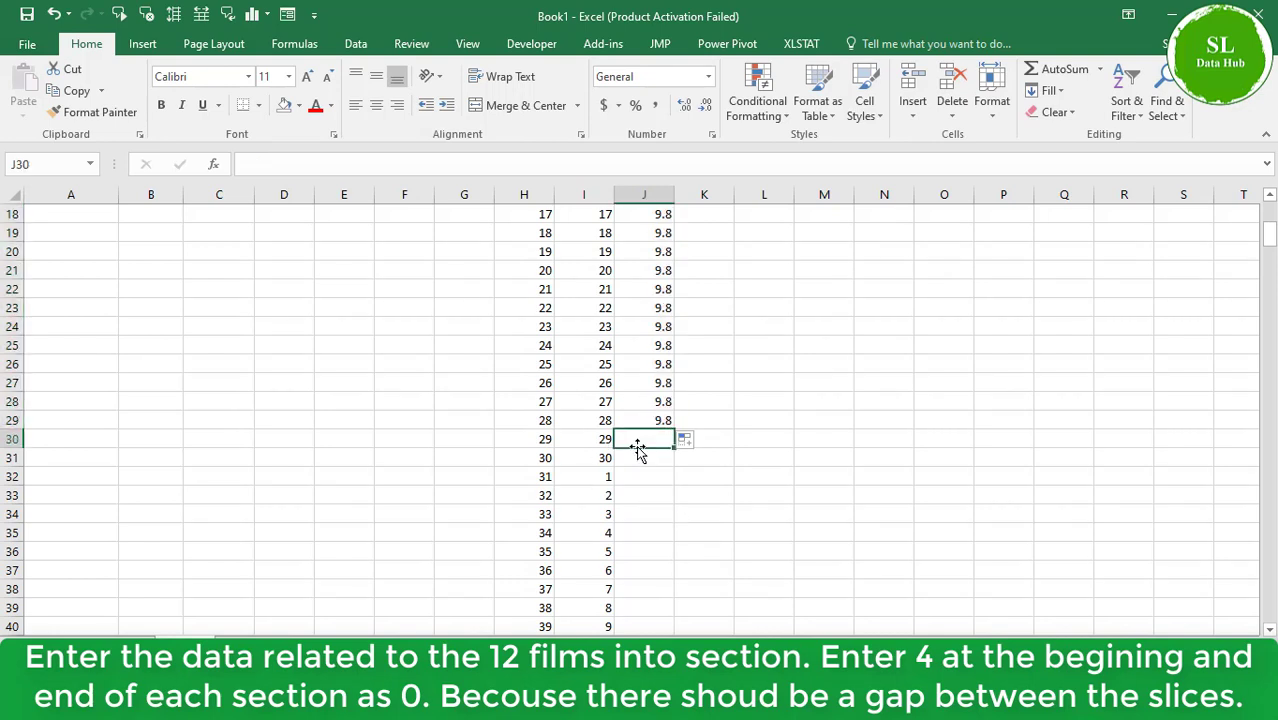
pyautogui.write('0')
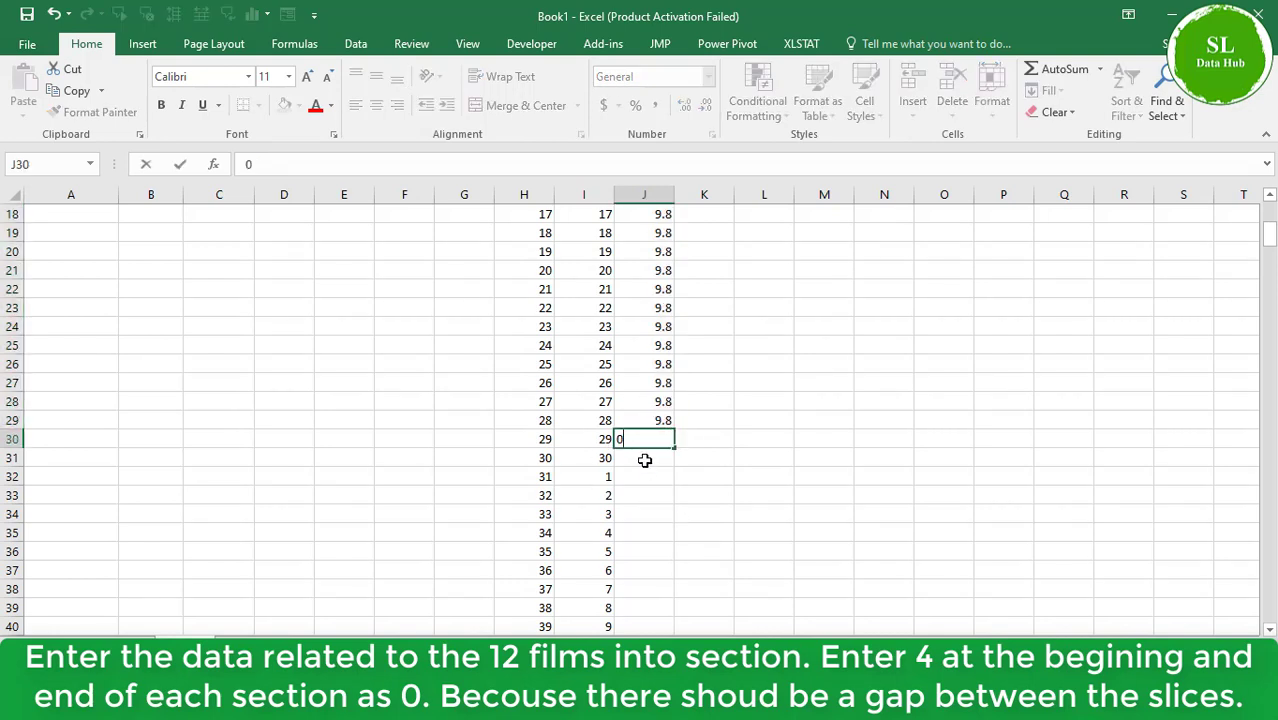
pyautogui.press('Return')
pyautogui.write('0')
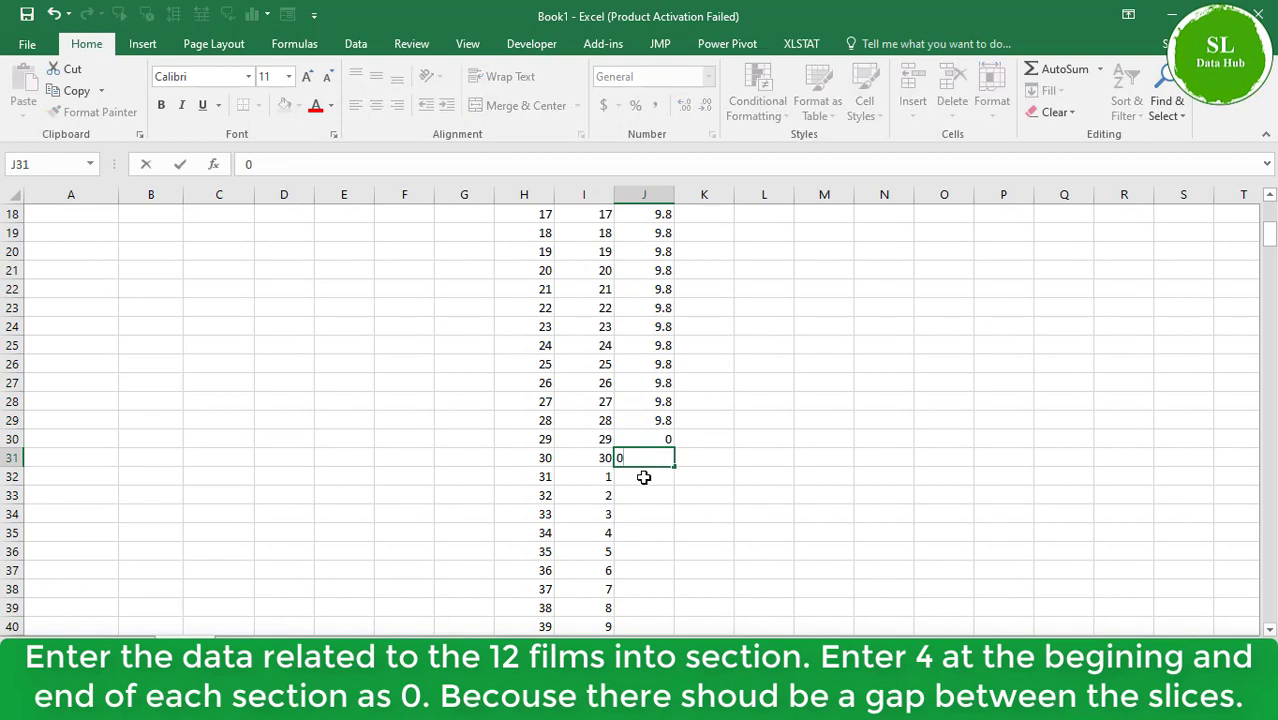
pyautogui.press('Return')
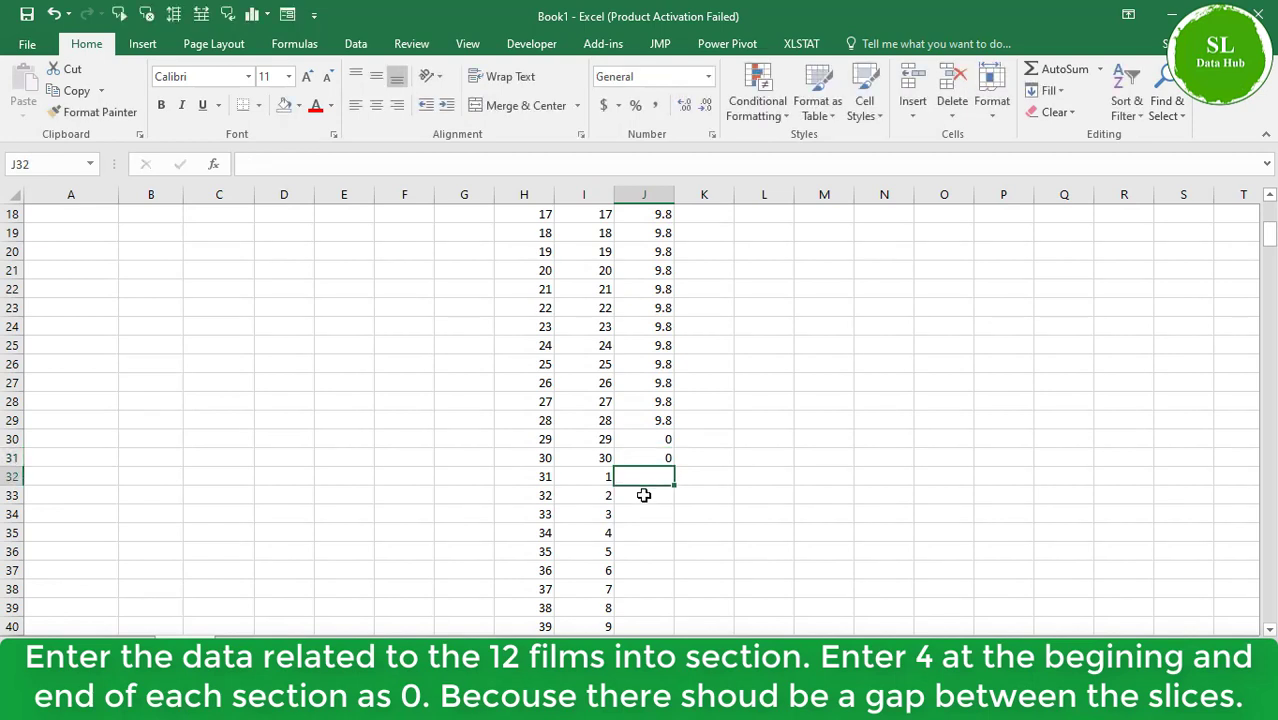
pyautogui.write('0')
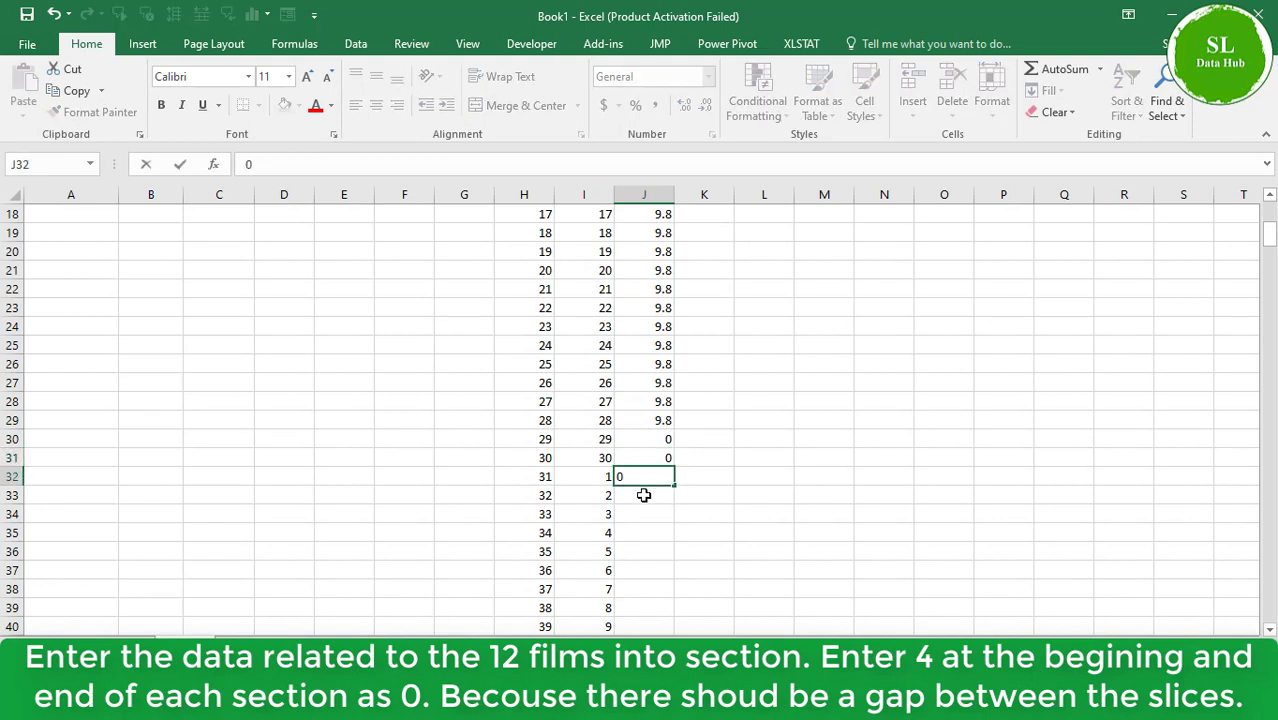
pyautogui.press('Return')
pyautogui.write('0')
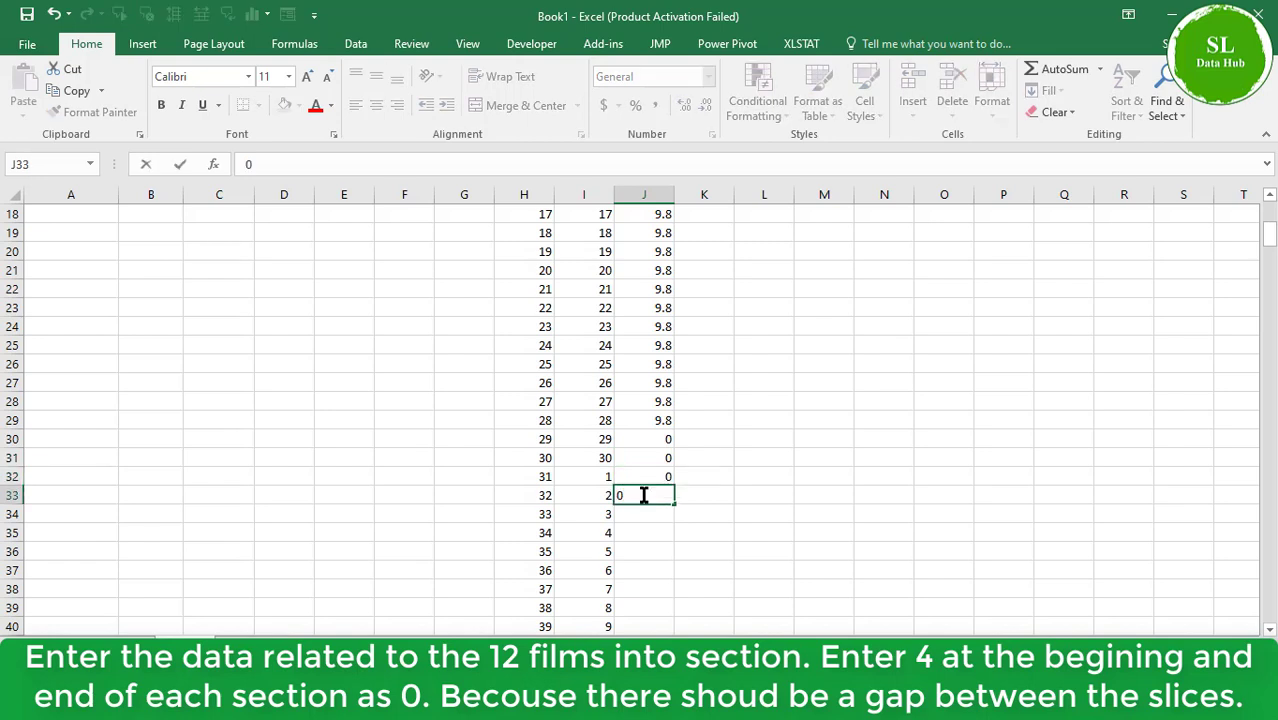
pyautogui.click(693, 474)
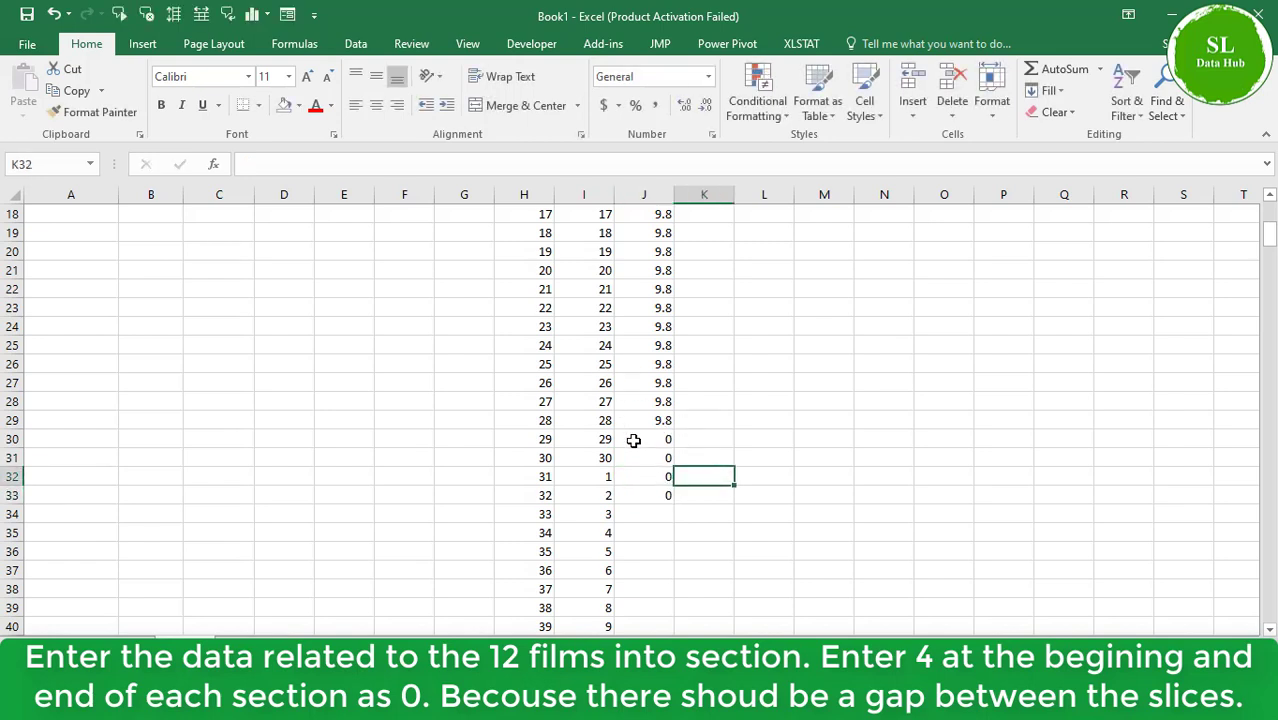
# Apply a red fill to the gap cells J30 to J33
pyautogui.moveTo(633, 440); pyautogui.dragTo(653, 492)
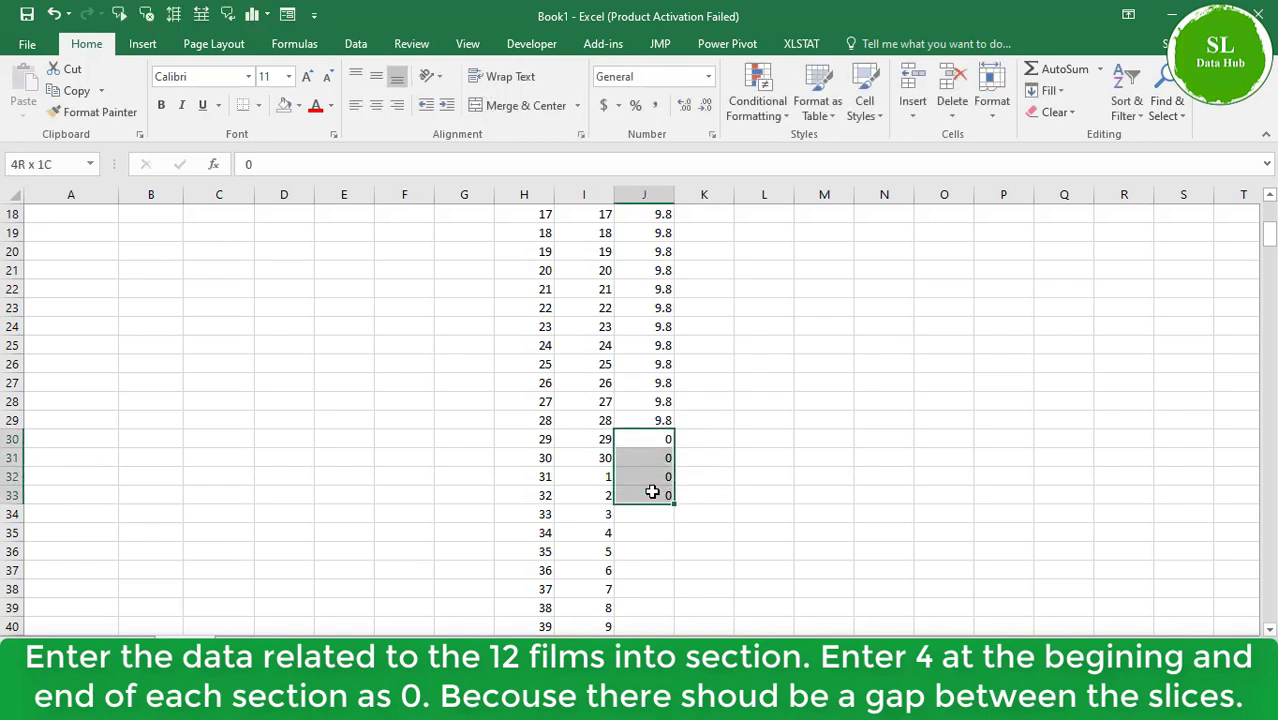
pyautogui.click(298, 112)
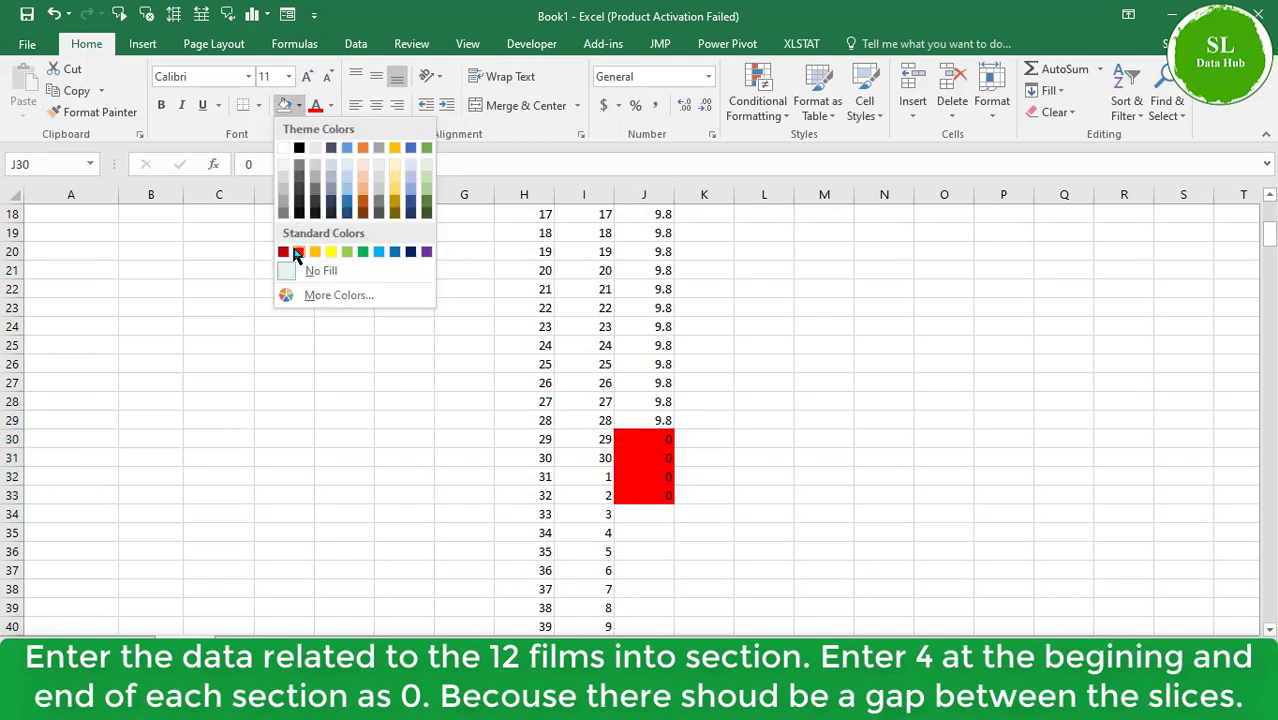
pyautogui.click(294, 252)
pyautogui.moveTo(702, 439); pyautogui.dragTo(740, 441)
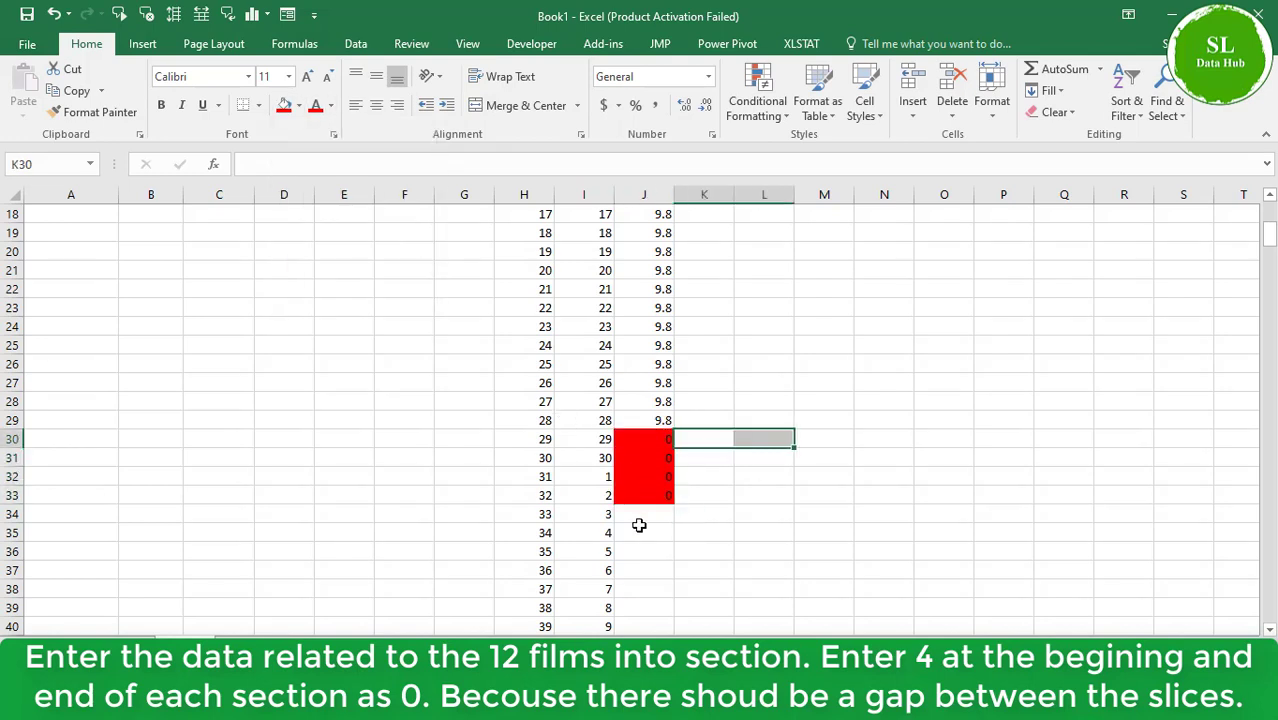
# Enter the second film's rating of 9.1 in J34 and fill it down to J59
pyautogui.click(645, 518)
pyautogui.write('9.1')
pyautogui.scroll(-3, 660, 400)
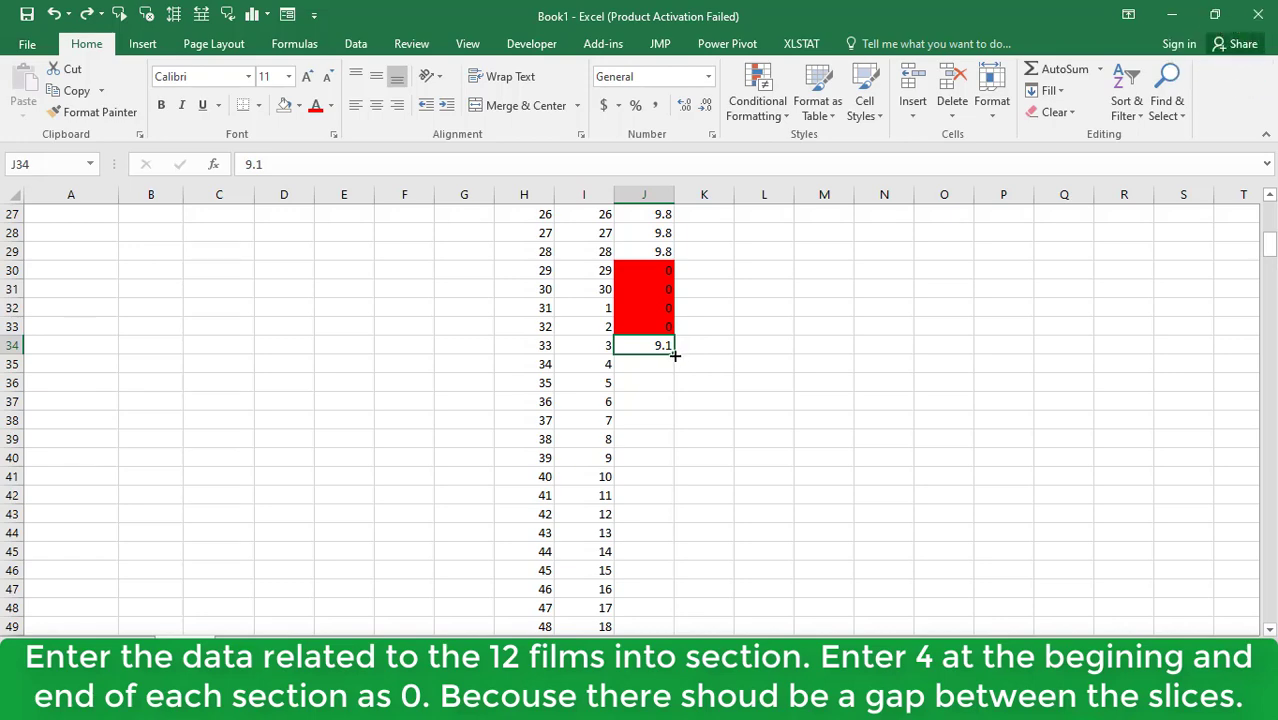
pyautogui.moveTo(675, 356)
pyautogui.mouseDown()
pyautogui.moveTo(680, 625)
pyautogui.moveTo(682, 412)
pyautogui.mouseUp()
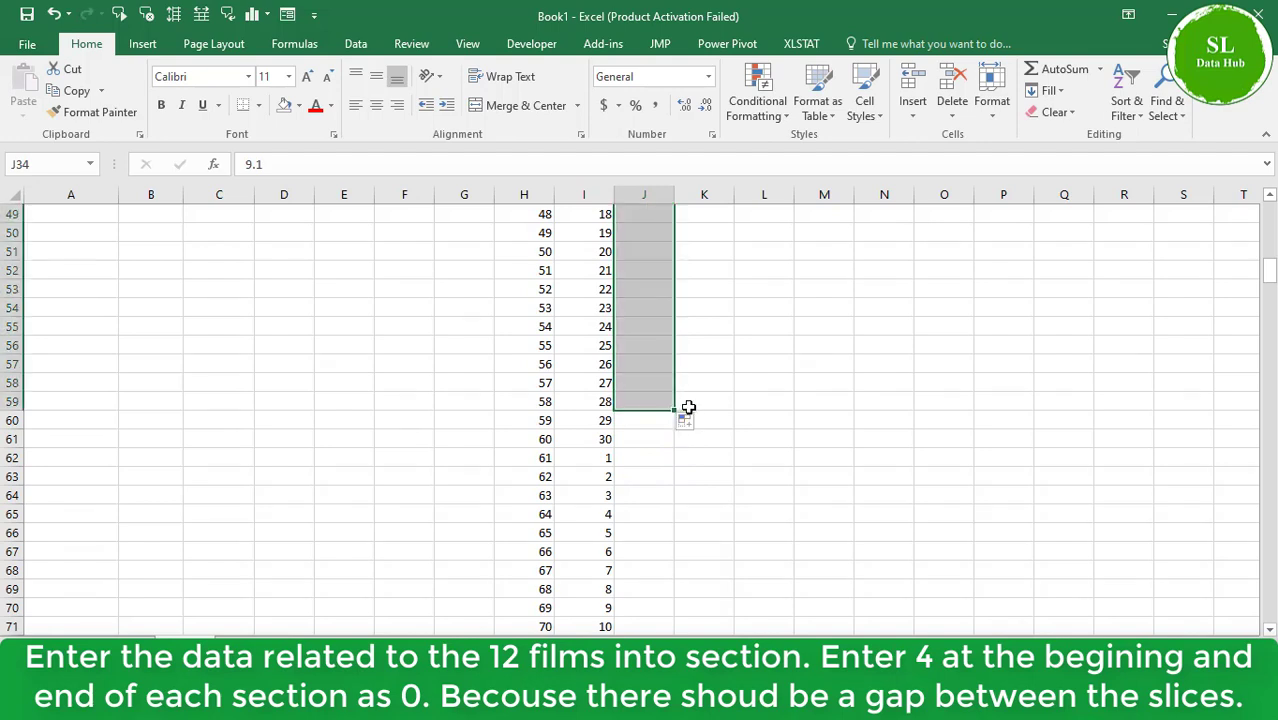
# Enter 0 in J60 and fill it down to J63 as the gap after the second film's section
pyautogui.click(659, 423)
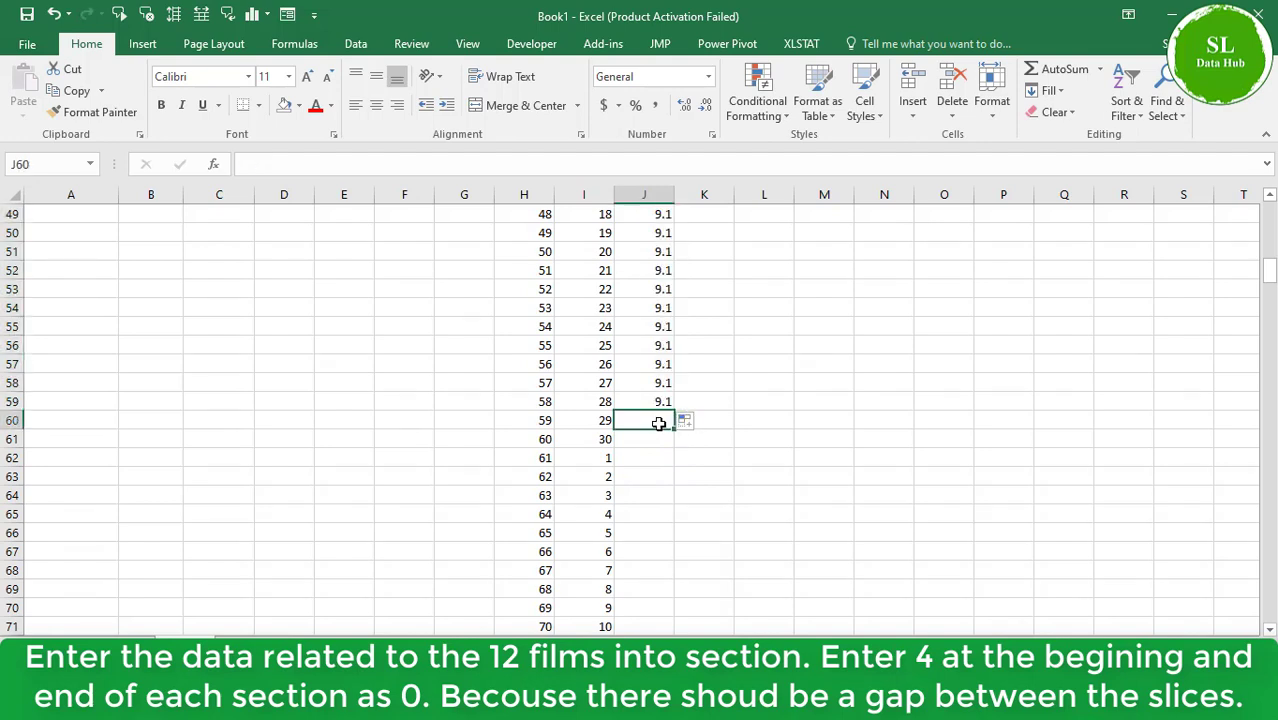
pyautogui.write('0')
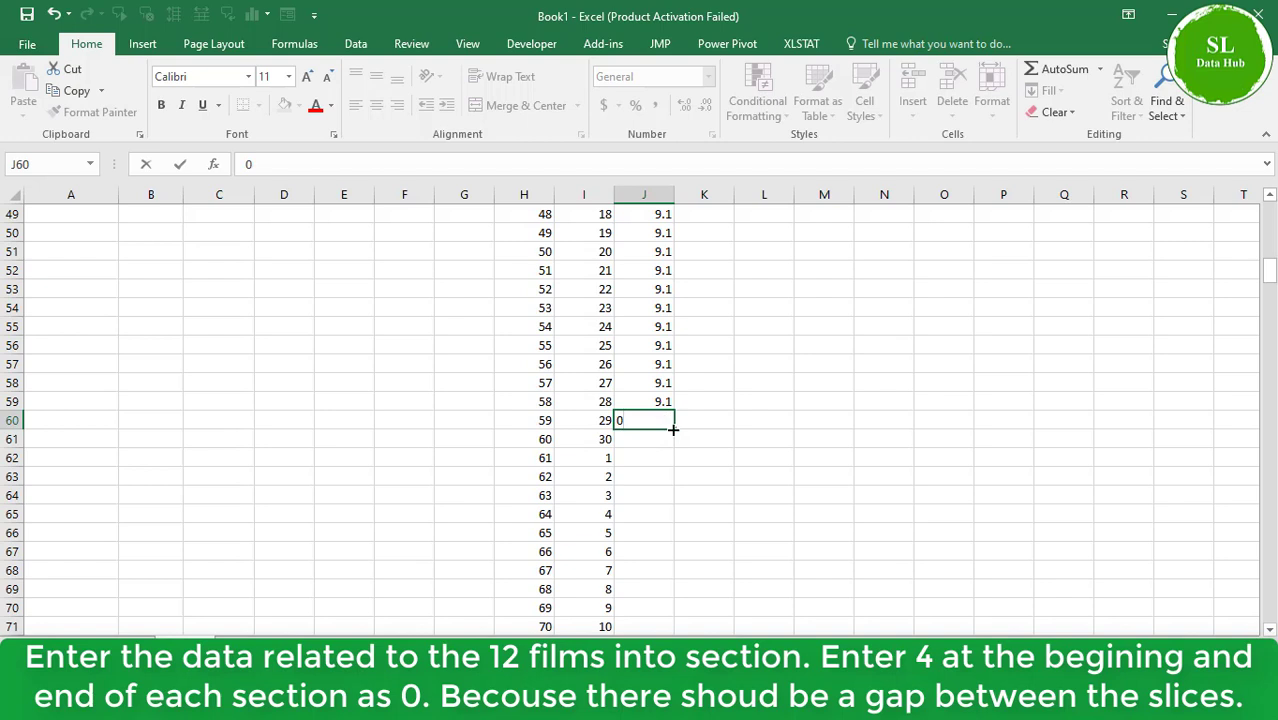
pyautogui.moveTo(673, 429)
pyautogui.mouseDown()
pyautogui.moveTo(665, 496)
pyautogui.moveTo(667, 483)
pyautogui.mouseUp()
# Enter the third film's rating of 8.6 in J64 and fill it down to J89
pyautogui.click(655, 502)
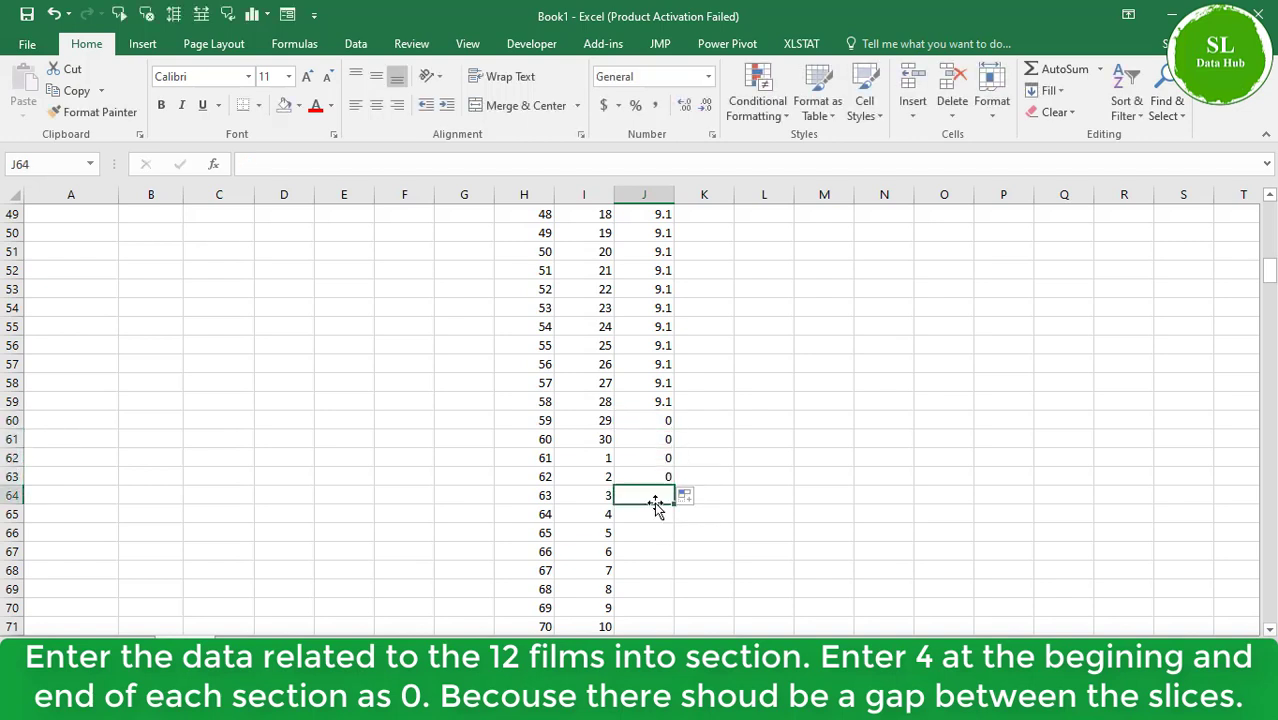
pyautogui.write('8.6')
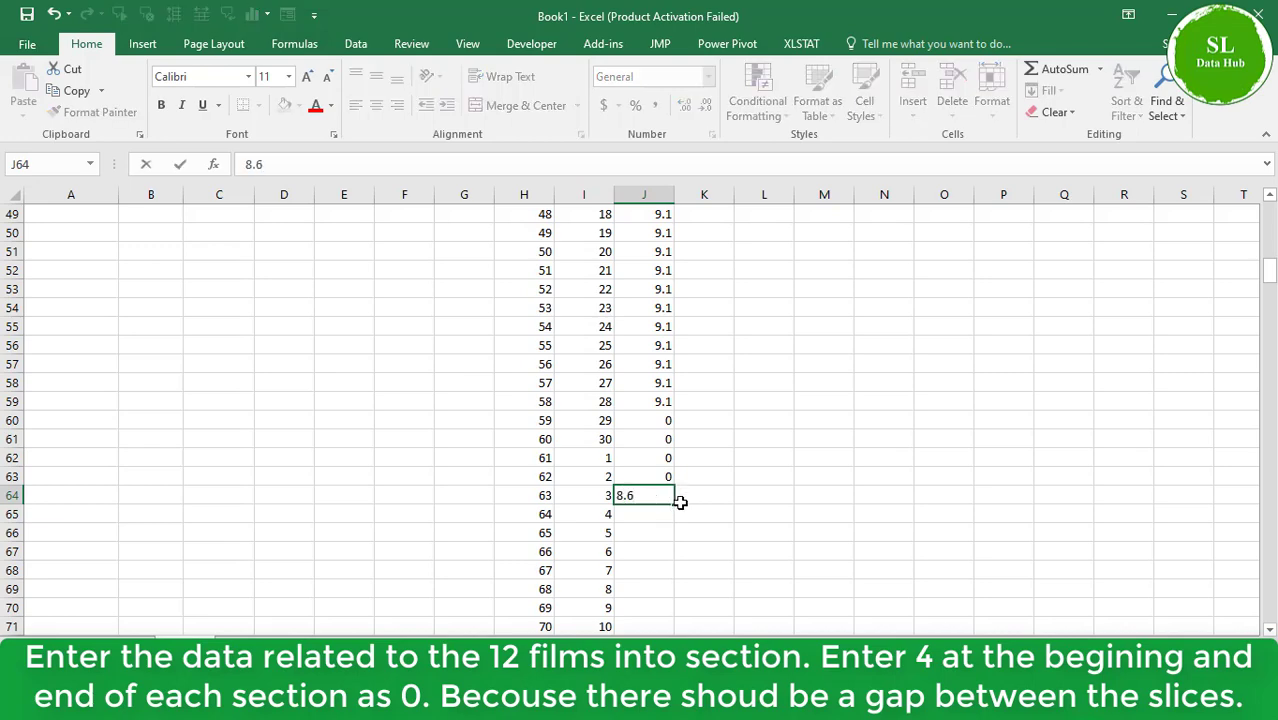
pyautogui.moveTo(674, 505); pyautogui.dragTo(661, 561)
# Enter 0 in J90 and fill it down to J93 as the gap after the third film's section
pyautogui.click(647, 570)
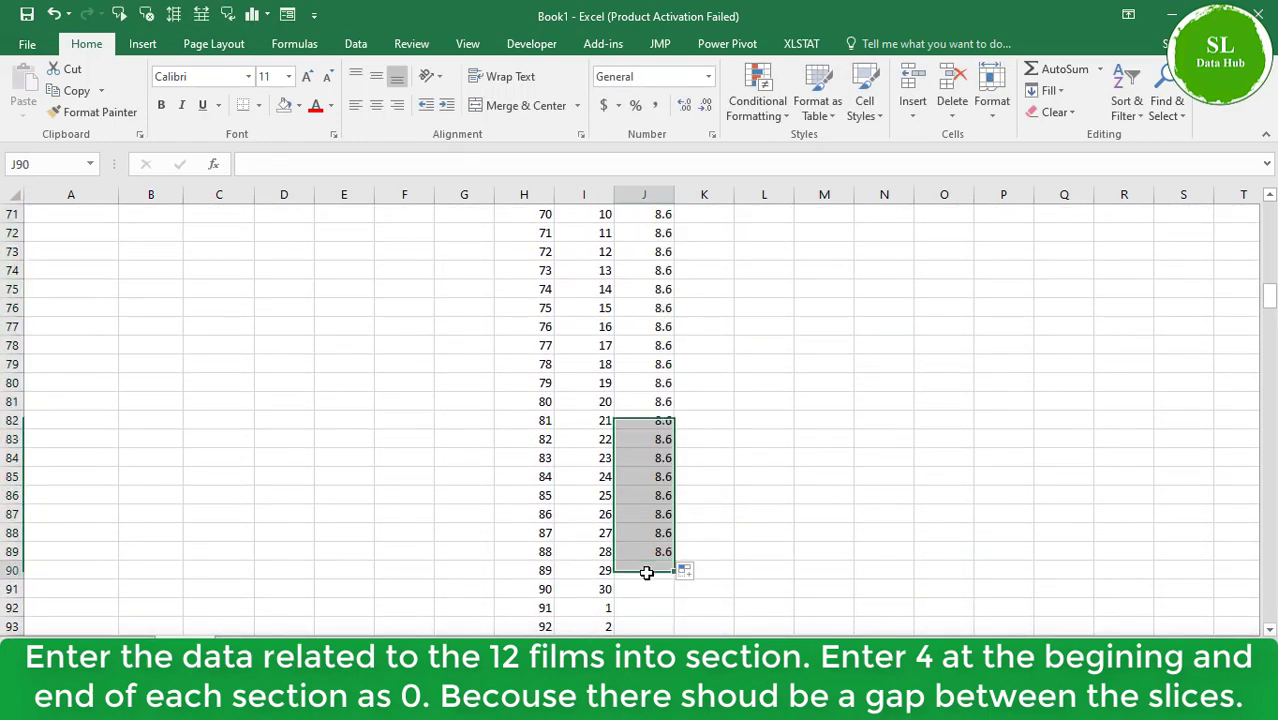
pyautogui.write('0')
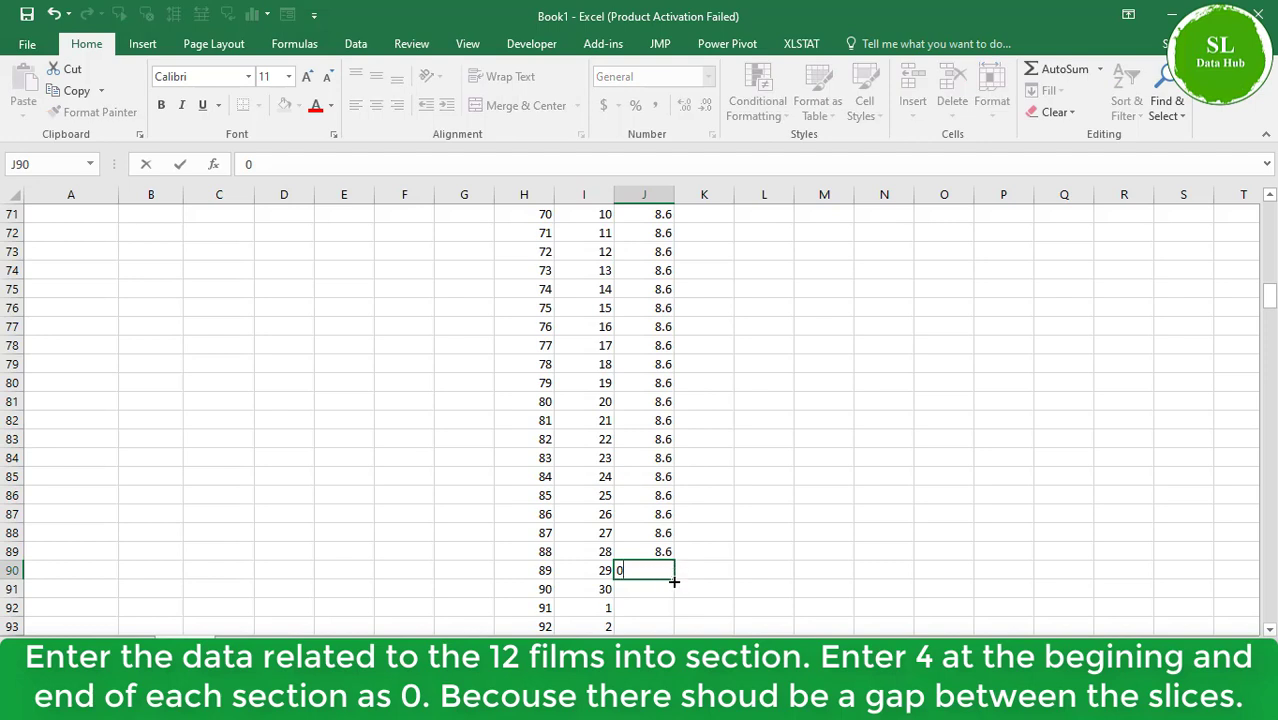
pyautogui.moveTo(674, 581); pyautogui.dragTo(673, 627)
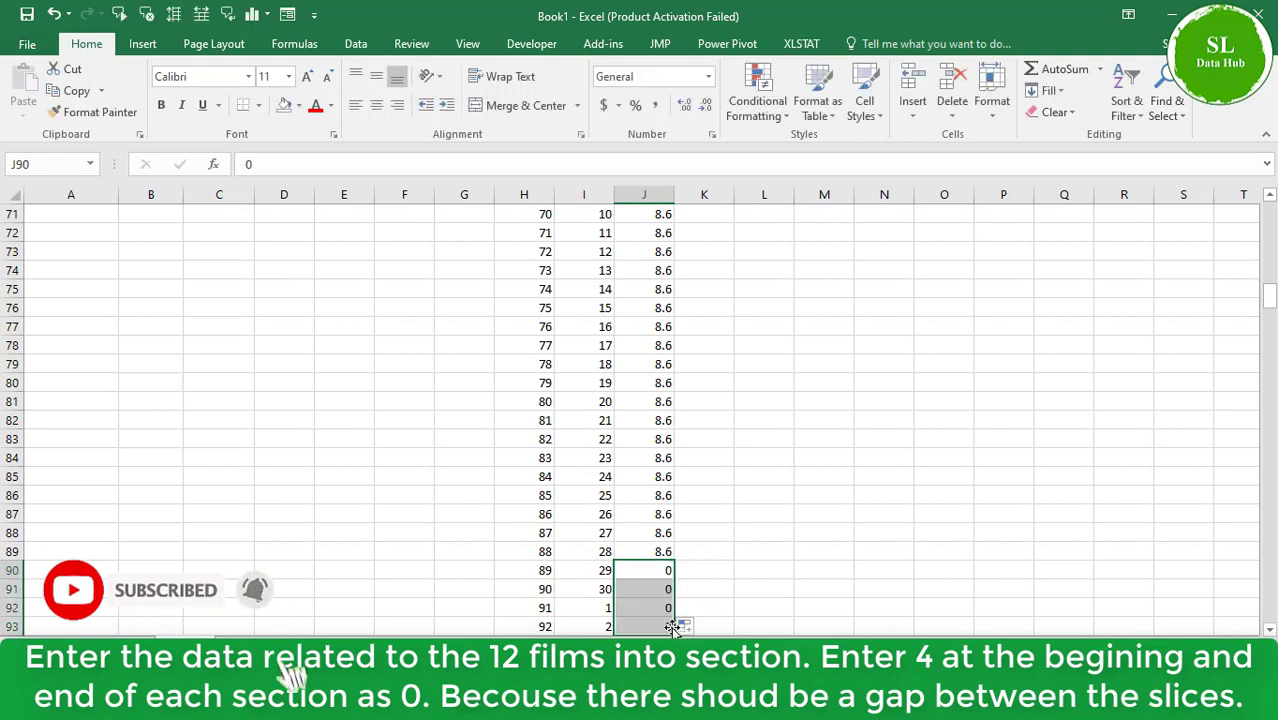
pyautogui.click(688, 589)
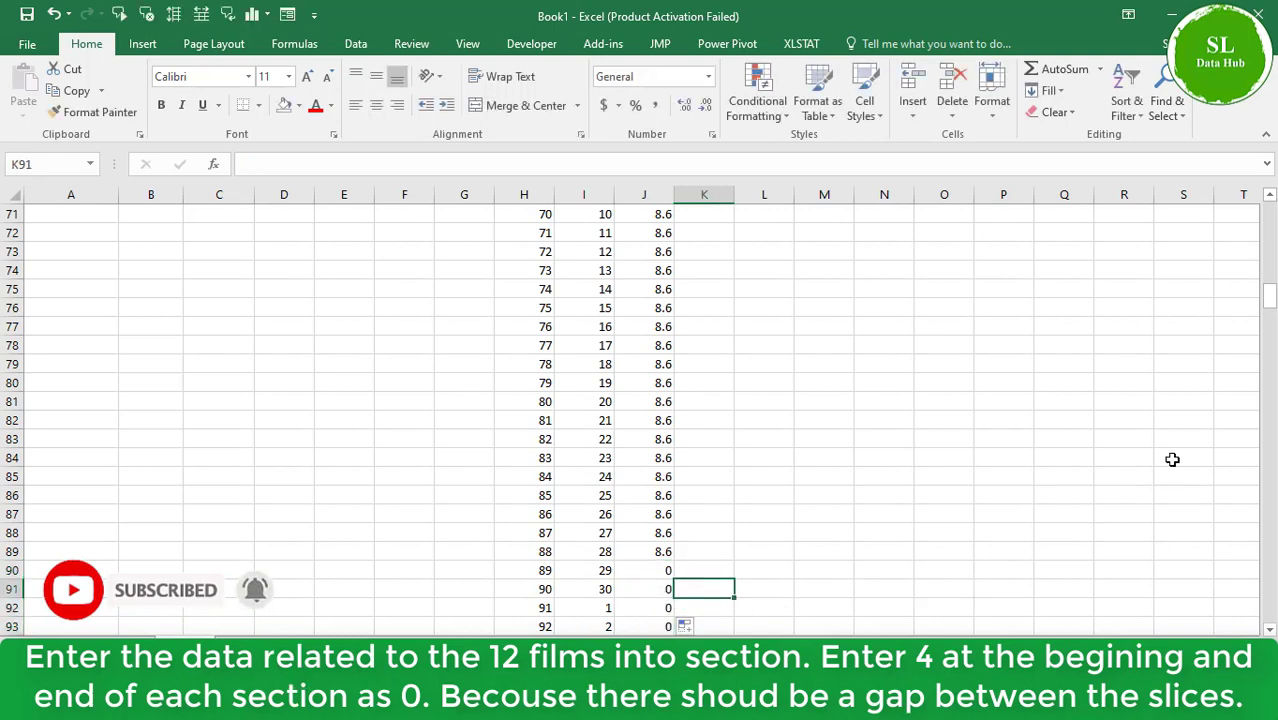
# Fill J94:J119 with the fourth film's rating of 7.4 and J120:J123 with 0 as the gap after its section
pyautogui.moveTo(1269, 296); pyautogui.dragTo(1270, 318)
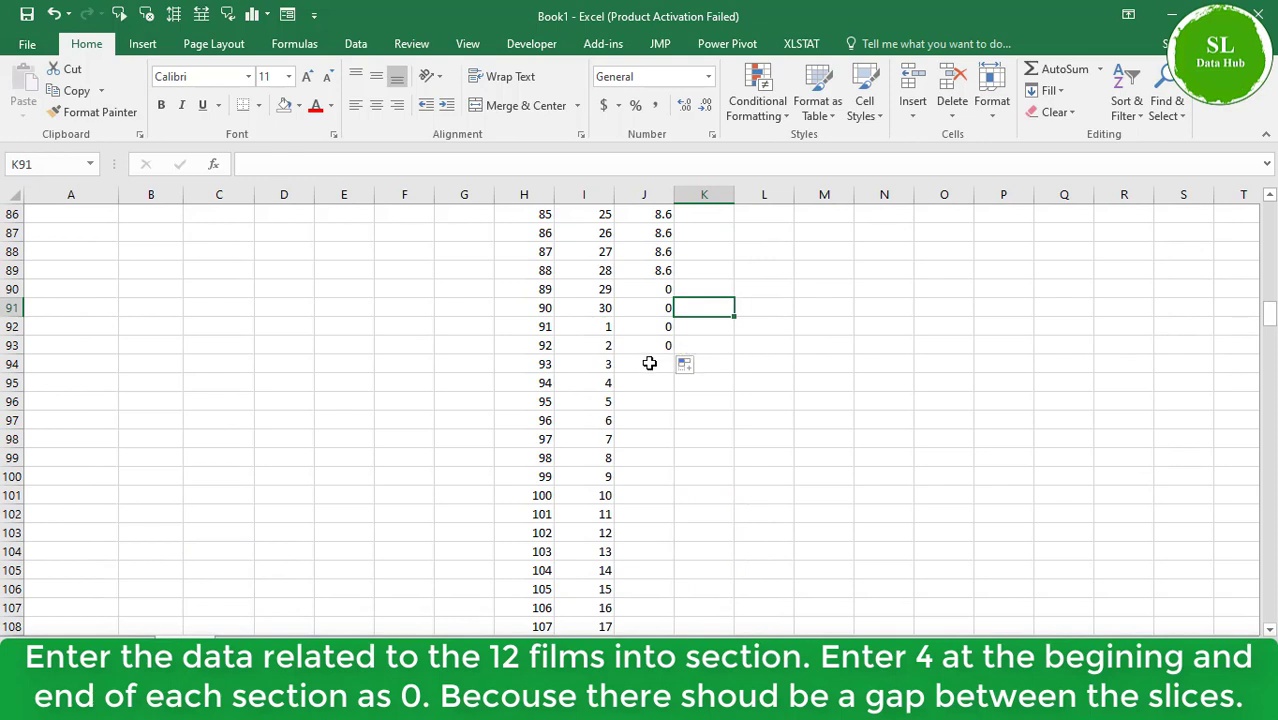
pyautogui.click(649, 363)
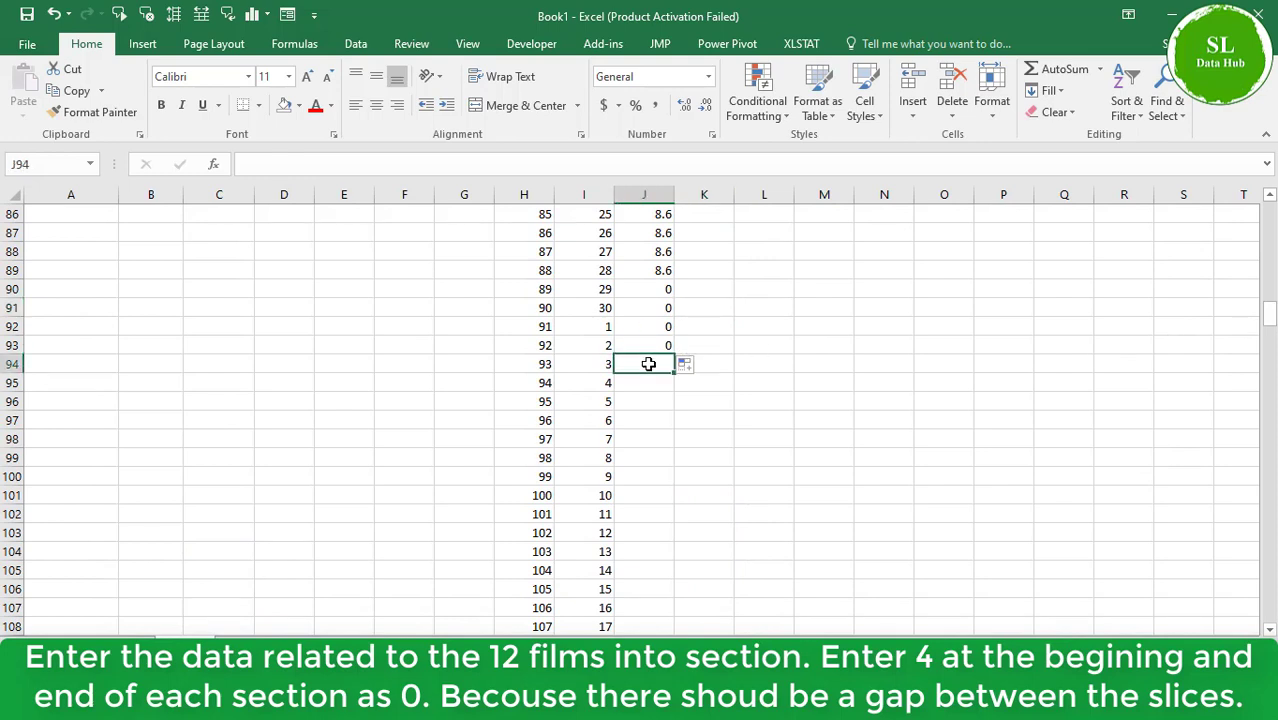
pyautogui.write('7.')
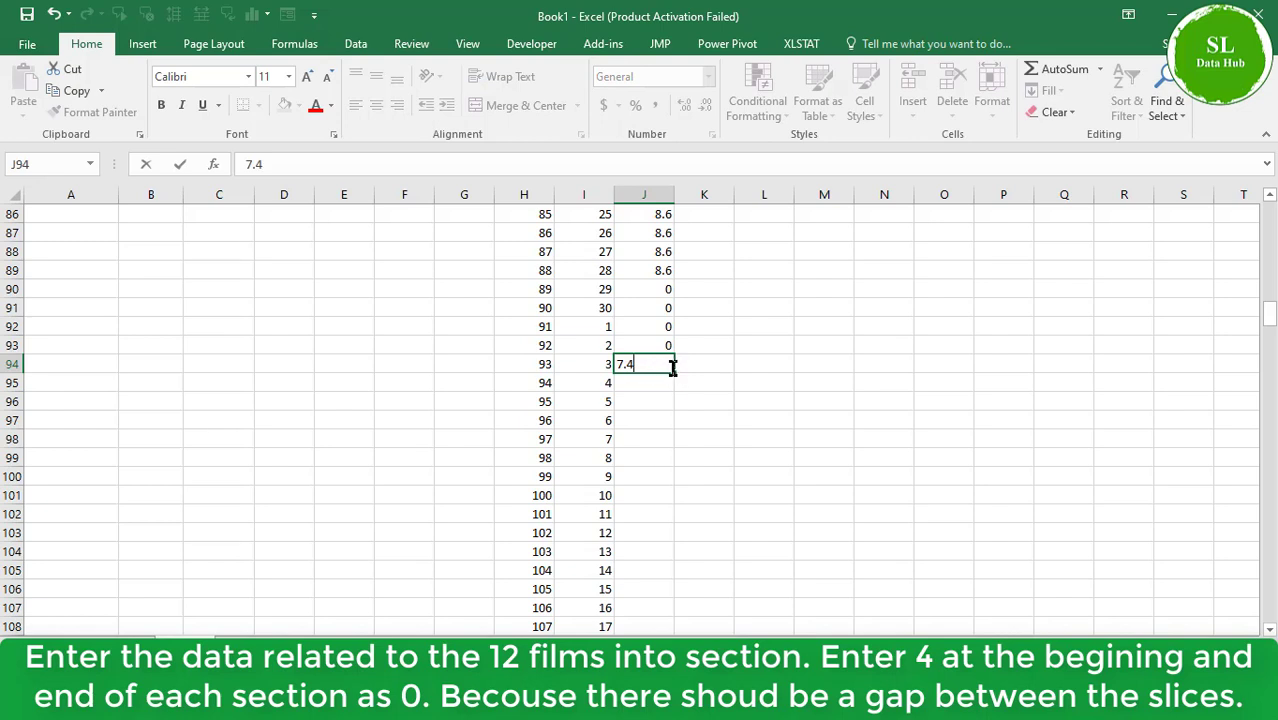
pyautogui.write('4')
pyautogui.moveTo(675, 373); pyautogui.dragTo(660, 462)
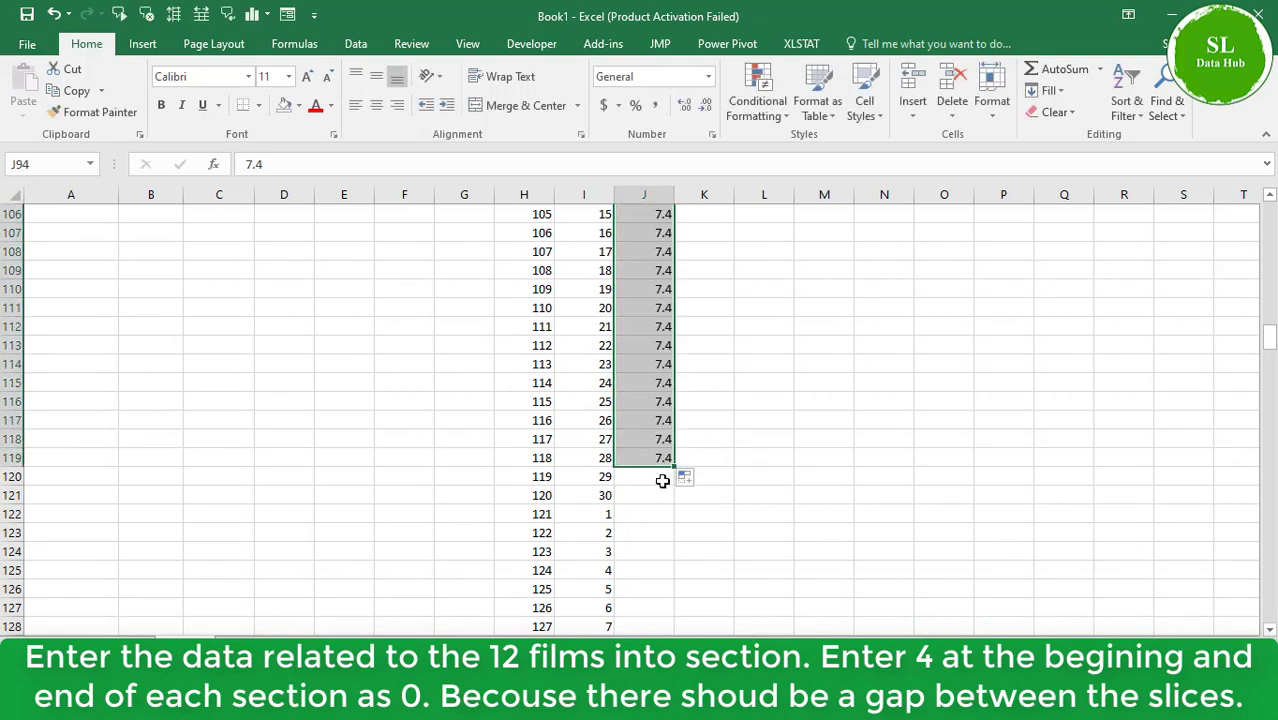
pyautogui.click(662, 481)
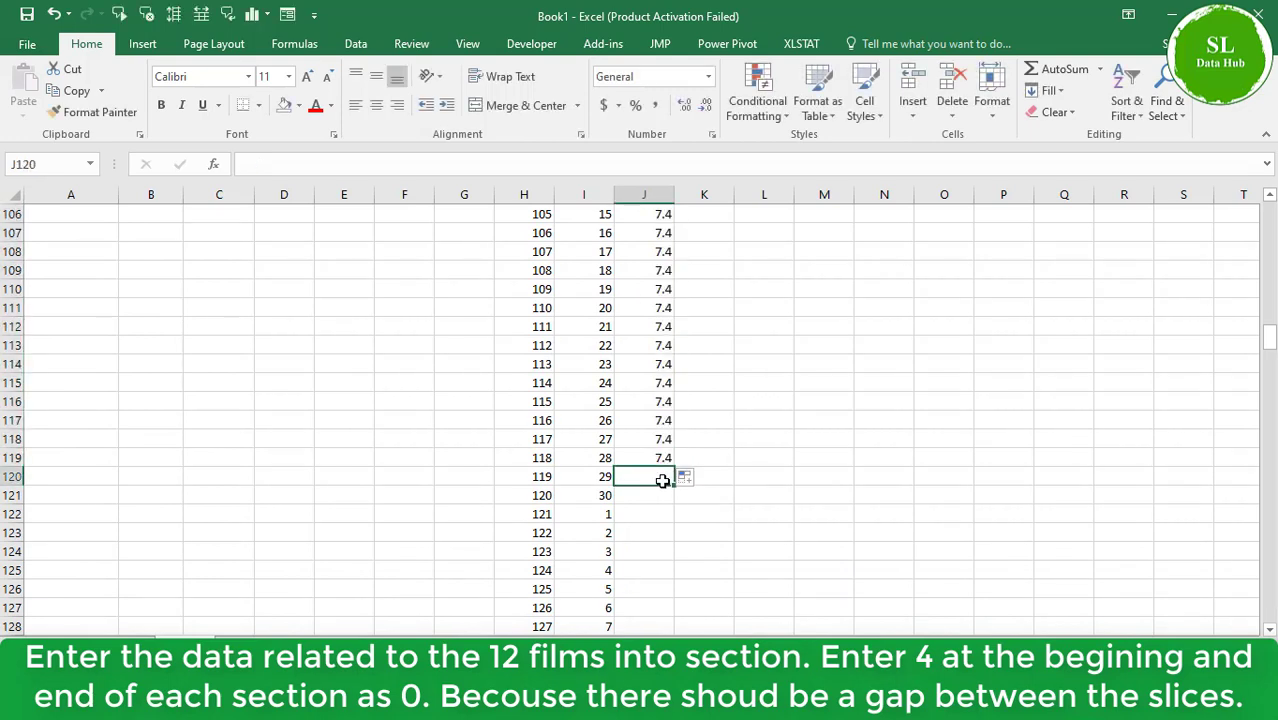
pyautogui.write('0')
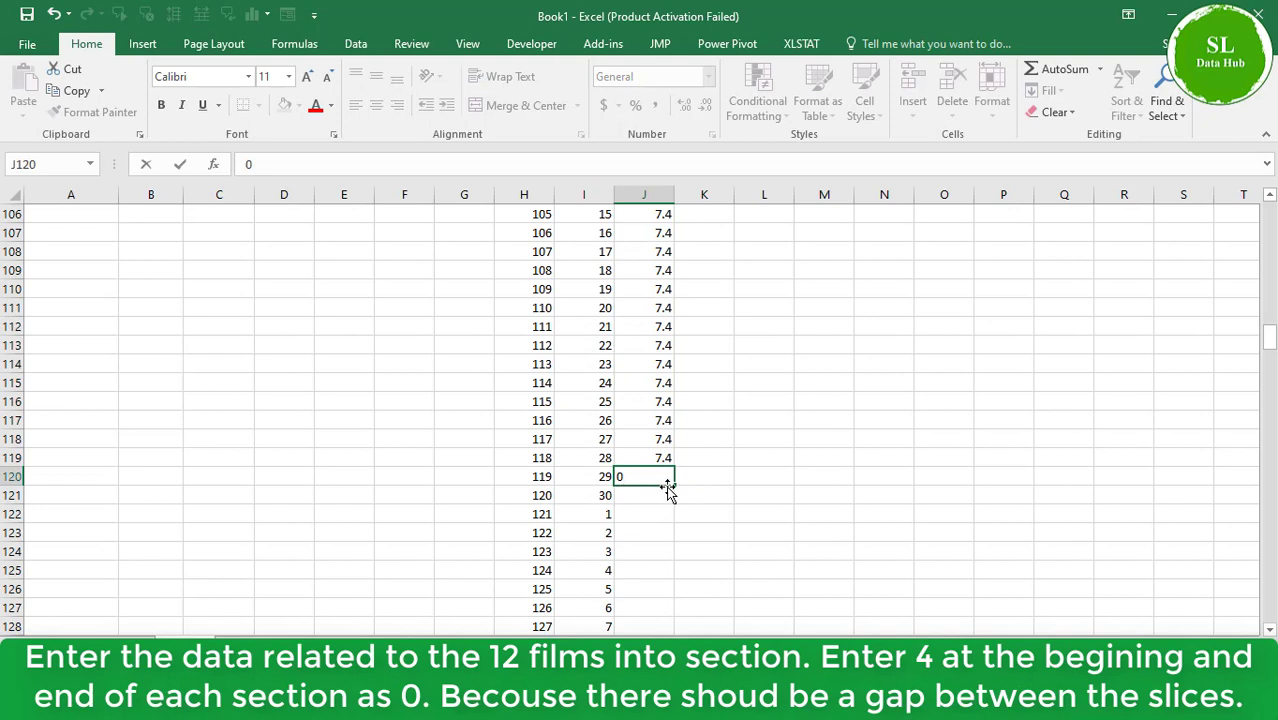
pyautogui.moveTo(671, 485); pyautogui.dragTo(655, 545)
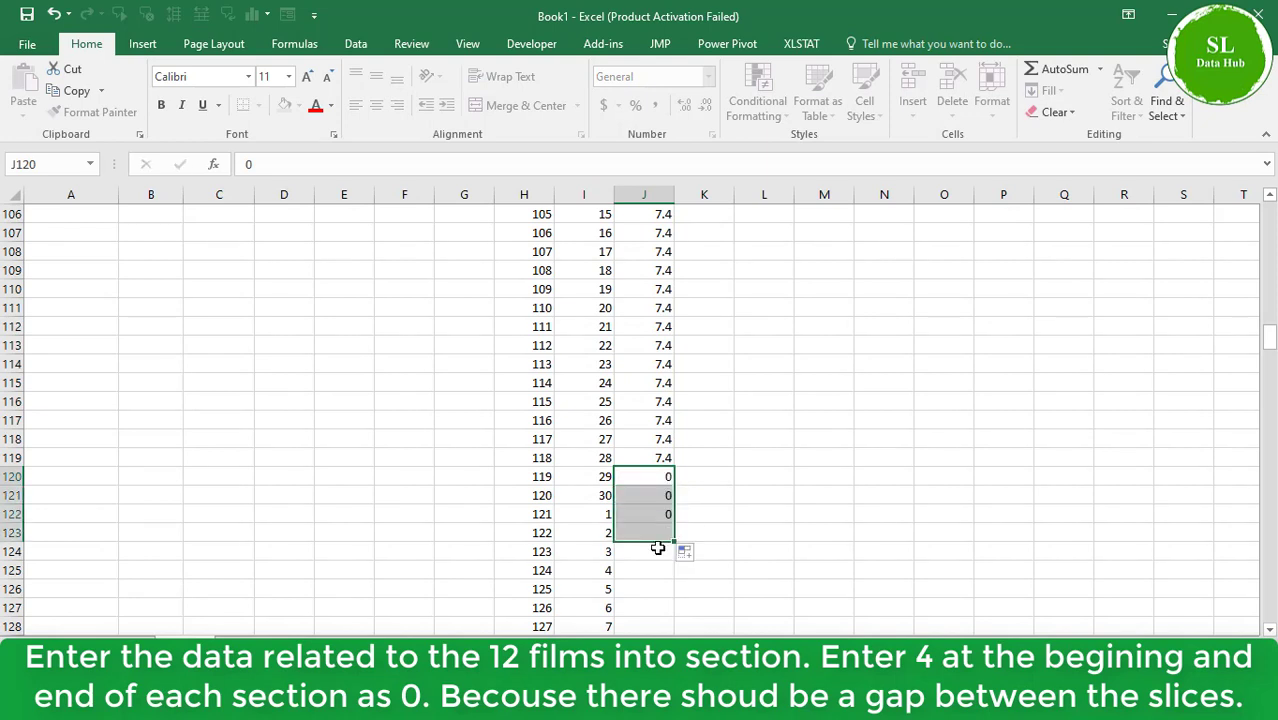
# Fill J124:J149 with the fifth film's rating of 6.7 and J150:J153 with 0 as the gap after its section
pyautogui.click(650, 558)
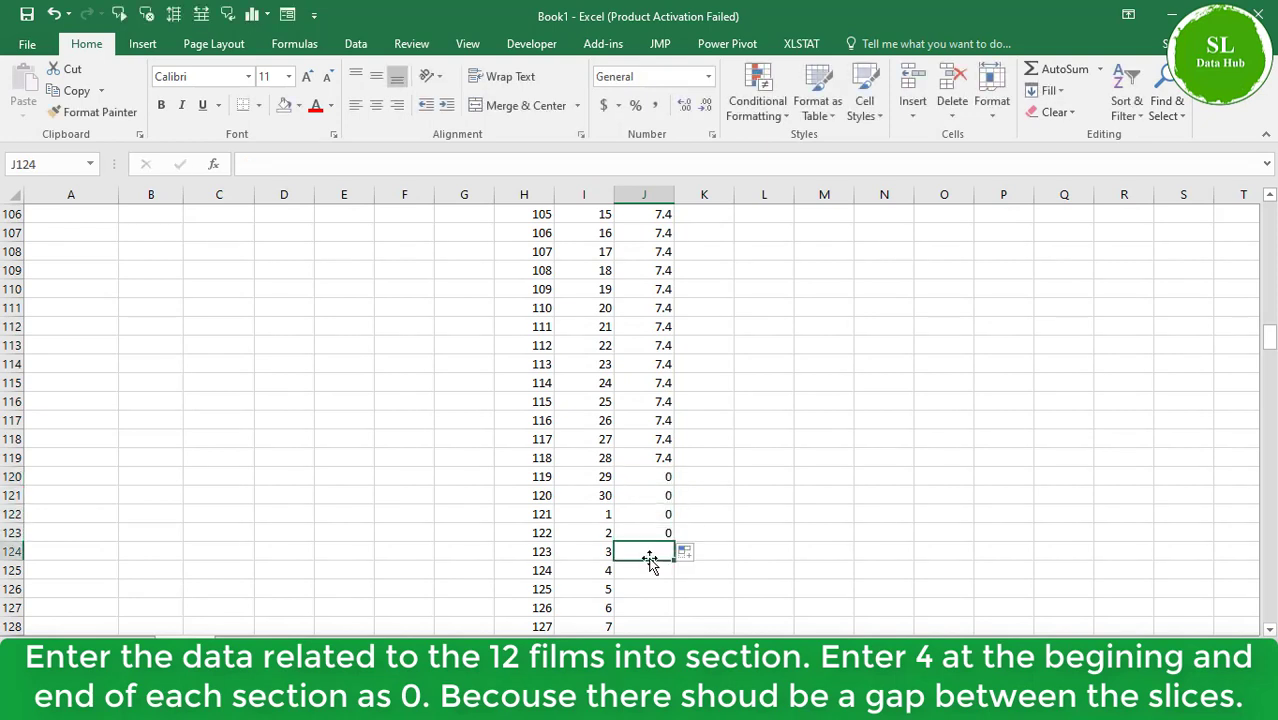
pyautogui.write('6.')
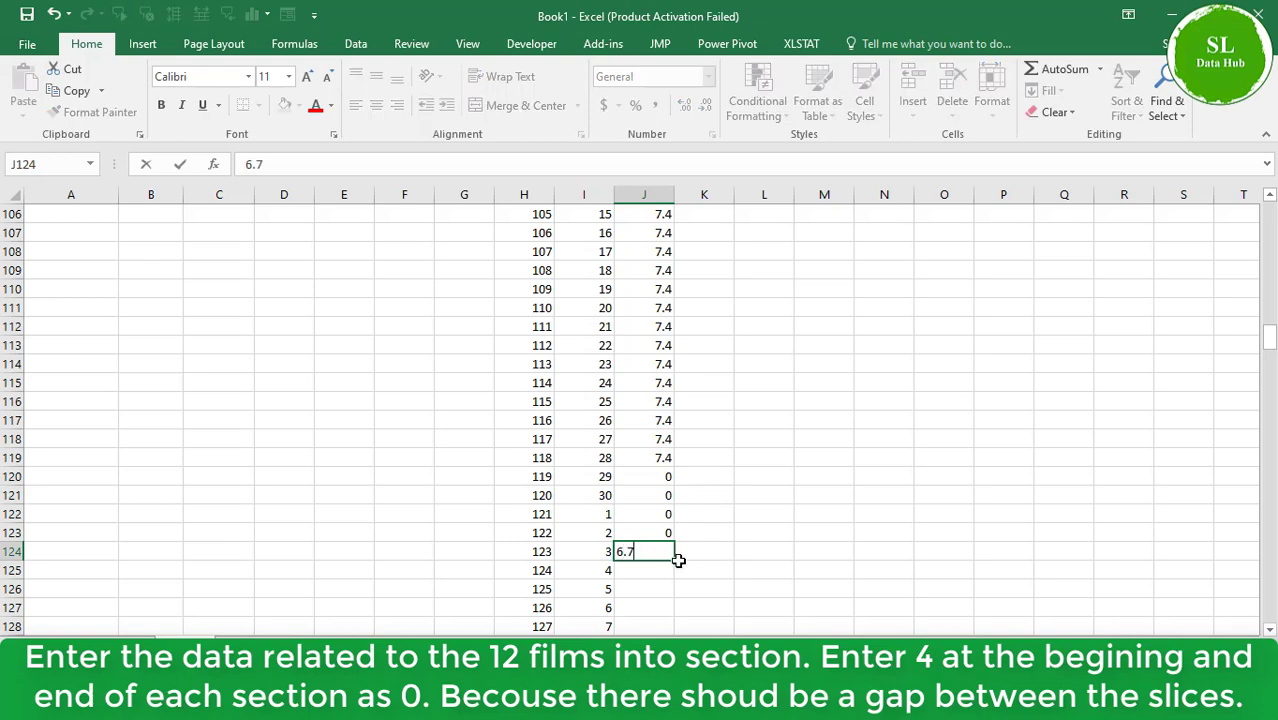
pyautogui.write('7')
pyautogui.moveTo(676, 561); pyautogui.dragTo(676, 526)
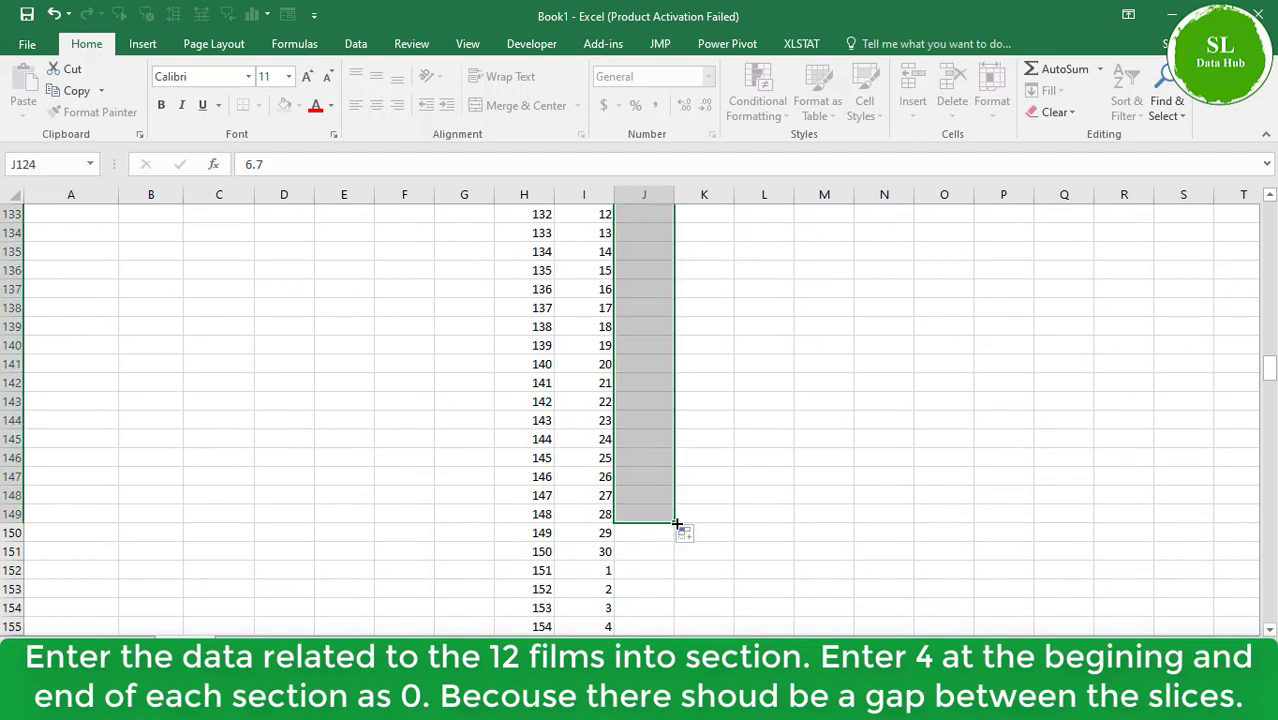
pyautogui.click(641, 532)
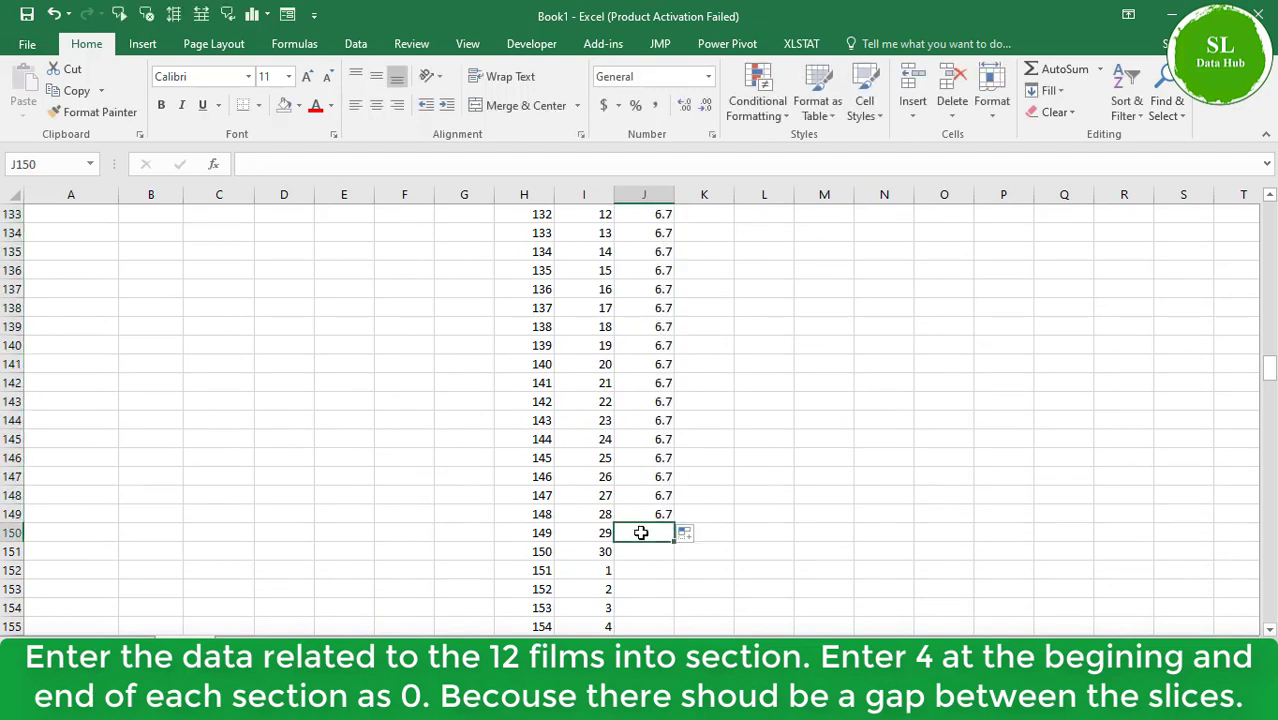
pyautogui.write('0')
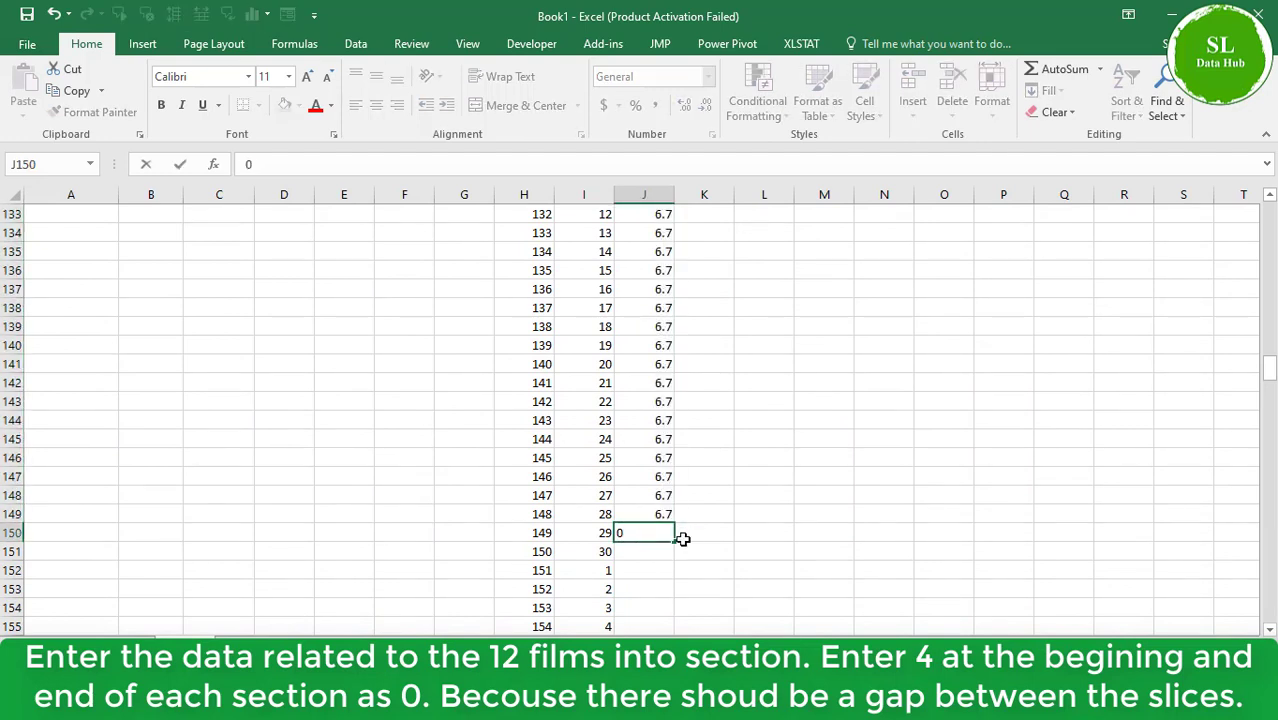
pyautogui.moveTo(676, 542); pyautogui.dragTo(665, 603)
# Fill J154:J179 with the sixth film's rating of 6.5 and J180:J183 with 0 as the gap after its section
pyautogui.click(640, 609)
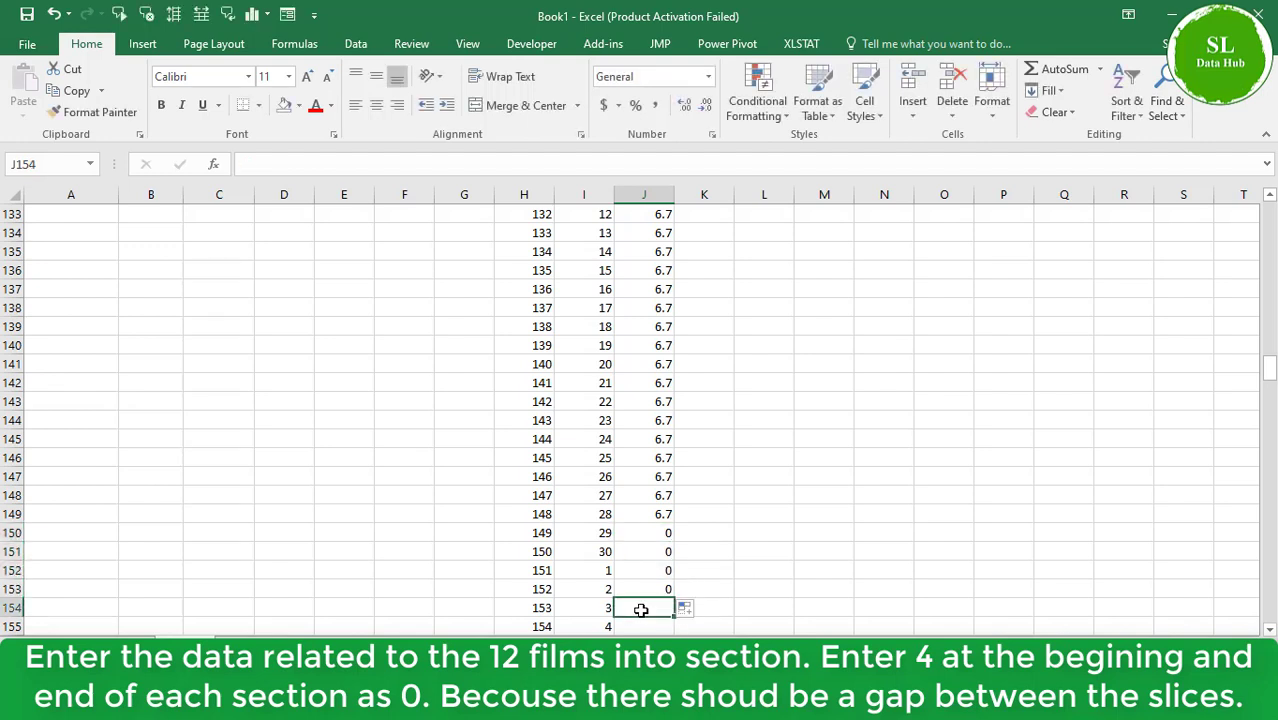
pyautogui.write('6.5')
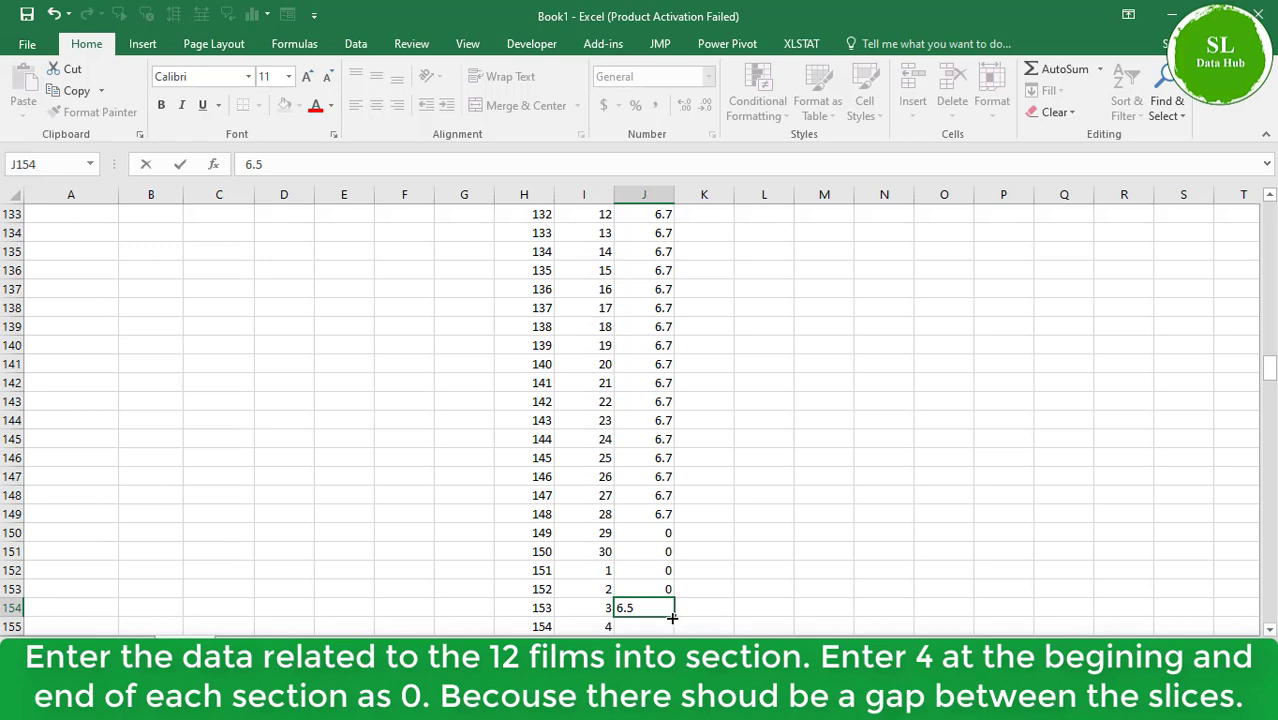
pyautogui.moveTo(672, 618); pyautogui.dragTo(686, 433)
pyautogui.click(666, 442)
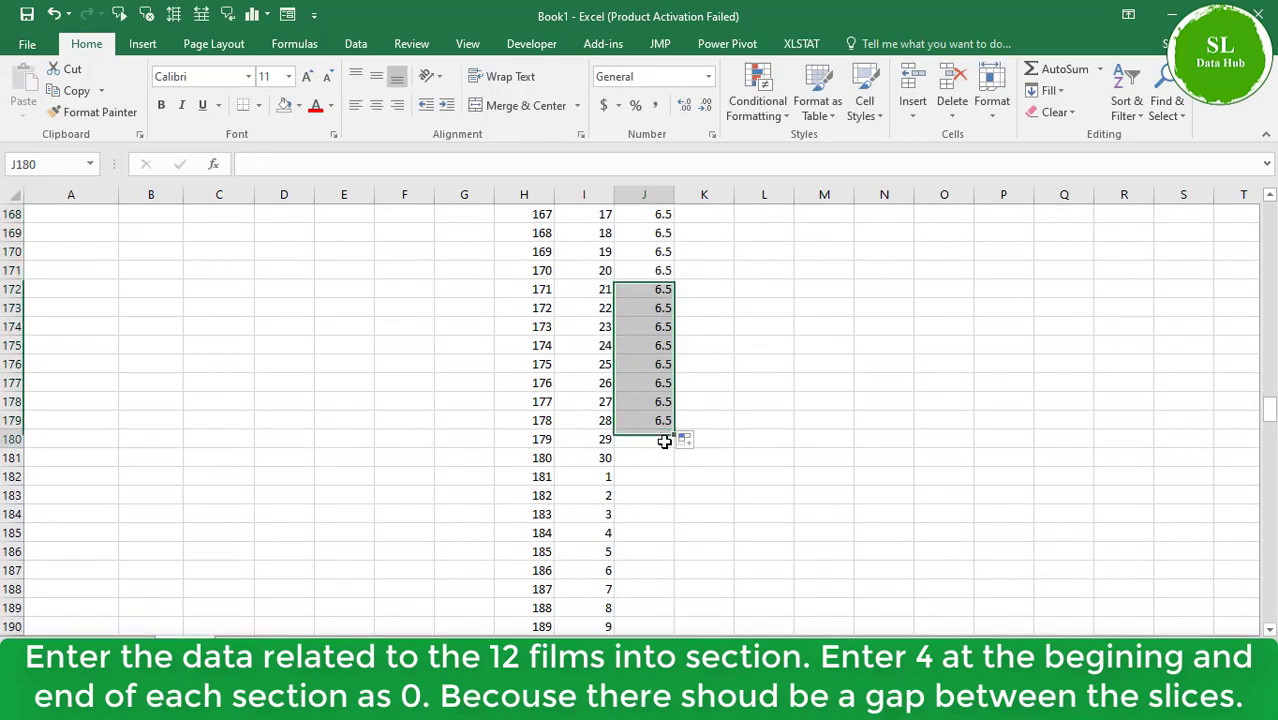
pyautogui.write('0')
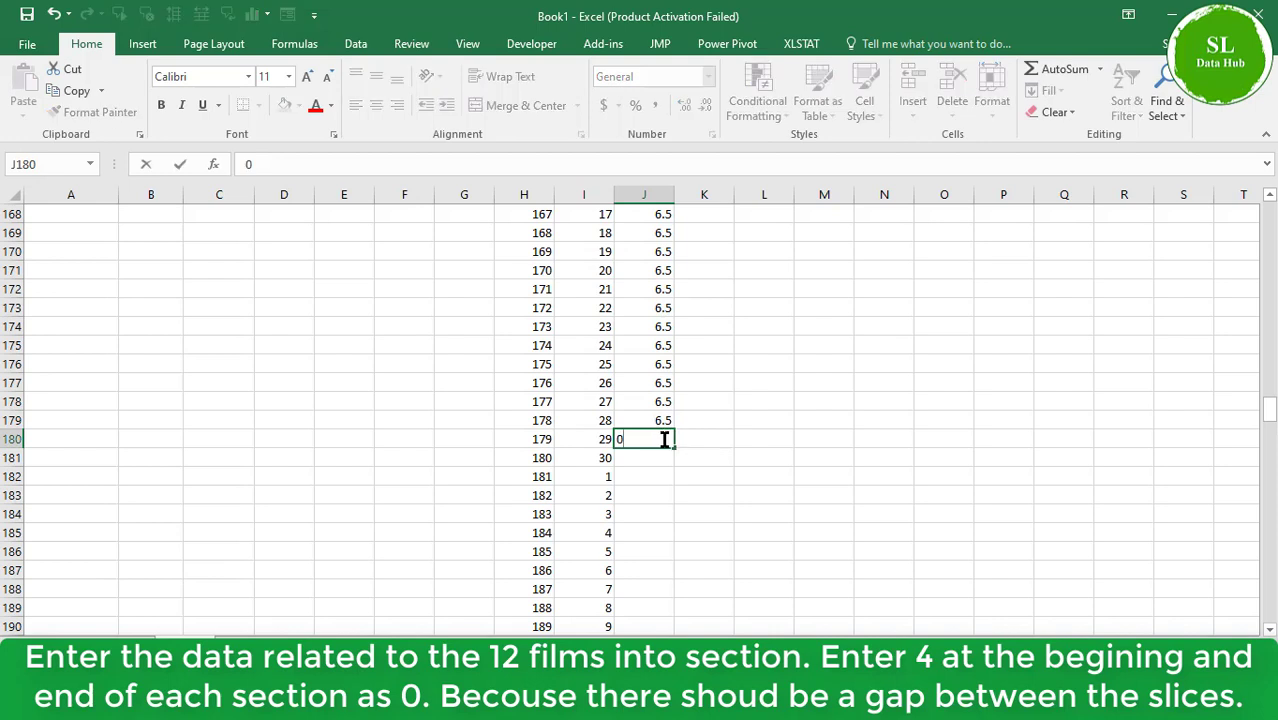
pyautogui.moveTo(675, 448); pyautogui.dragTo(671, 507)
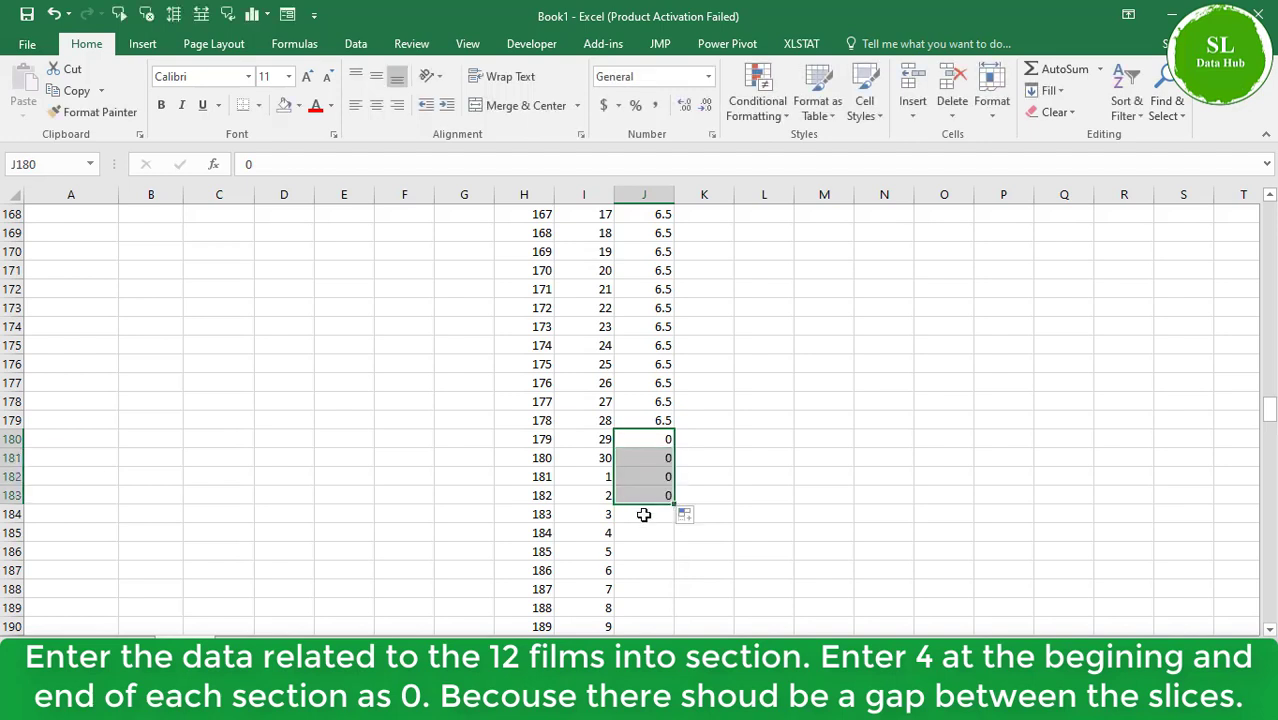
# Fill J184:J209 with the seventh film's rating of 5.9 and J210:J213 with 0 as the gap after its section
pyautogui.click(644, 514)
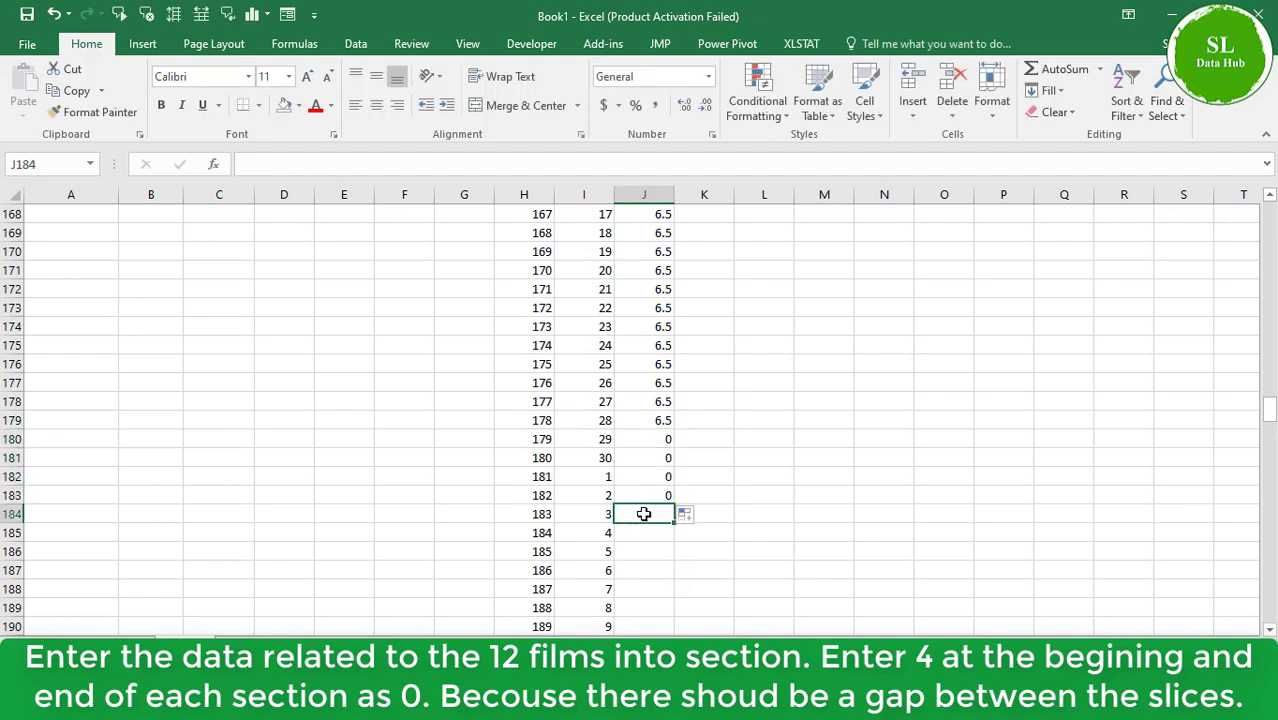
pyautogui.write('5.9')
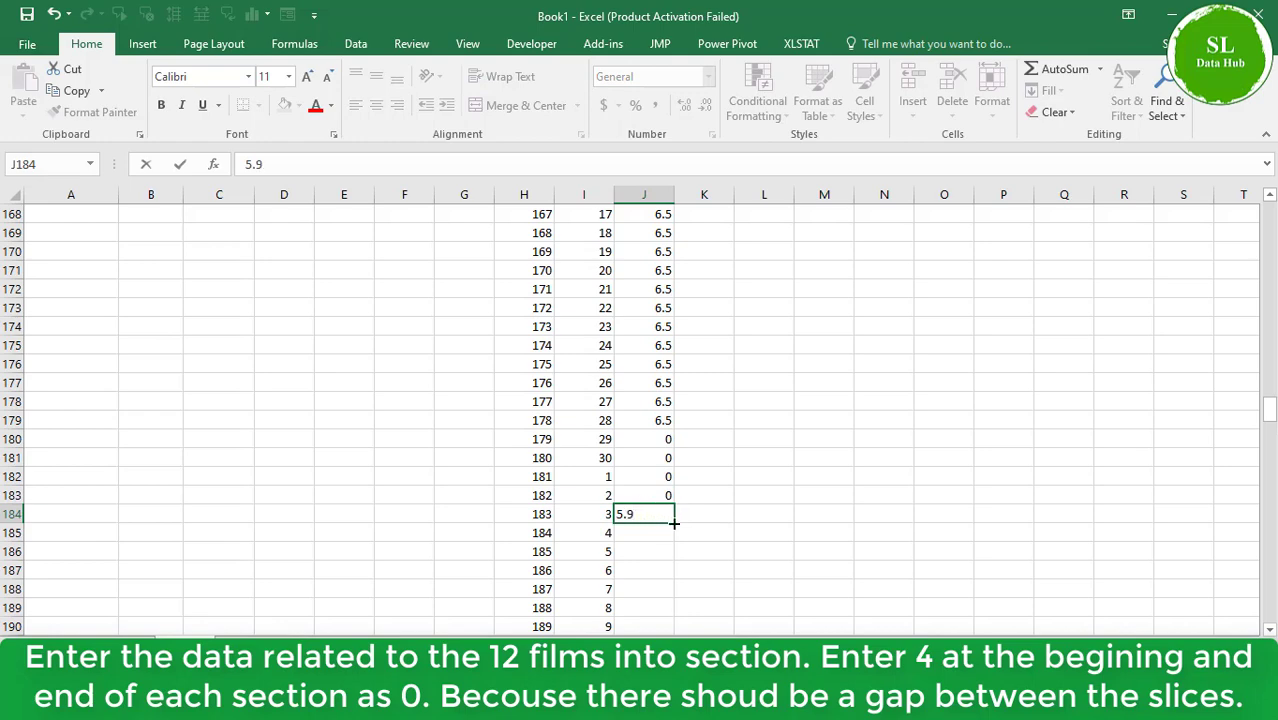
pyautogui.moveTo(674, 523); pyautogui.dragTo(662, 571)
pyautogui.click(656, 578)
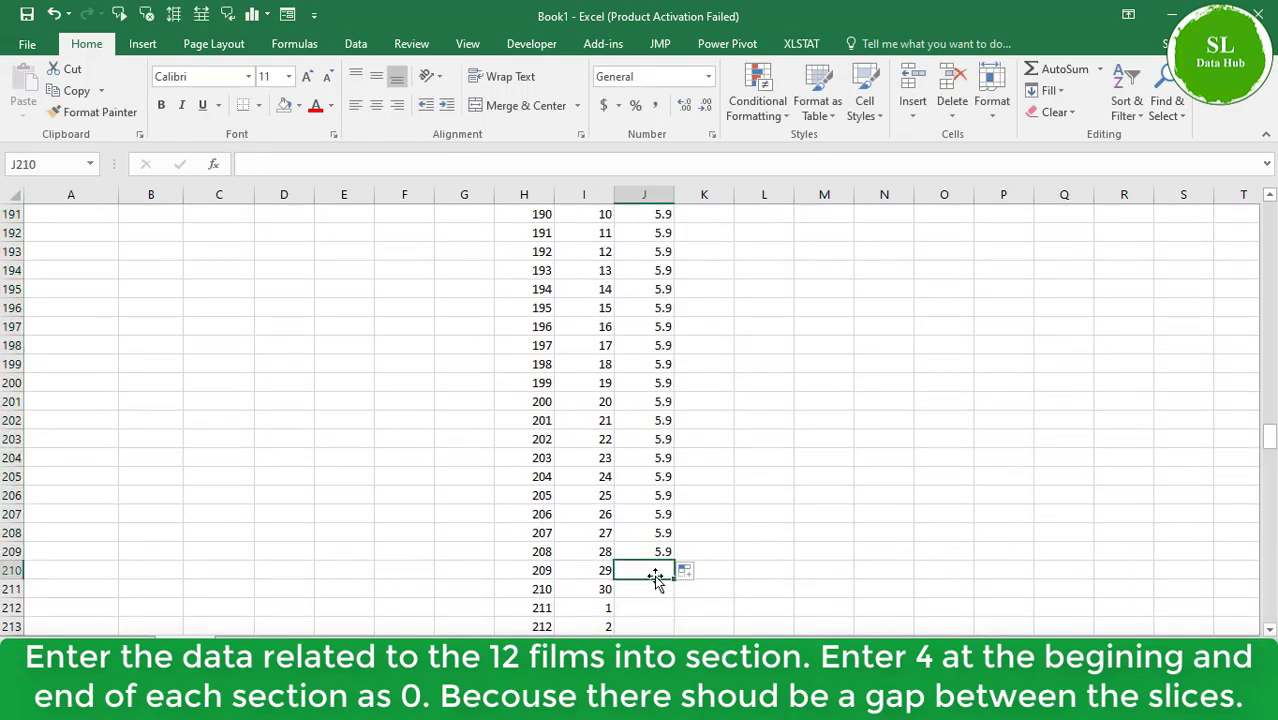
pyautogui.write('0')
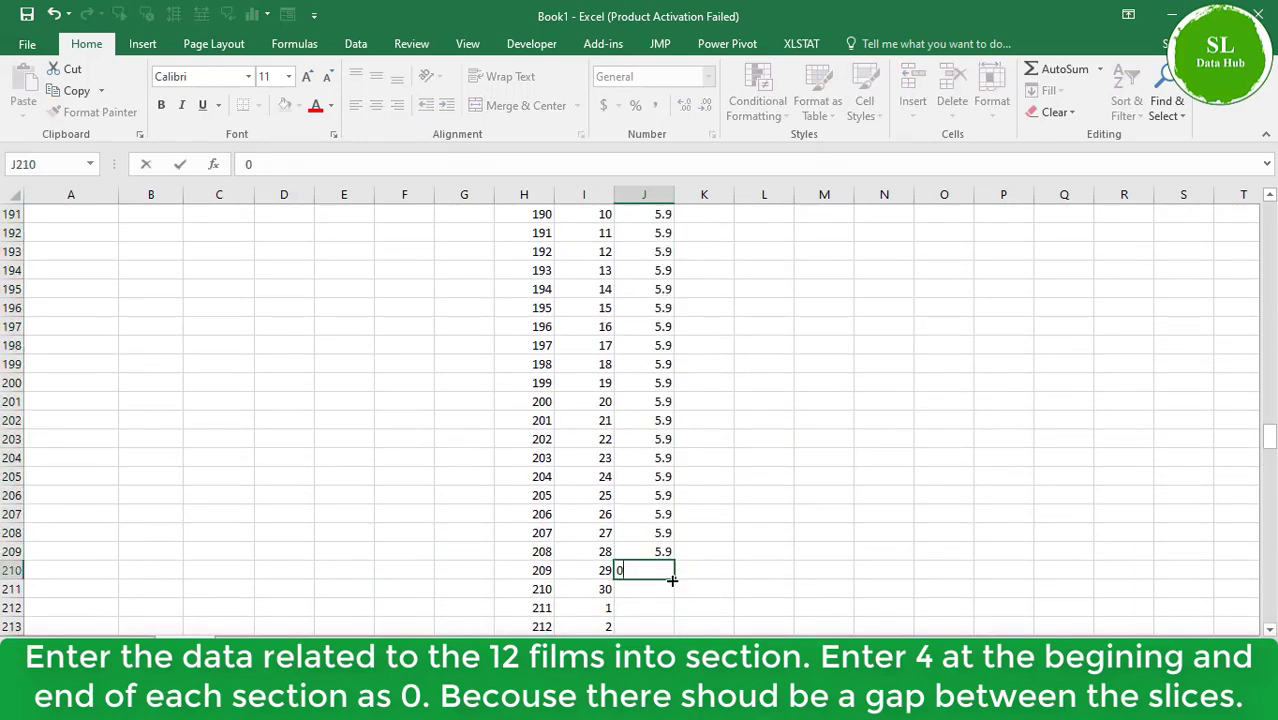
pyautogui.moveTo(672, 580)
pyautogui.mouseDown()
pyautogui.moveTo(668, 614)
pyautogui.moveTo(653, 571)
pyautogui.mouseUp()
# Fill J214:J239 with the eighth film's rating of 4.3 and J240:J243 with 0 as the gap after its section
pyautogui.click(657, 573)
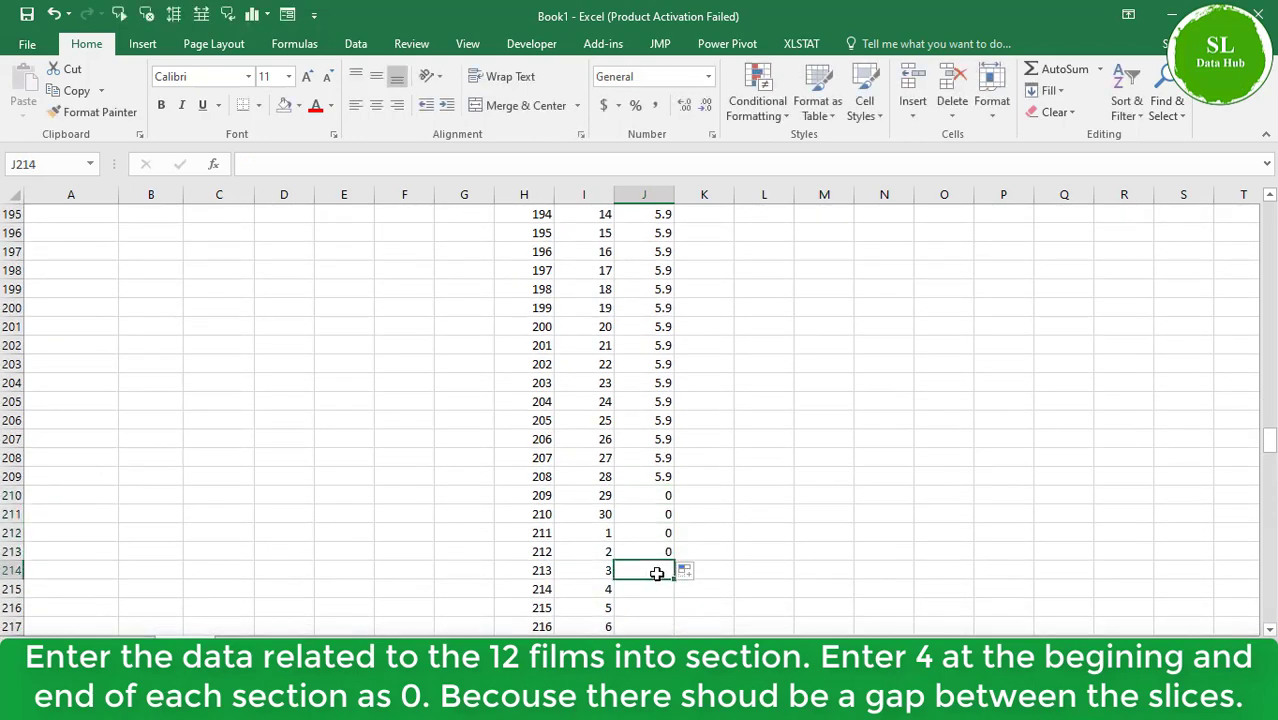
pyautogui.write('4.')
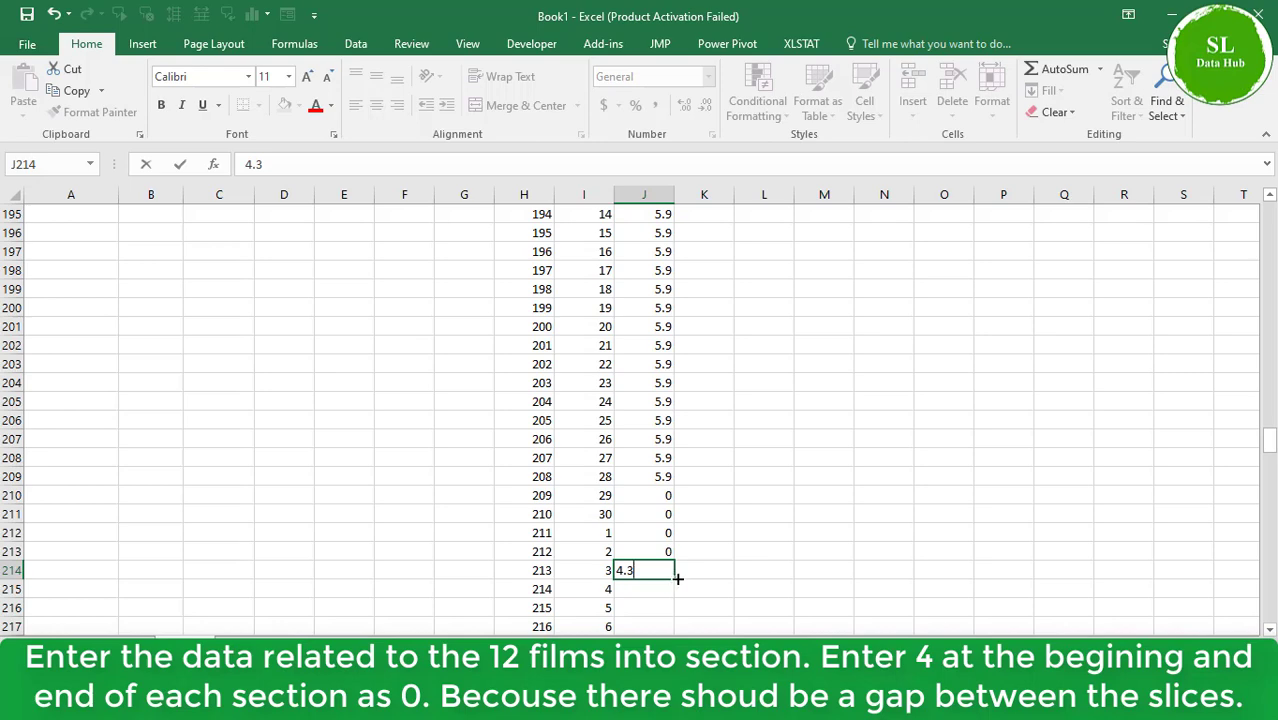
pyautogui.write('3')
pyautogui.moveTo(677, 578)
pyautogui.mouseDown()
pyautogui.moveTo(672, 632)
pyautogui.moveTo(668, 562)
pyautogui.mouseUp()
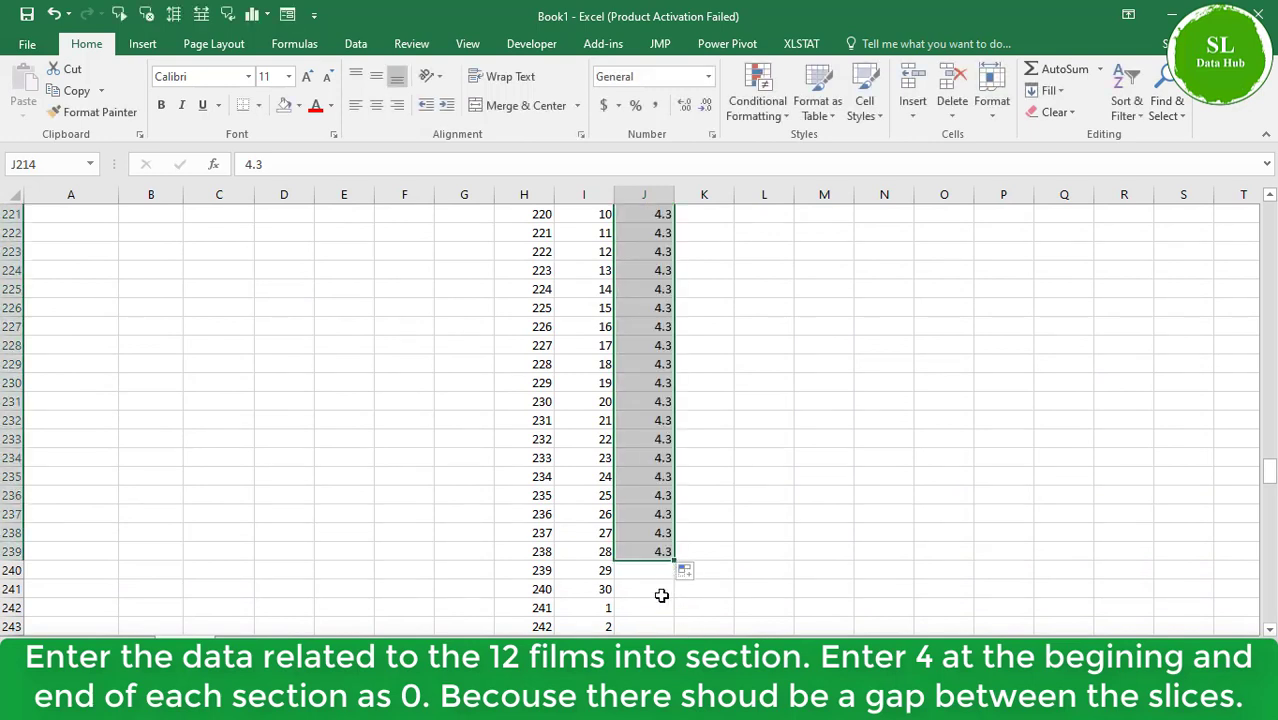
pyautogui.click(657, 572)
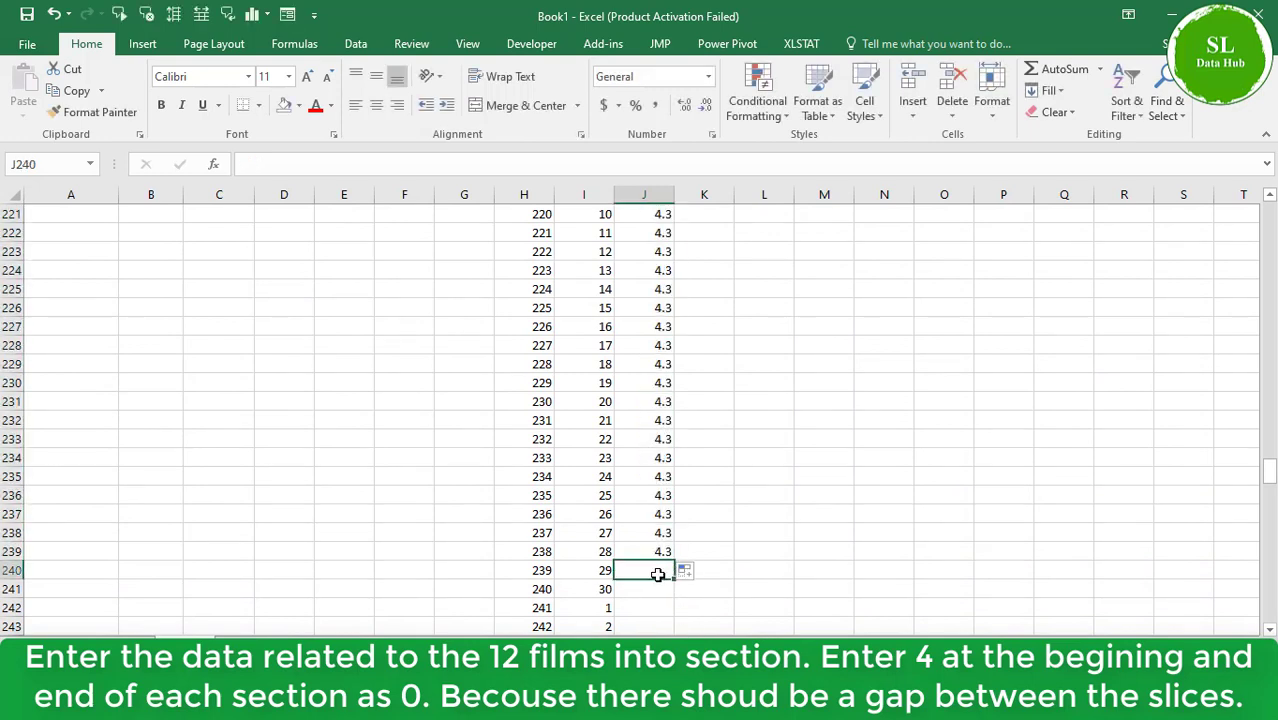
pyautogui.write('0')
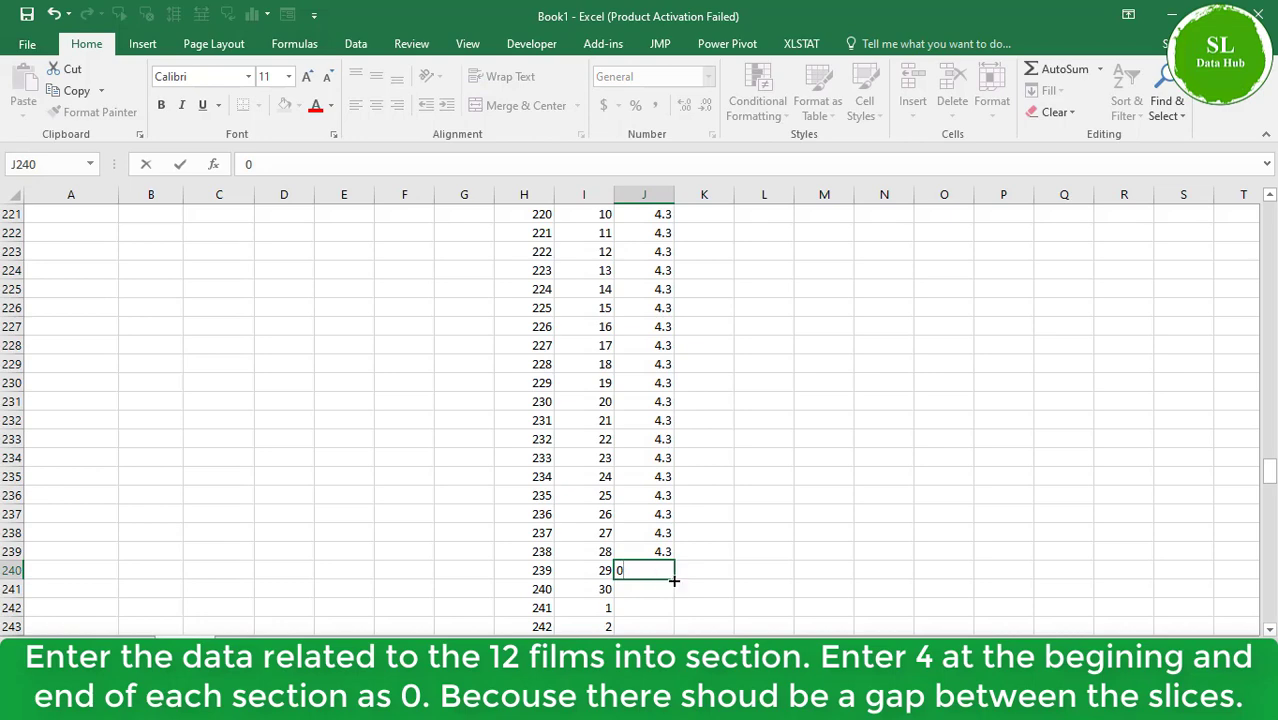
pyautogui.moveTo(674, 580)
pyautogui.mouseDown()
pyautogui.moveTo(664, 620)
pyautogui.moveTo(676, 626)
pyautogui.moveTo(662, 560)
pyautogui.mouseUp()
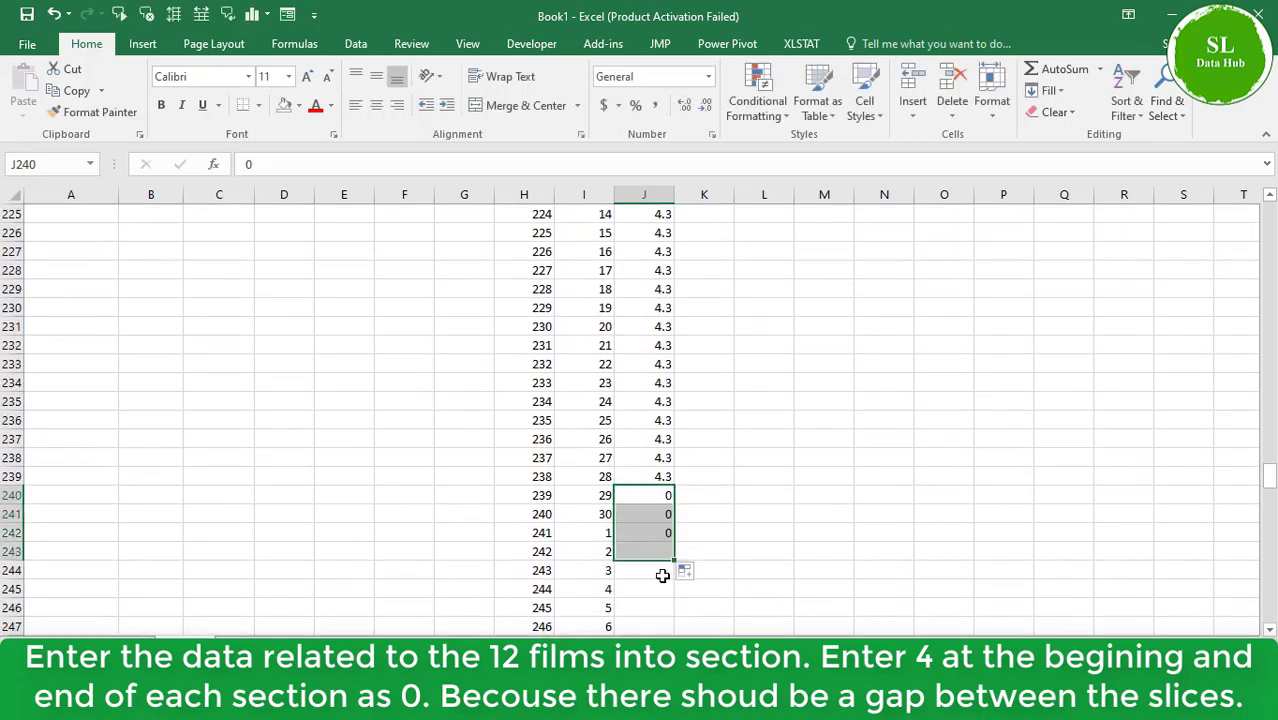
# Fill J244:J269 with the ninth film's rating of 3.7 and J270:J273 with 0 as the gap after its section
pyautogui.click(653, 578)
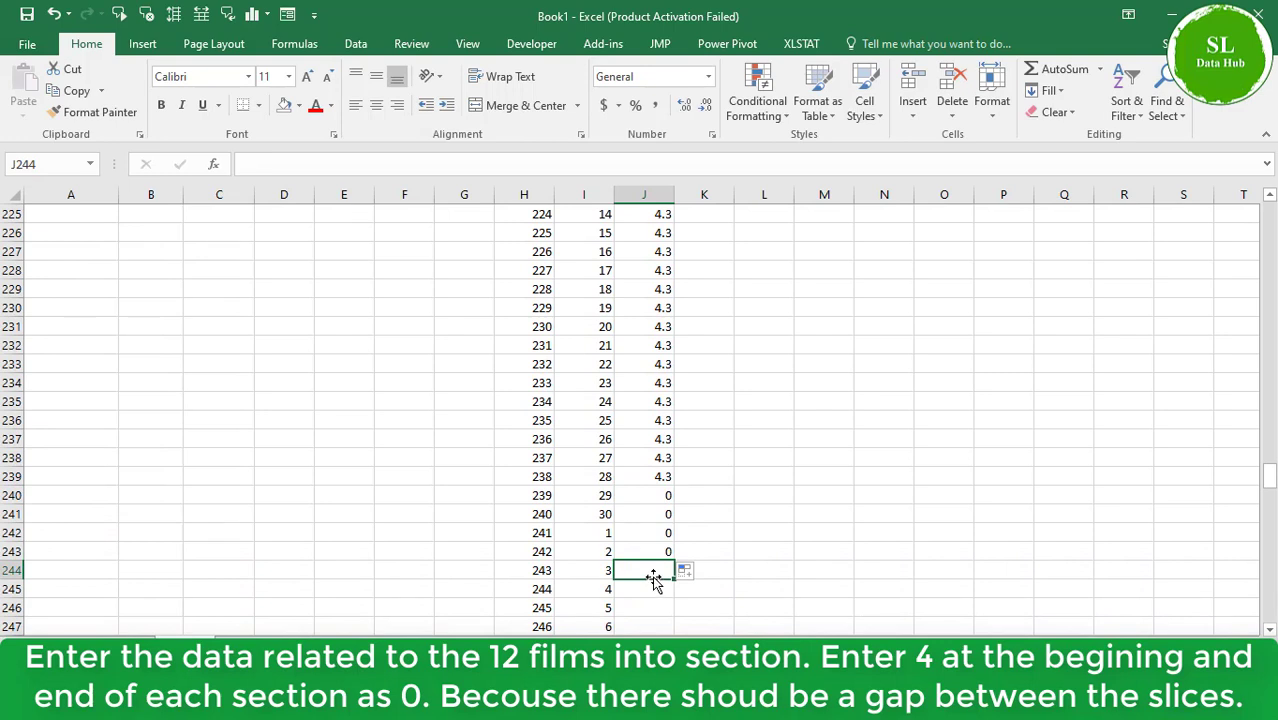
pyautogui.write('3.7')
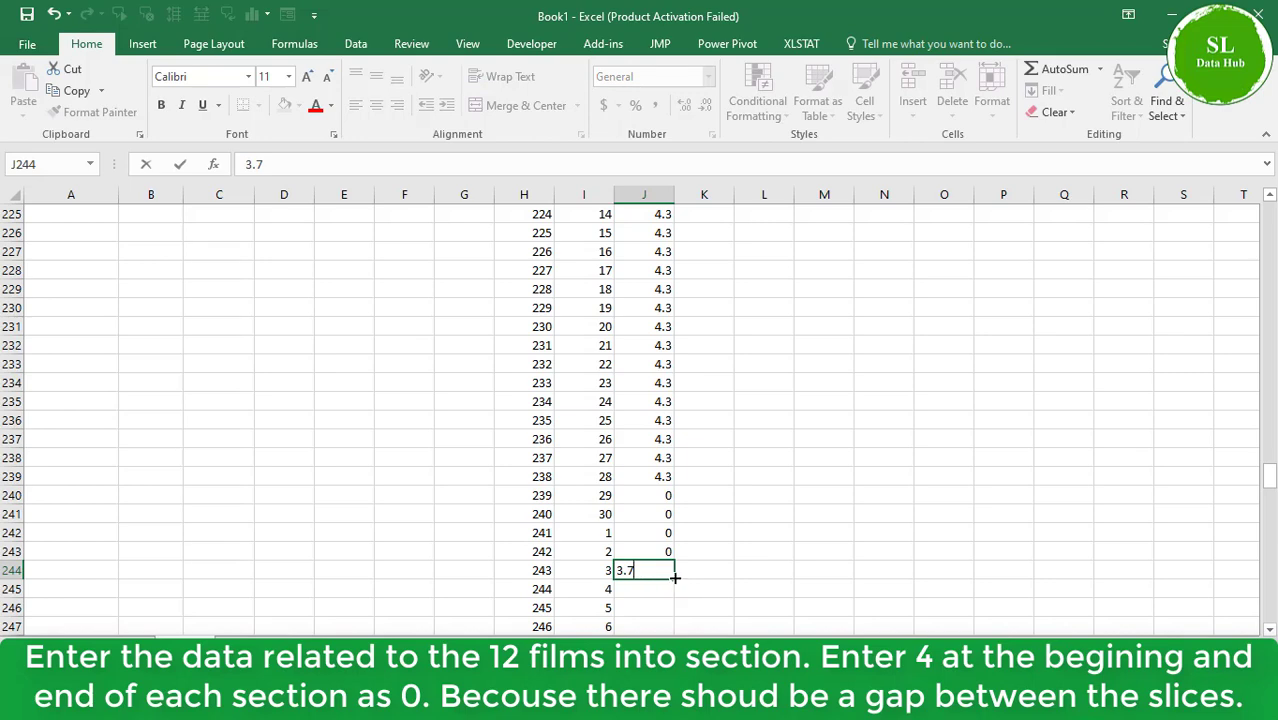
pyautogui.hotkey('ctrl', 'Return')
pyautogui.moveTo(667, 589); pyautogui.dragTo(630, 437)
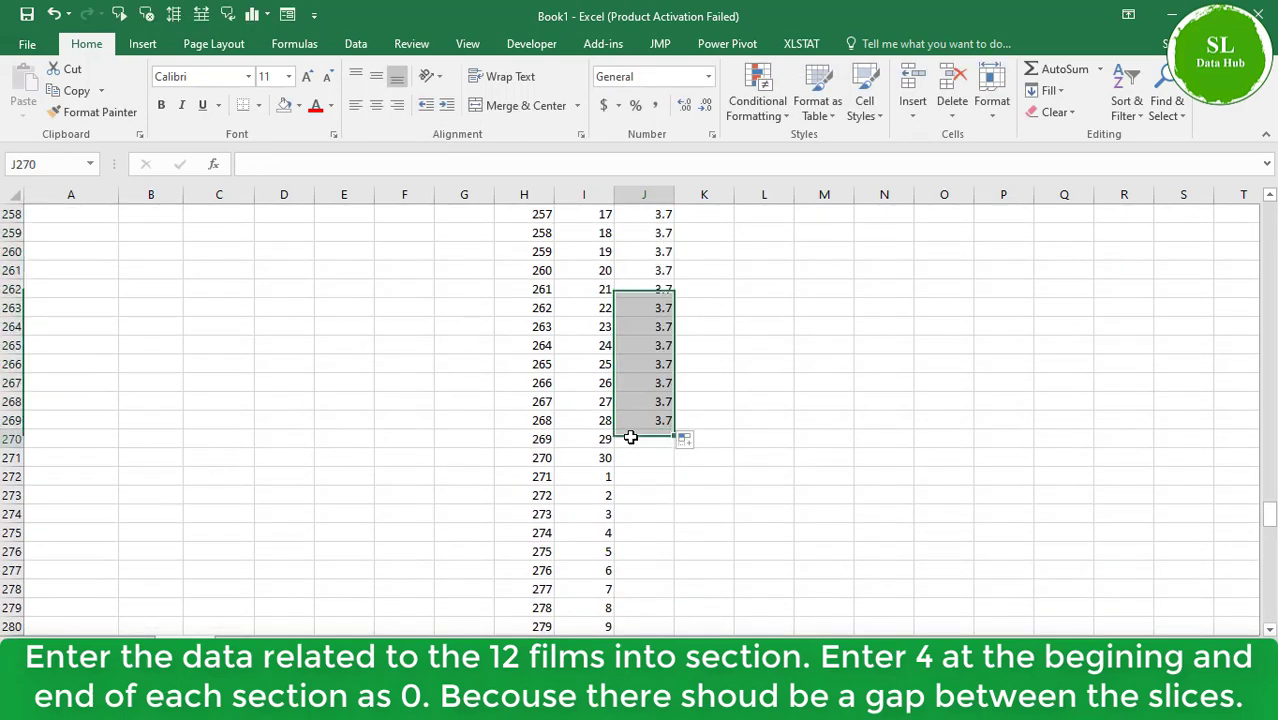
pyautogui.click(630, 437)
pyautogui.write('0')
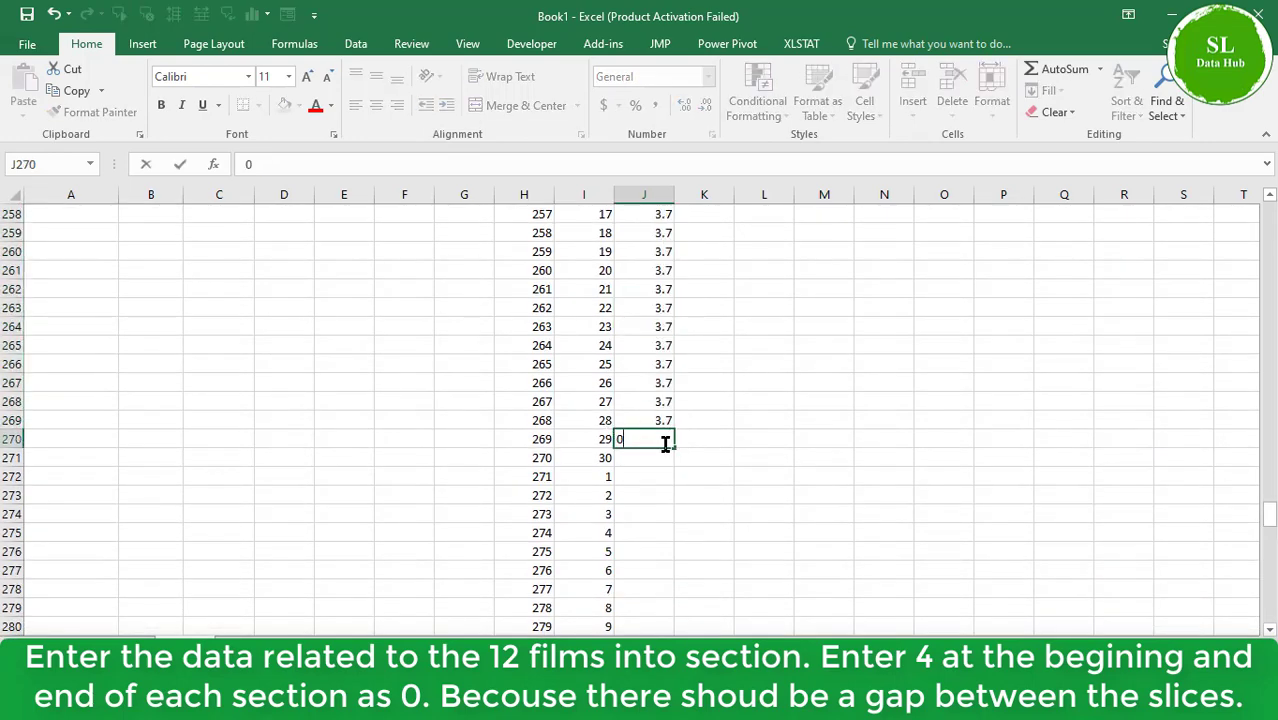
pyautogui.moveTo(672, 448); pyautogui.dragTo(661, 506)
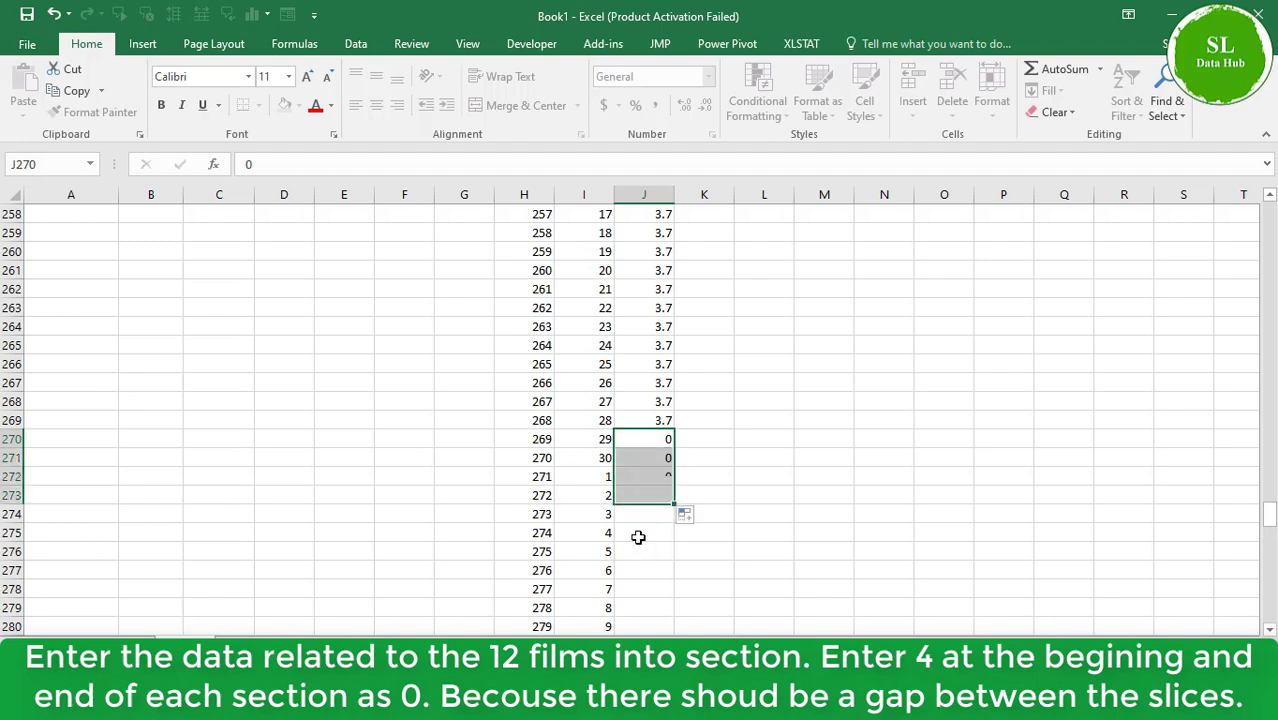
pyautogui.click(647, 513)
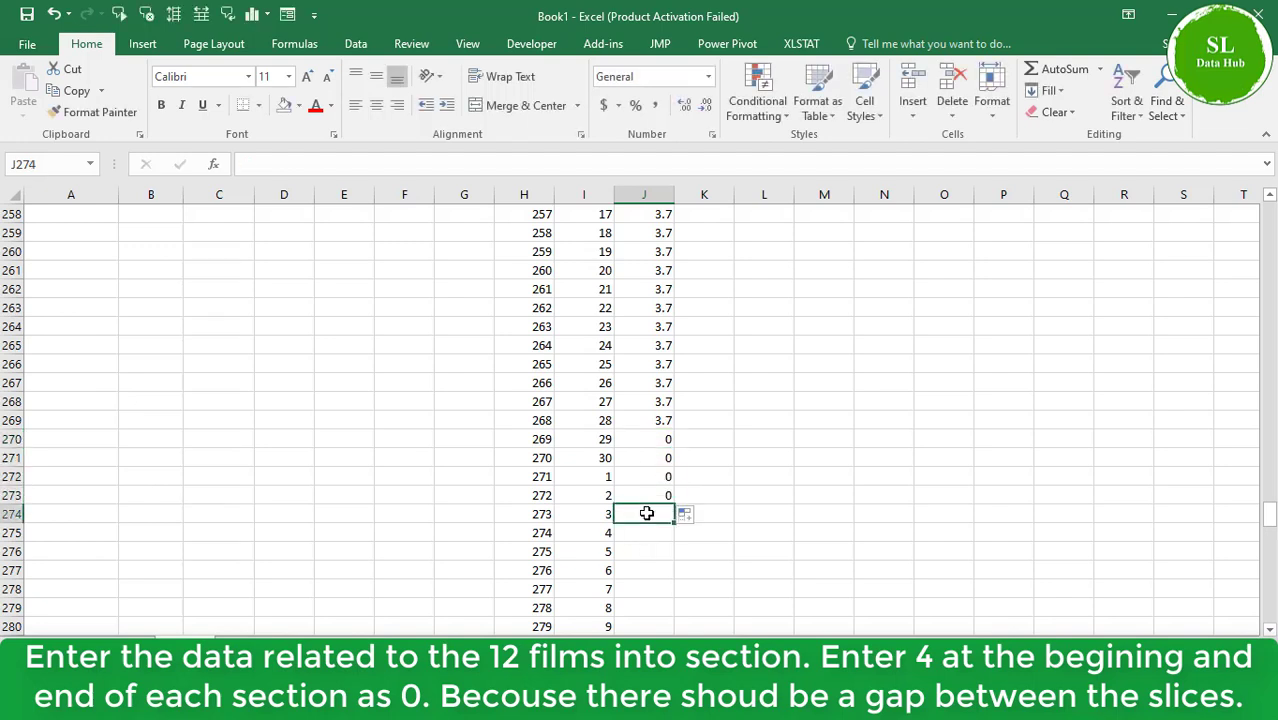
pyautogui.write('3.')
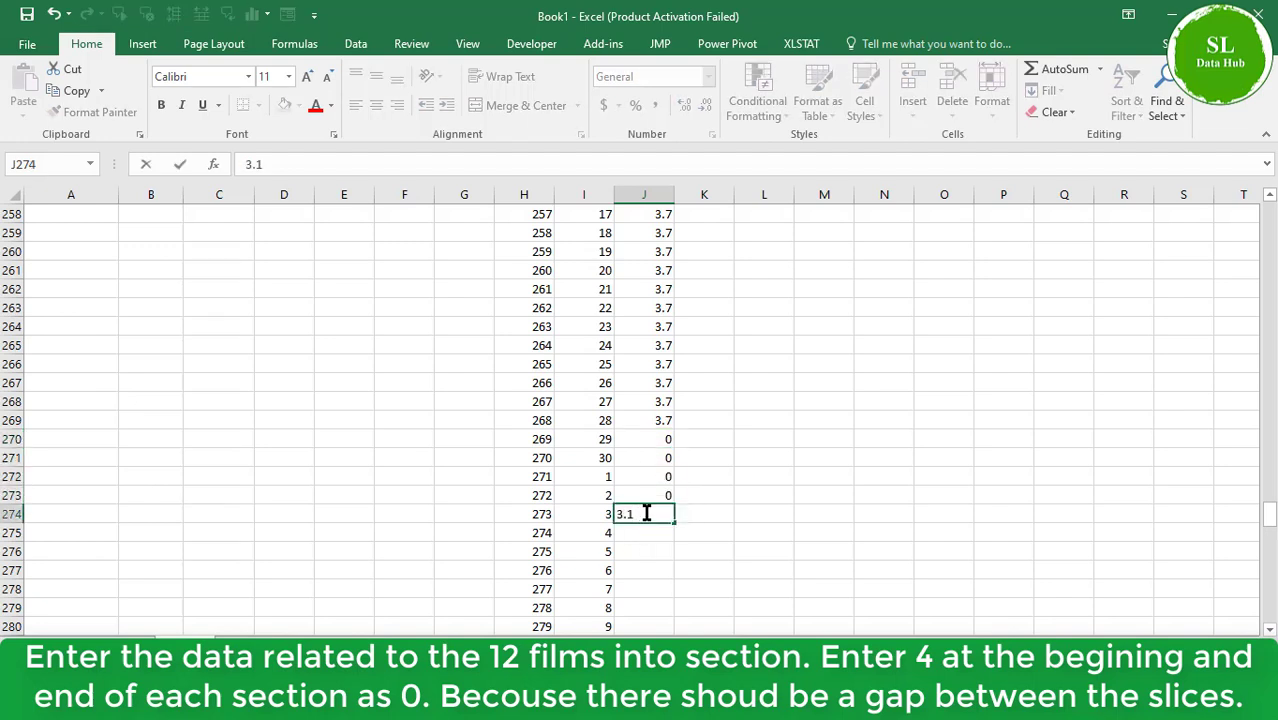
pyautogui.write('1')
pyautogui.press('Escape')
pyautogui.scroll(-2, 665, 470)
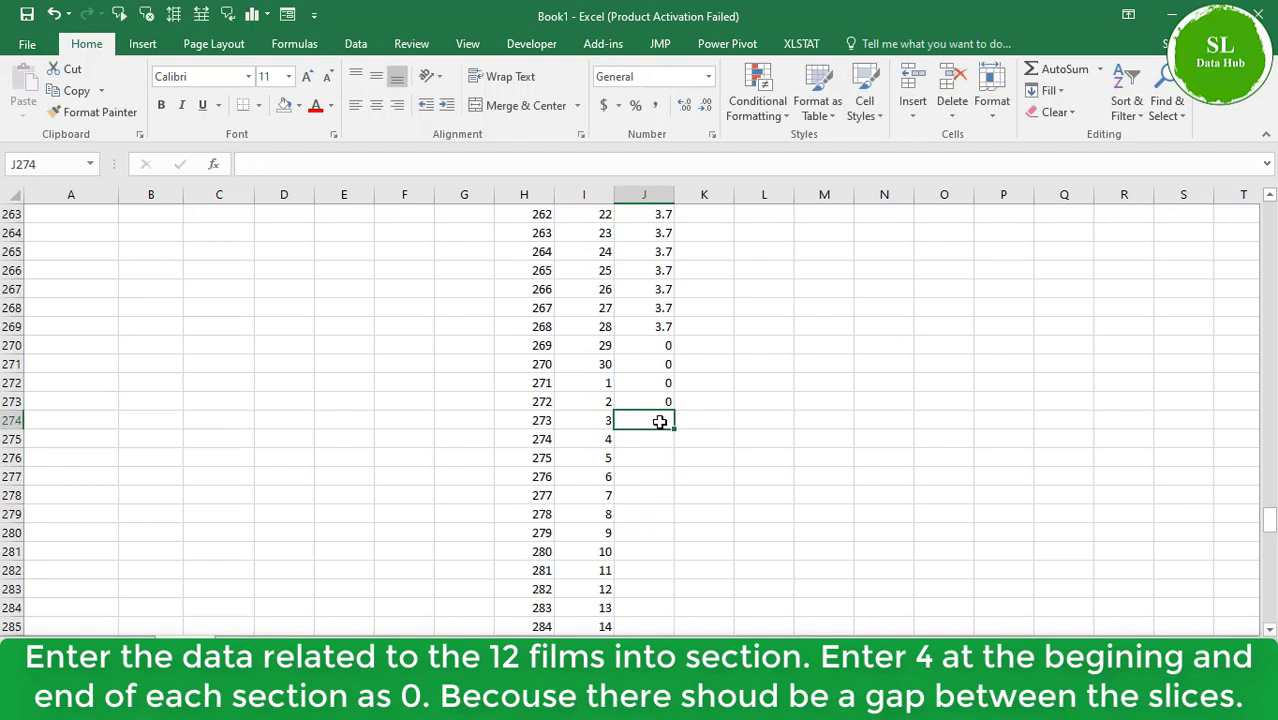
# Fill J274:J299 with the tenth film's rating of 3.1 and J300:J303 with 0 as the gap after its section
pyautogui.write('3.1')
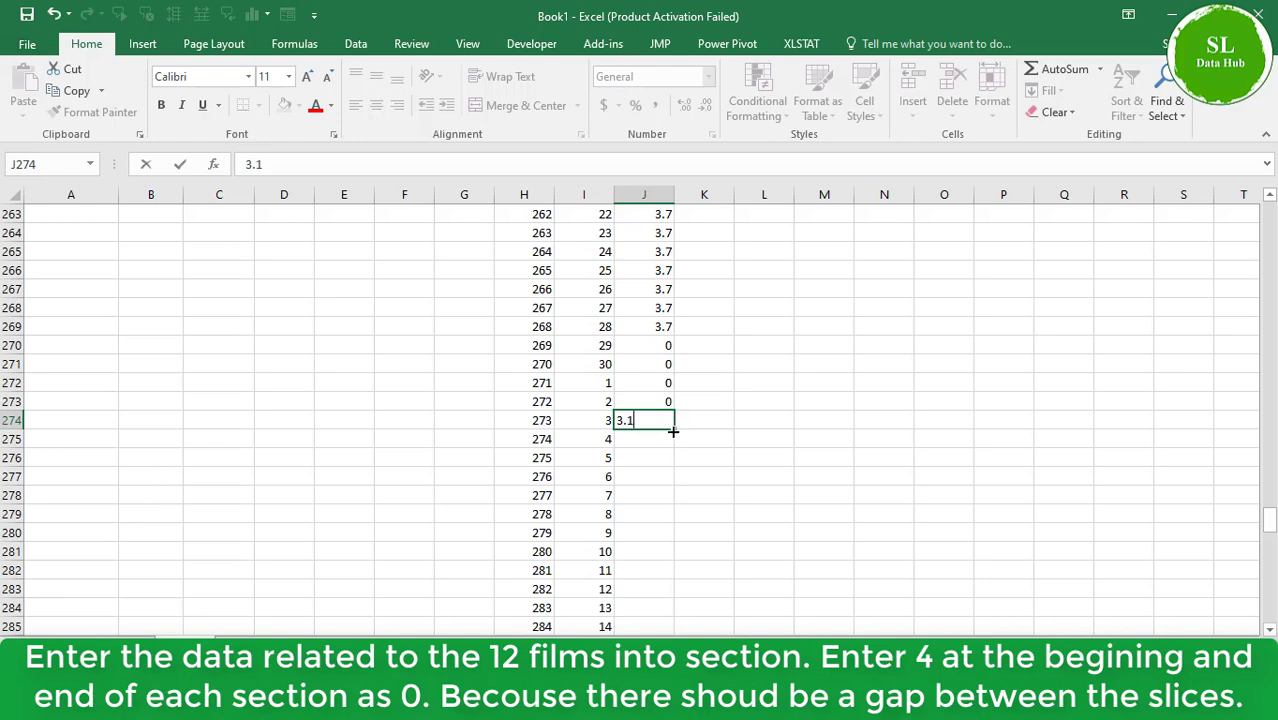
pyautogui.moveTo(673, 431); pyautogui.dragTo(648, 560)
pyautogui.click(640, 574)
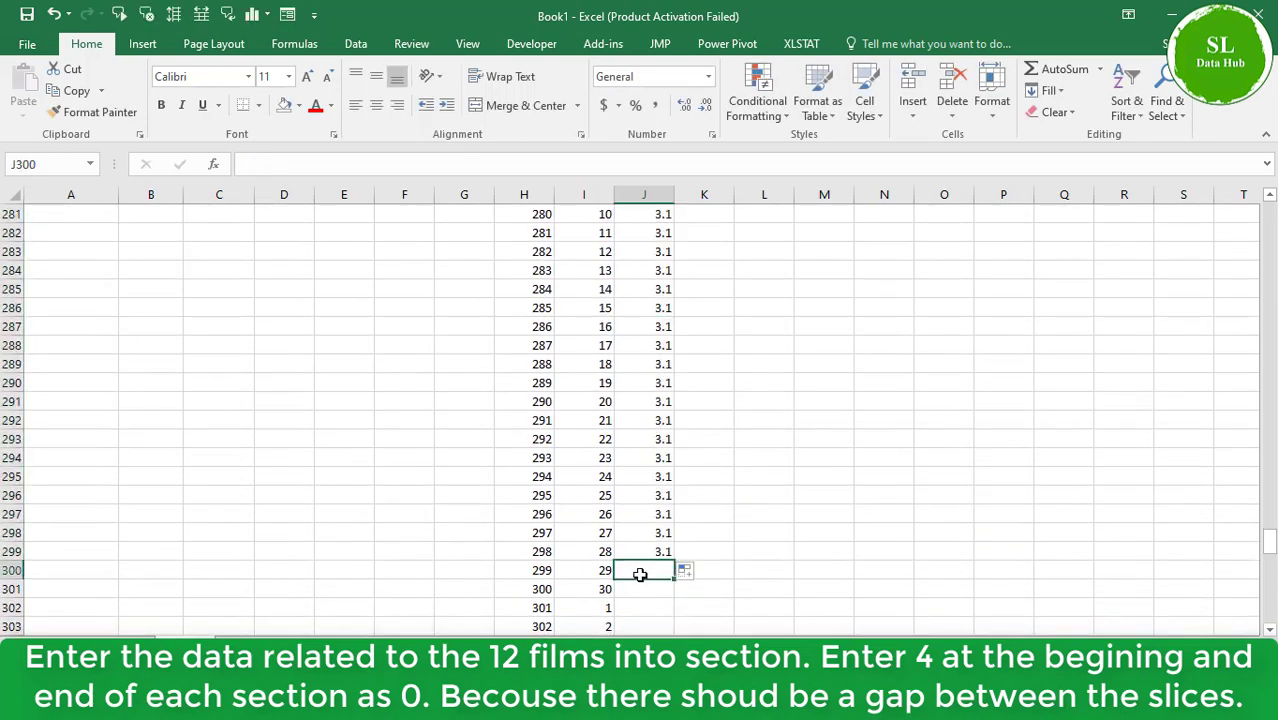
pyautogui.write('0')
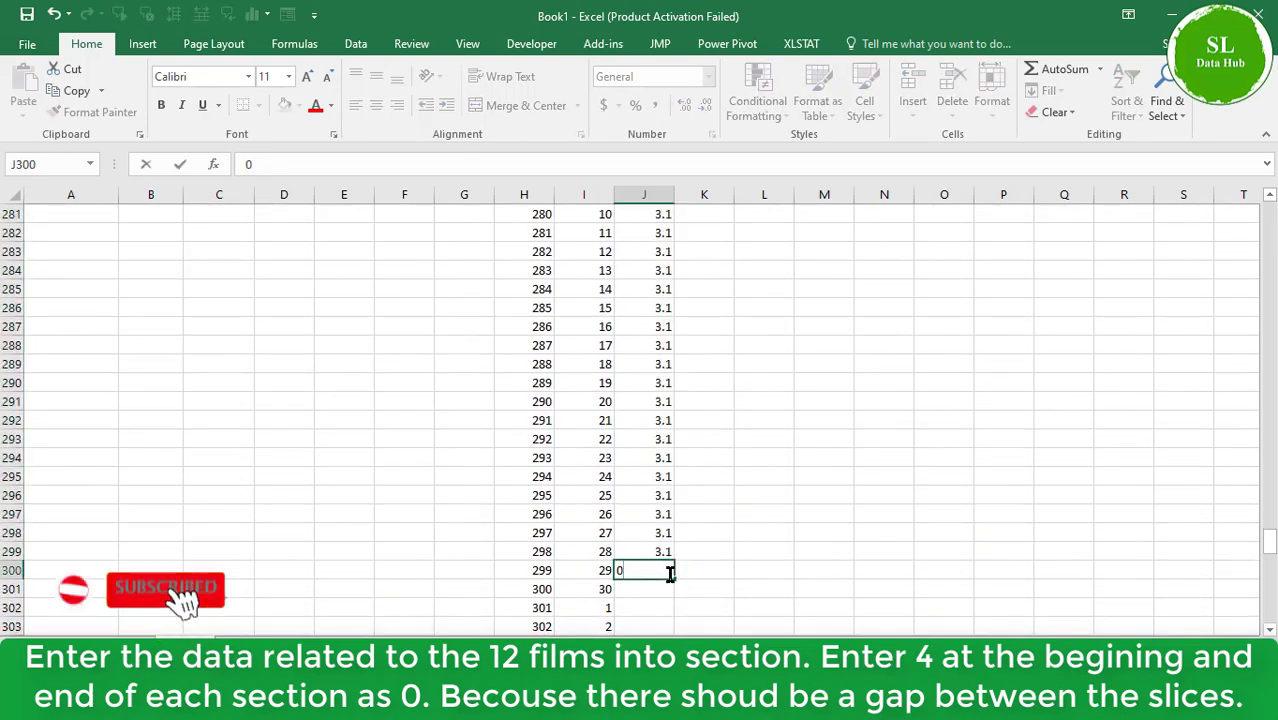
pyautogui.moveTo(673, 579); pyautogui.dragTo(663, 546)
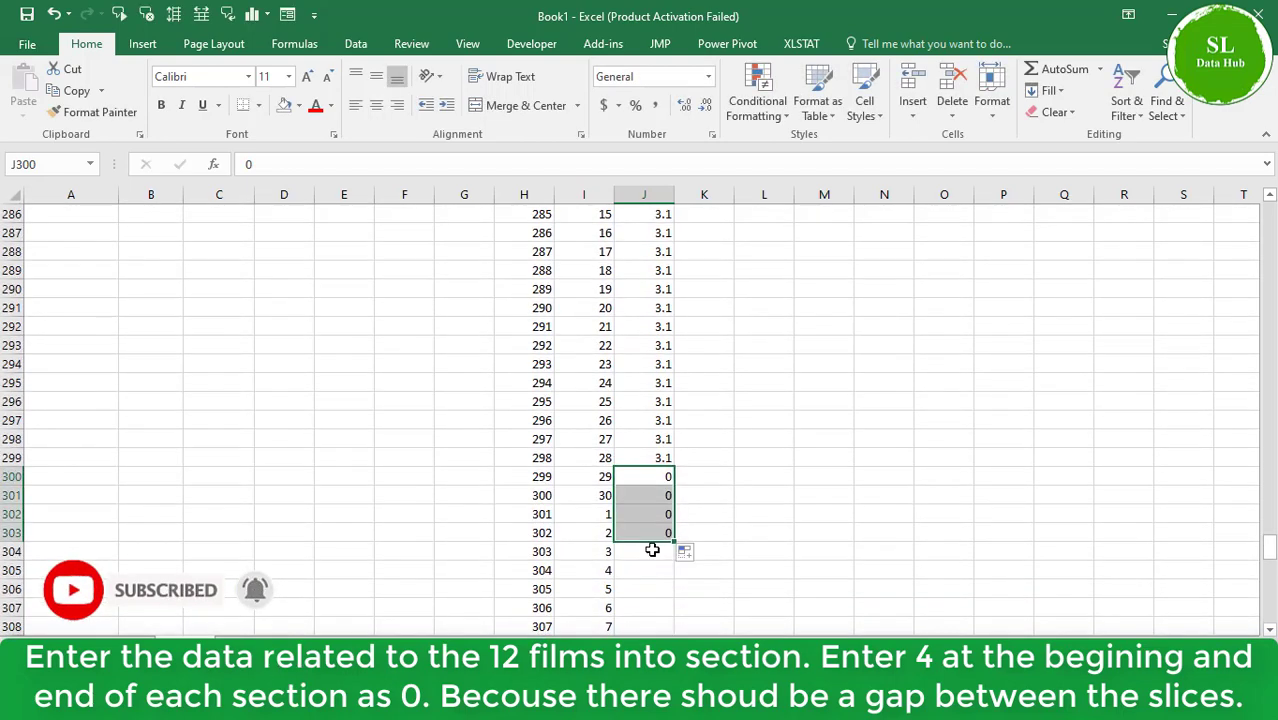
# Fill J304:J329 with the eleventh film's rating of 2.5 and J330:J333 with 0 as the gap after its section
pyautogui.click(652, 550)
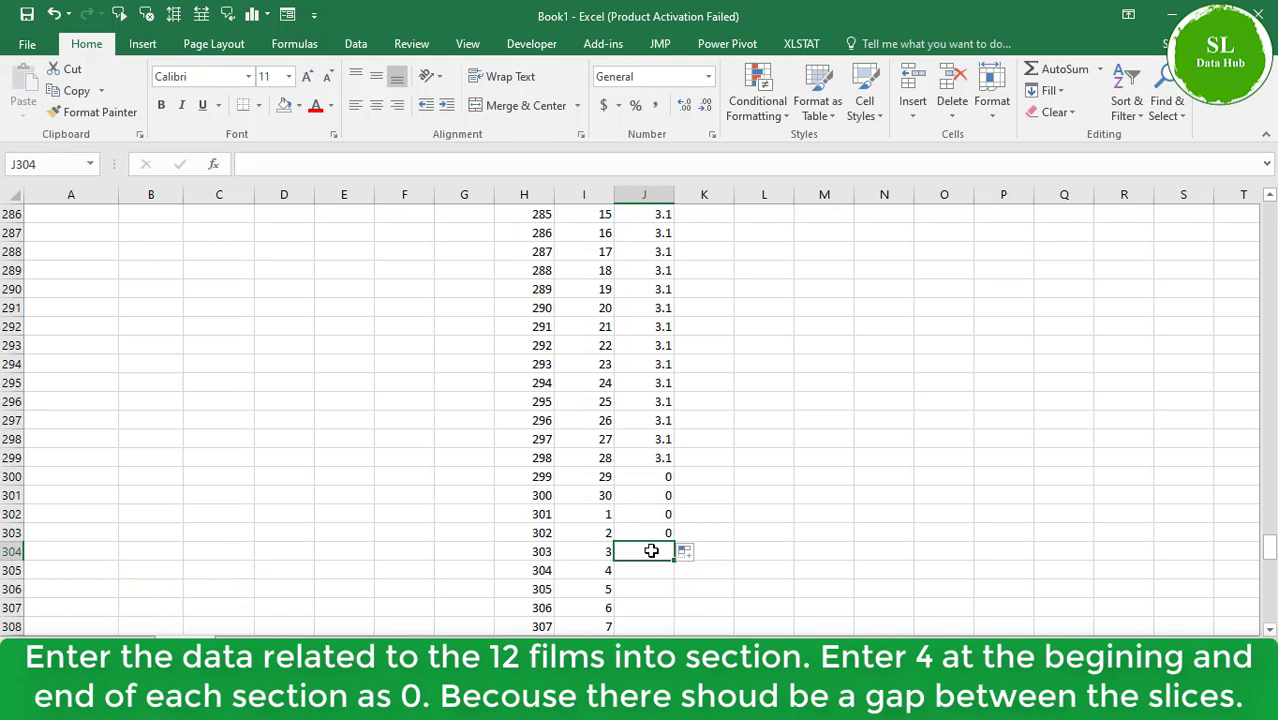
pyautogui.write('2.5')
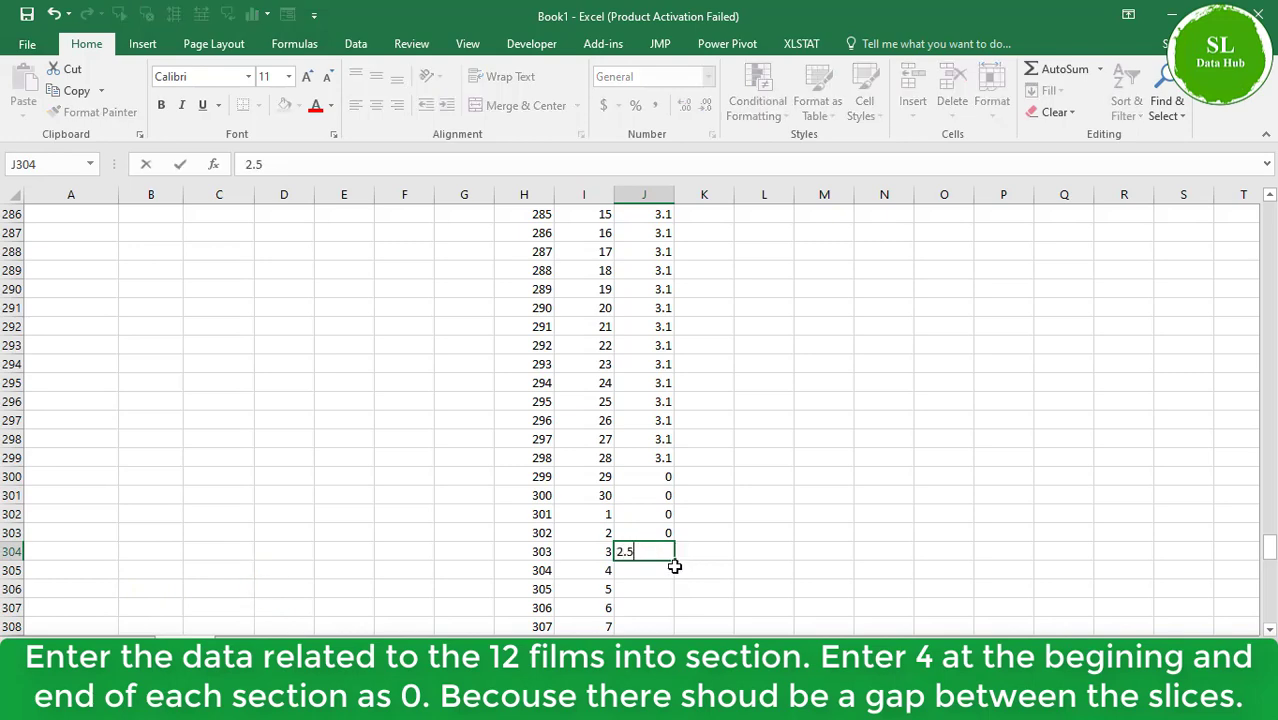
pyautogui.moveTo(672, 562)
pyautogui.mouseDown()
pyautogui.moveTo(674, 642)
pyautogui.moveTo(663, 520)
pyautogui.moveTo(663, 541)
pyautogui.mouseUp()
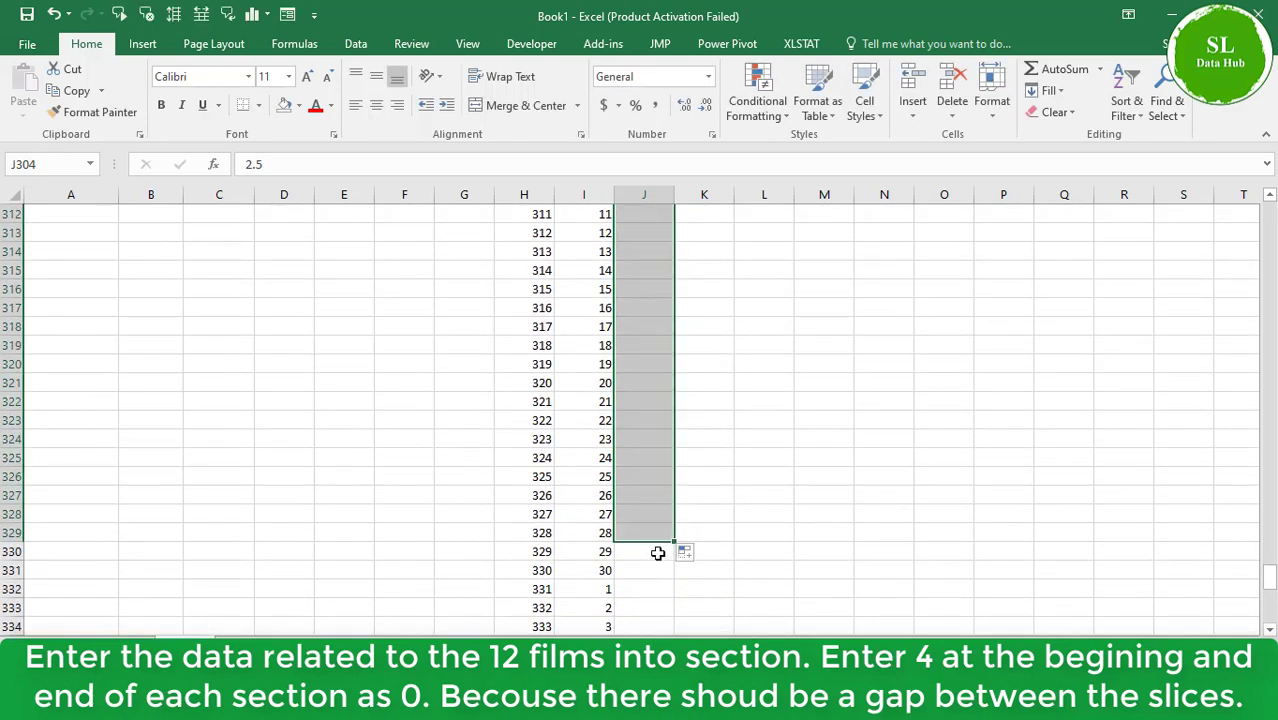
pyautogui.click(655, 554)
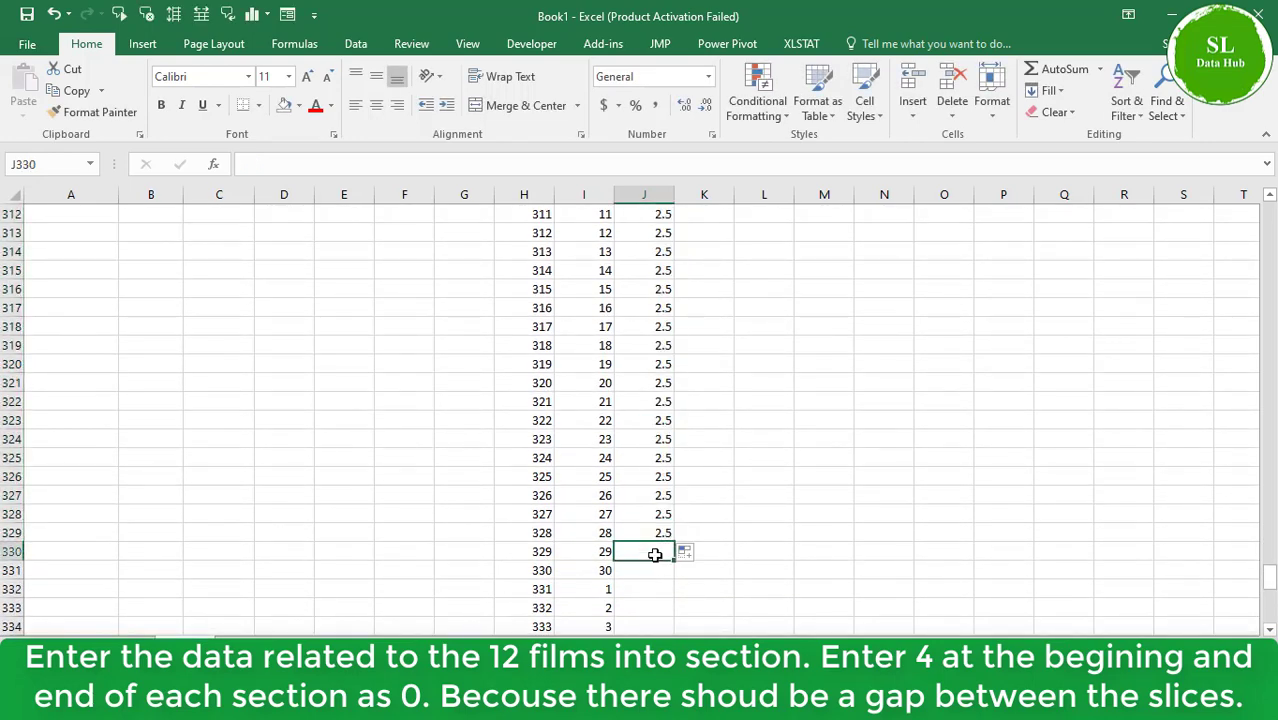
pyautogui.write('0')
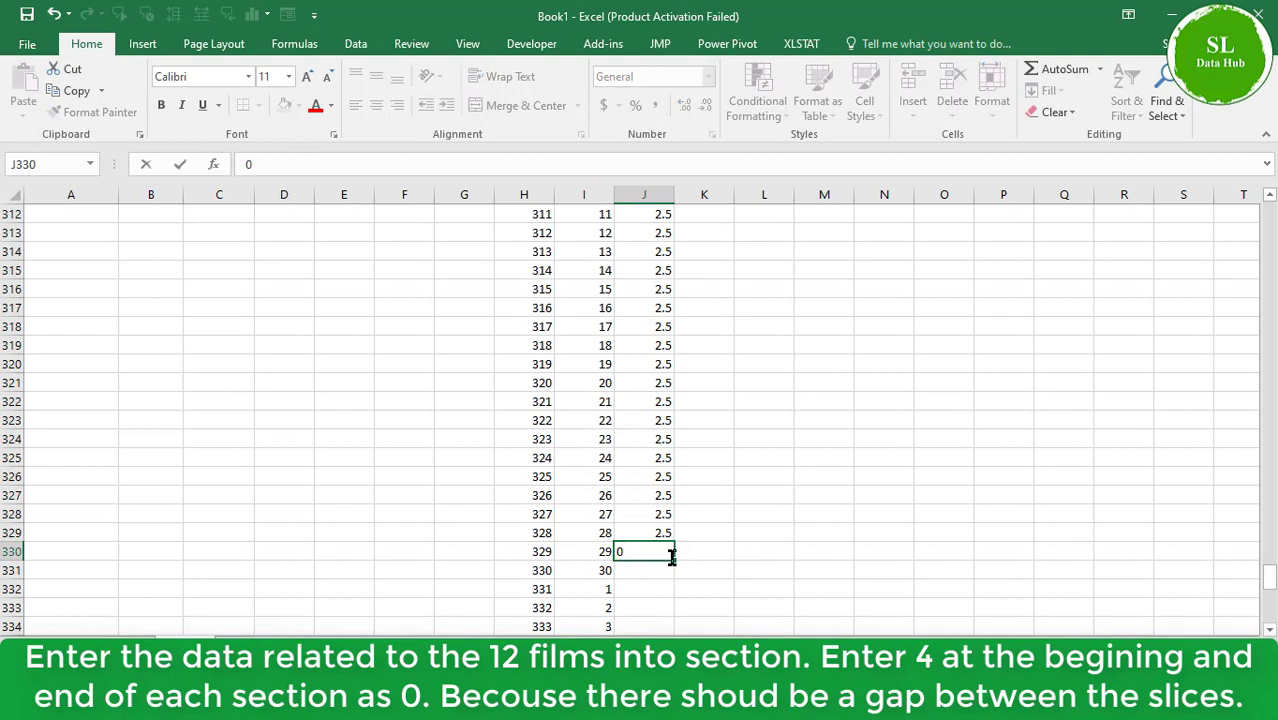
pyautogui.moveTo(673, 562); pyautogui.dragTo(665, 612)
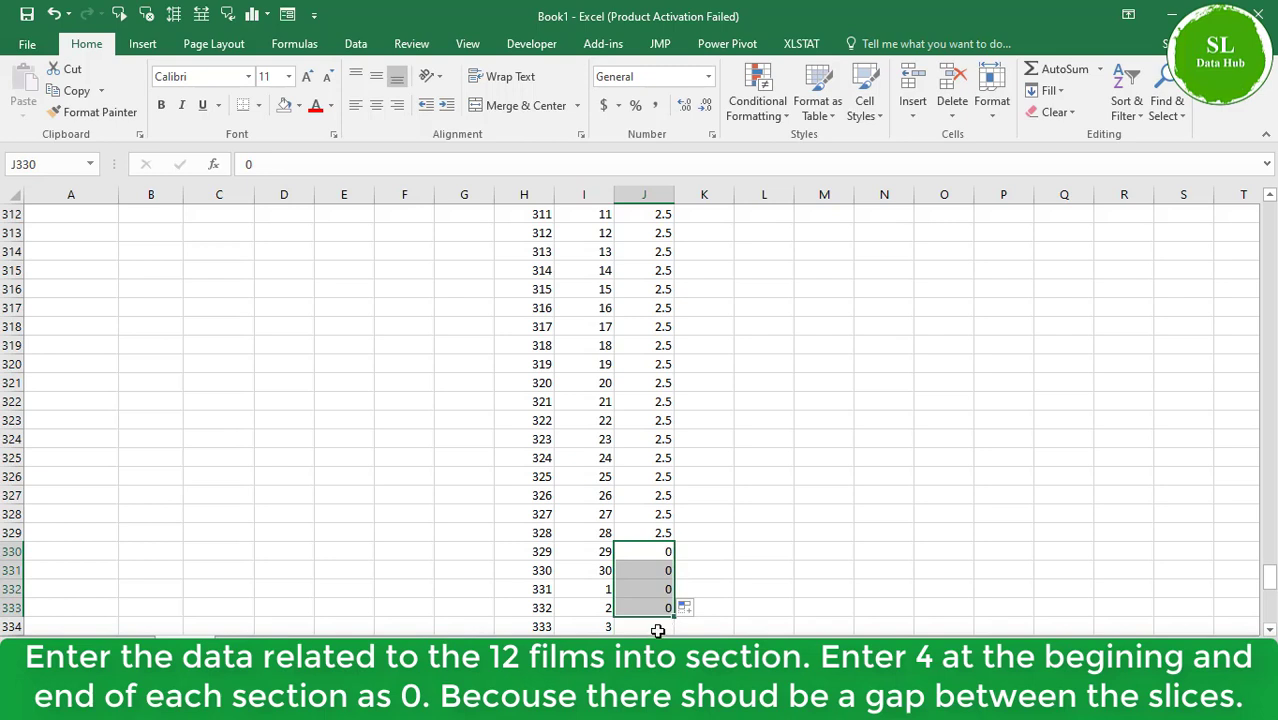
# Fill J334:J359 with the twelfth film's rating of 2.2 and enter 0 in J360 and J361 as the closing gap
pyautogui.click(658, 628)
pyautogui.write('2')
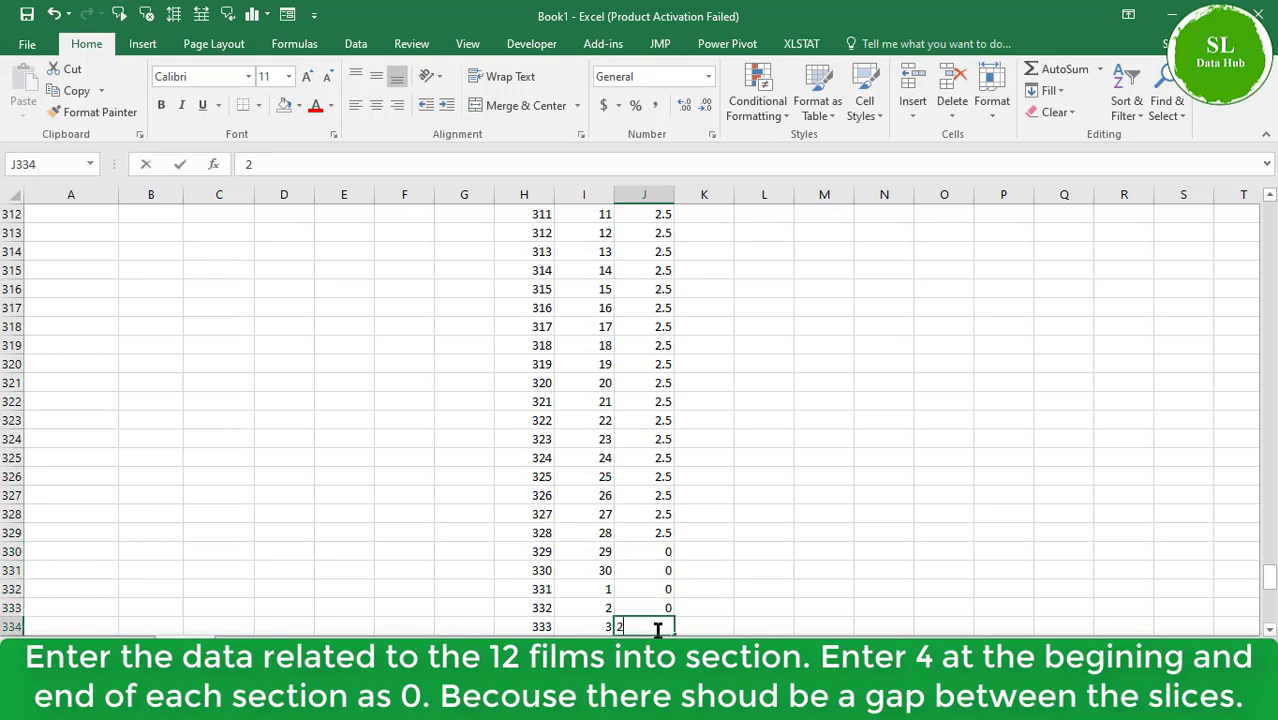
pyautogui.write('.2')
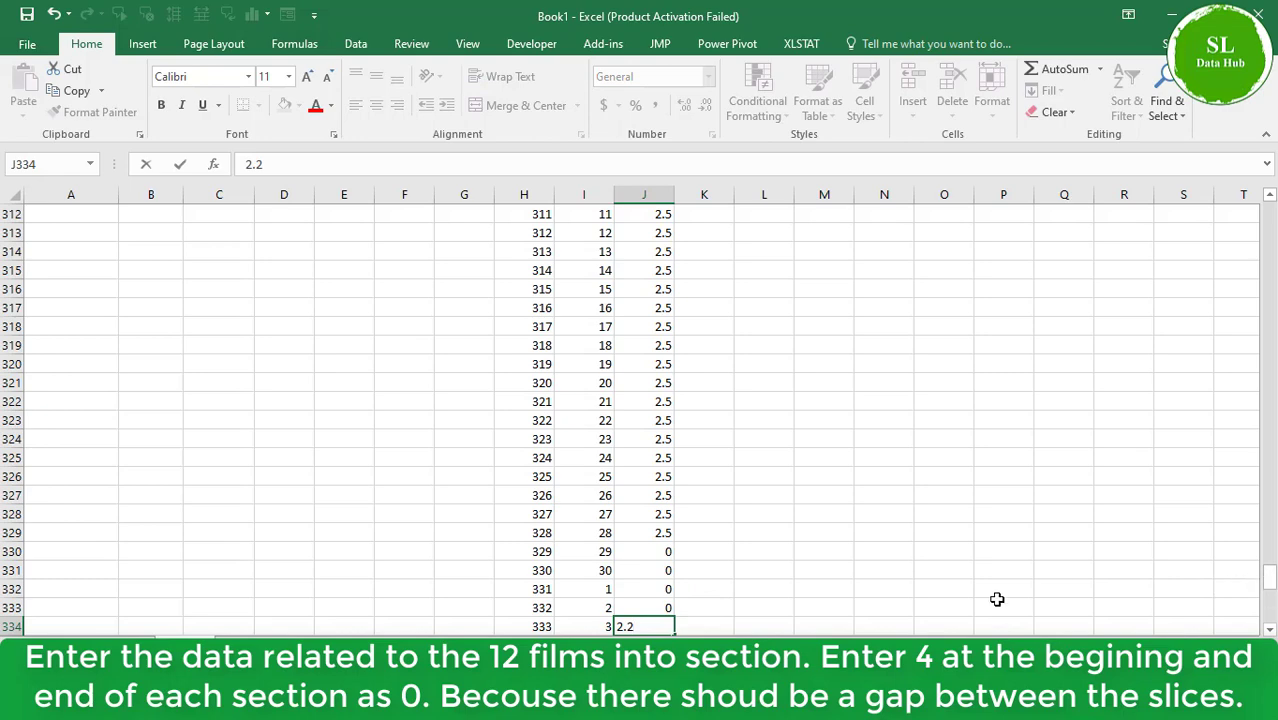
pyautogui.moveTo(676, 632); pyautogui.dragTo(658, 564)
pyautogui.click(653, 575)
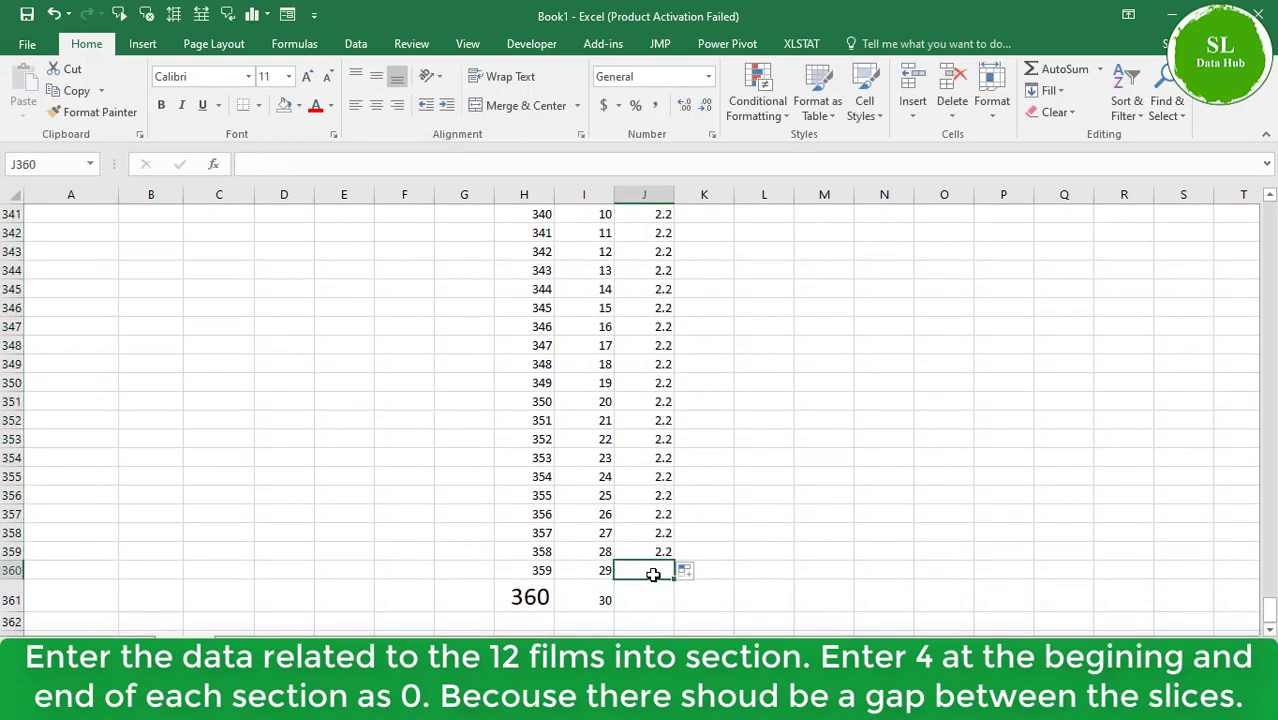
pyautogui.write('0')
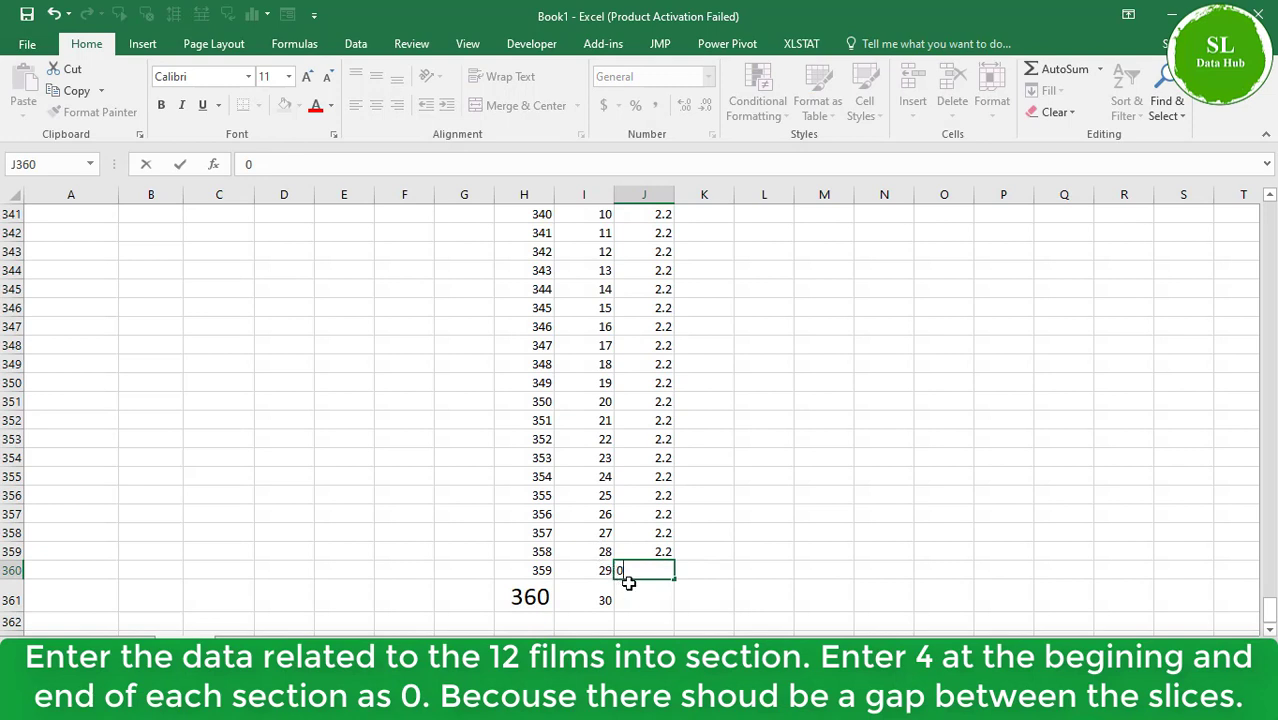
pyautogui.press('Return')
pyautogui.write('0')
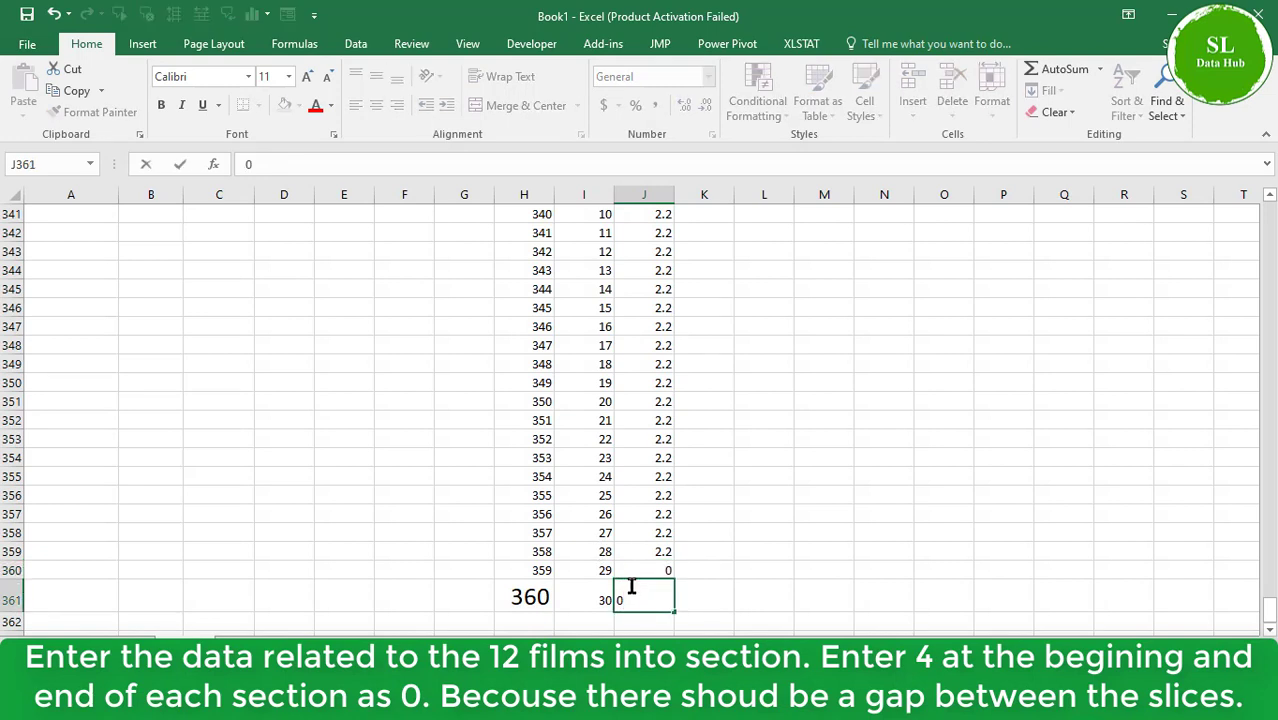
pyautogui.click(733, 597)
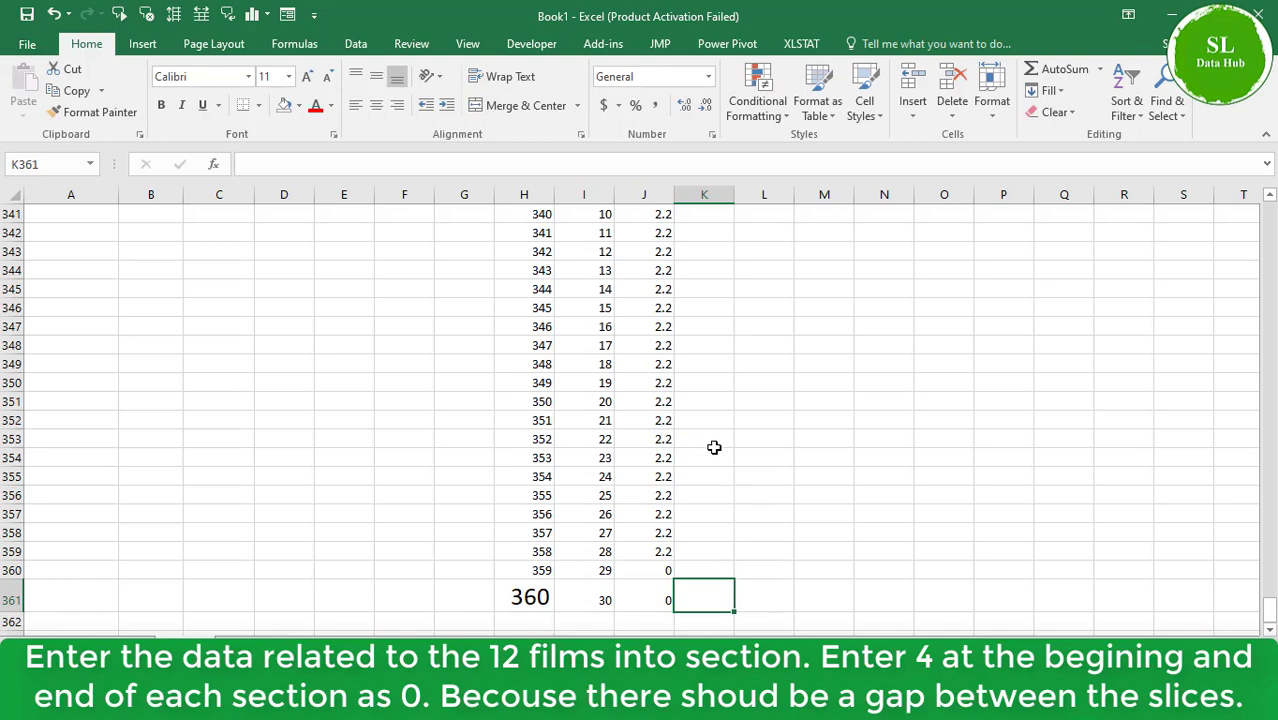
# Add a "Mid Value" column header in K1 and fill K2:K361 with 5
pyautogui.scroll(20, 714, 447)
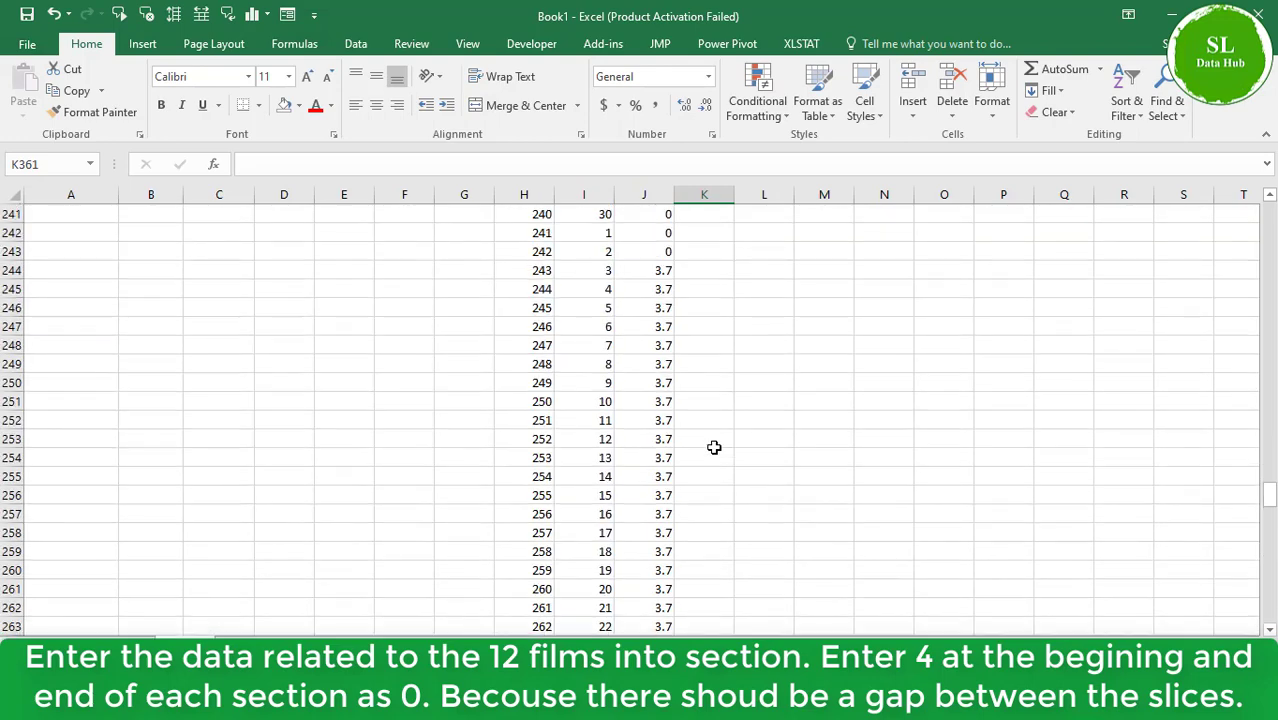
pyautogui.moveTo(1269, 268); pyautogui.dragTo(1270, 198)
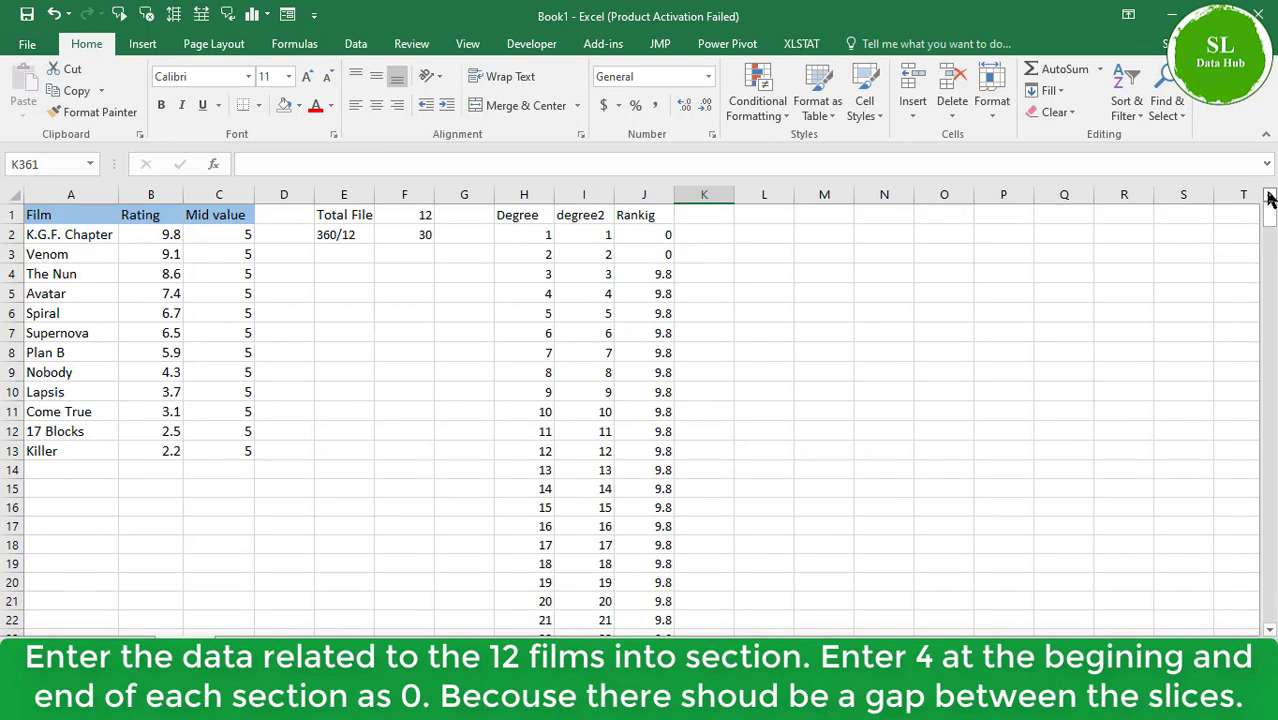
pyautogui.click(711, 217)
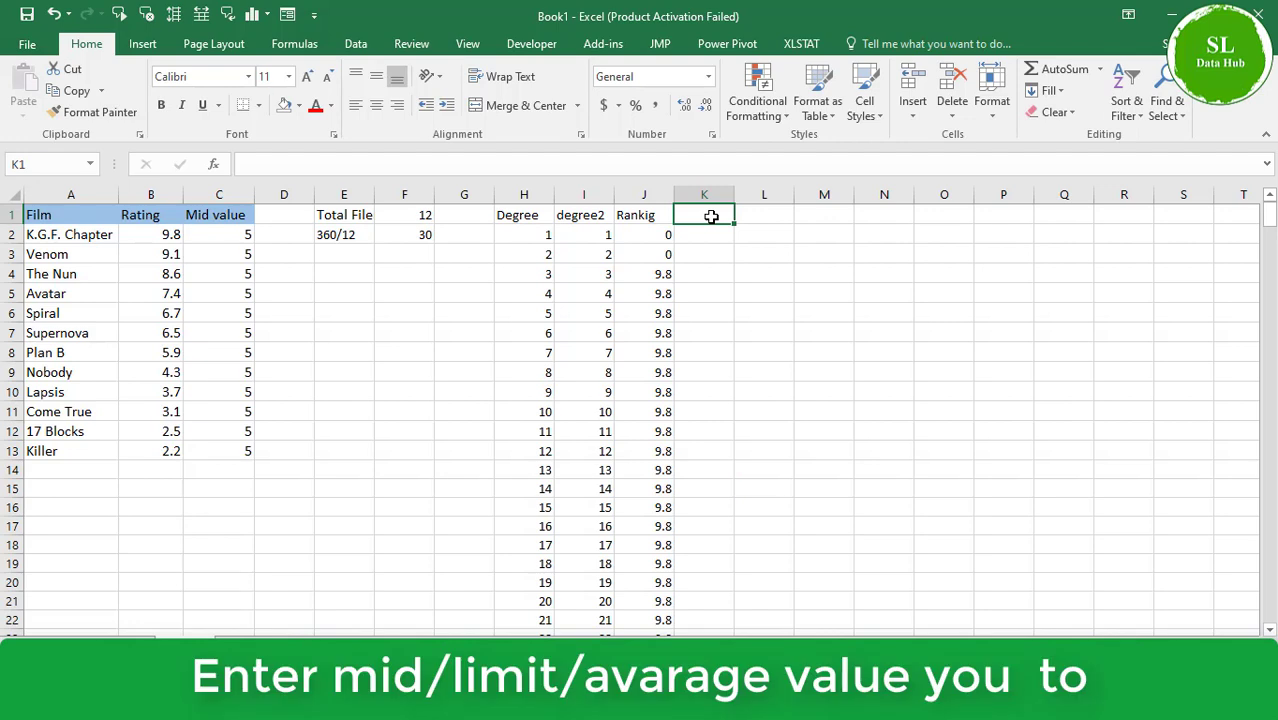
pyautogui.write('Mid')
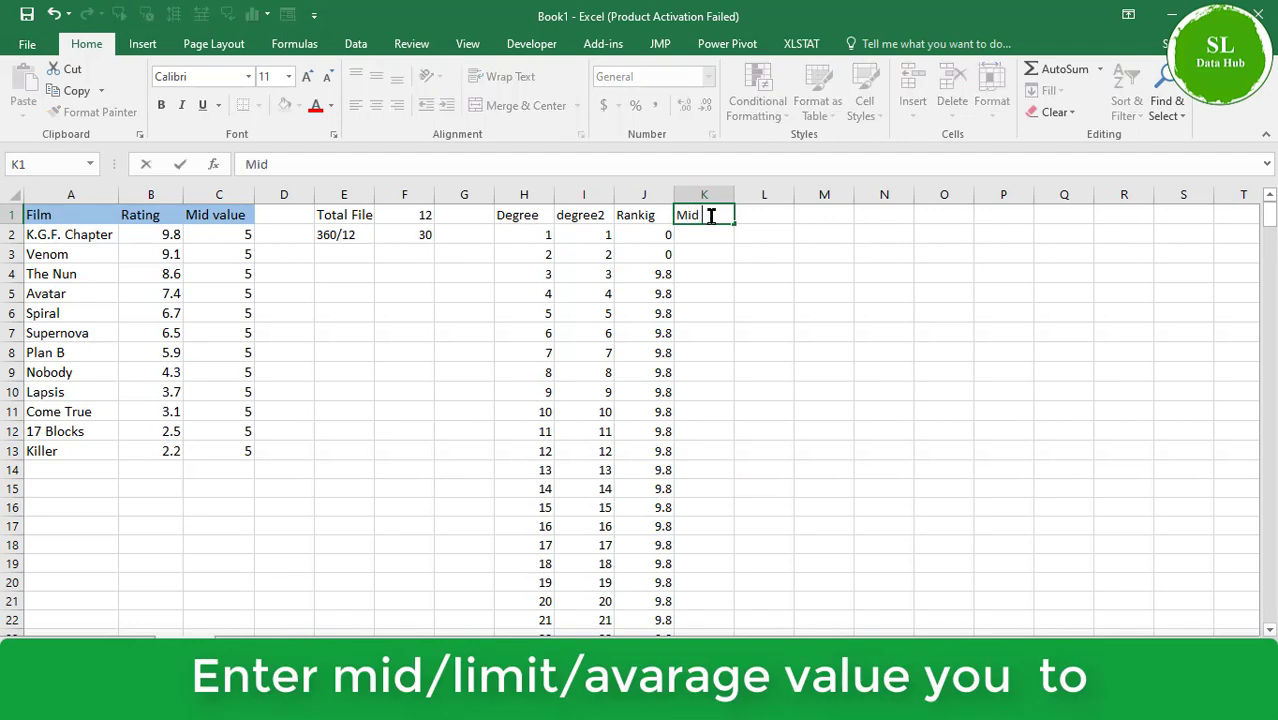
pyautogui.write(' Value')
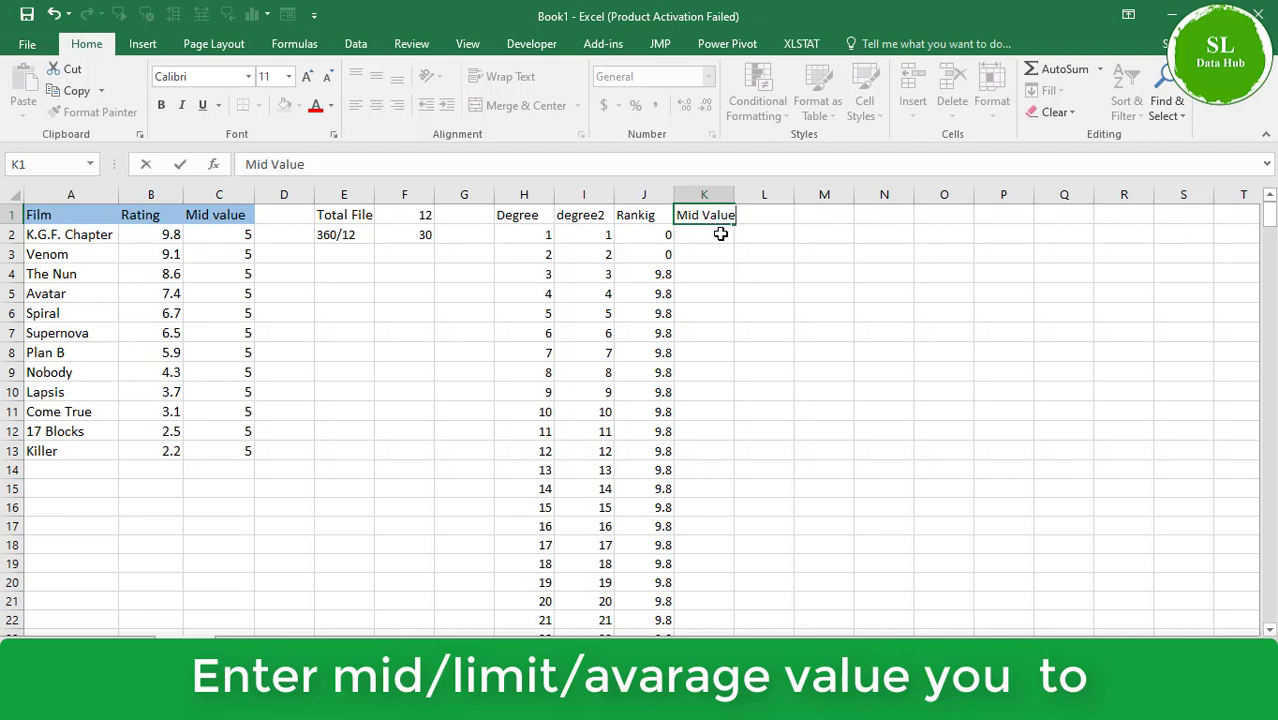
pyautogui.click(720, 233)
pyautogui.write('5')
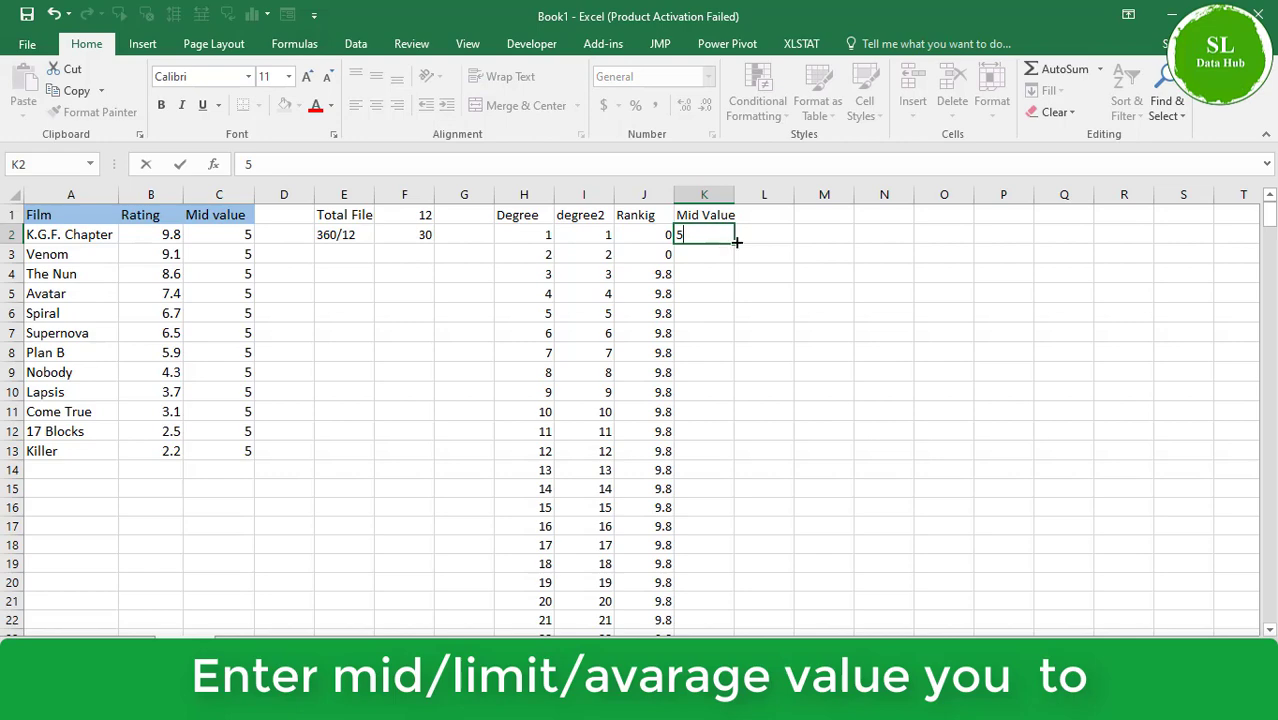
pyautogui.moveTo(737, 241); pyautogui.dragTo(744, 519)
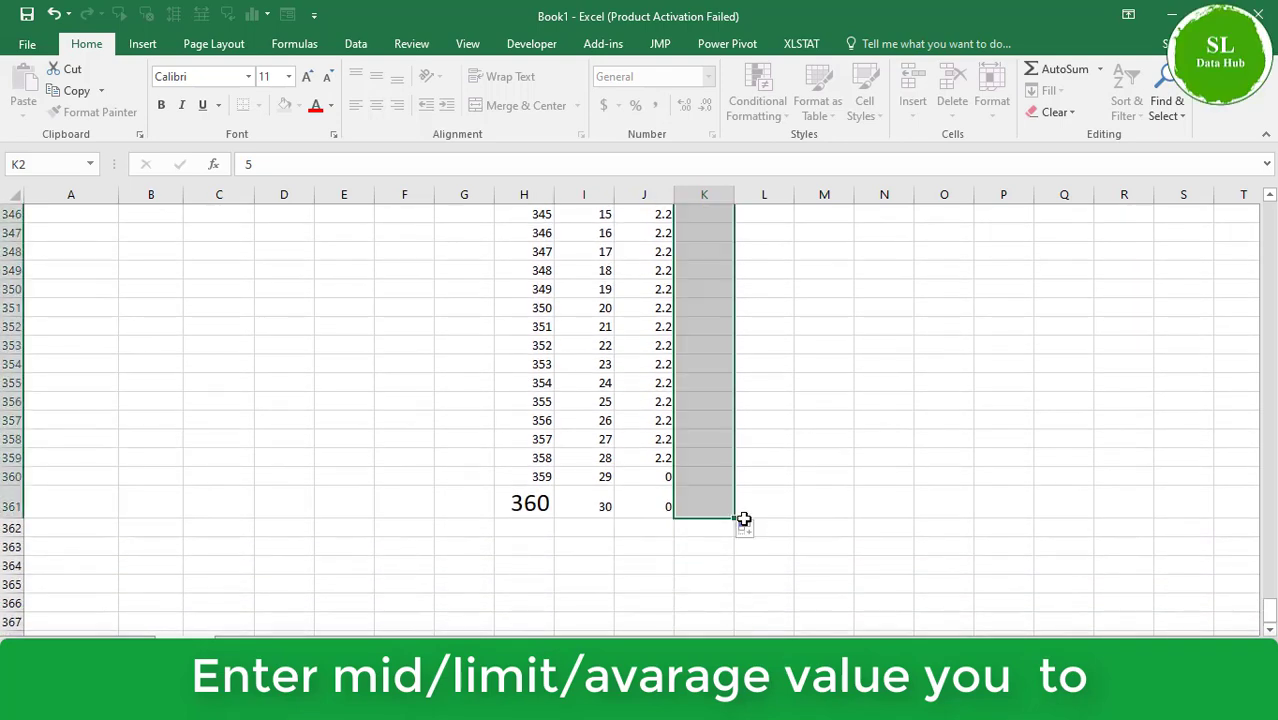
# Insert a plain radar chart from the Rankig and Mid Value data in J1:K361 and enlarge it
pyautogui.scroll(20, 744, 519)
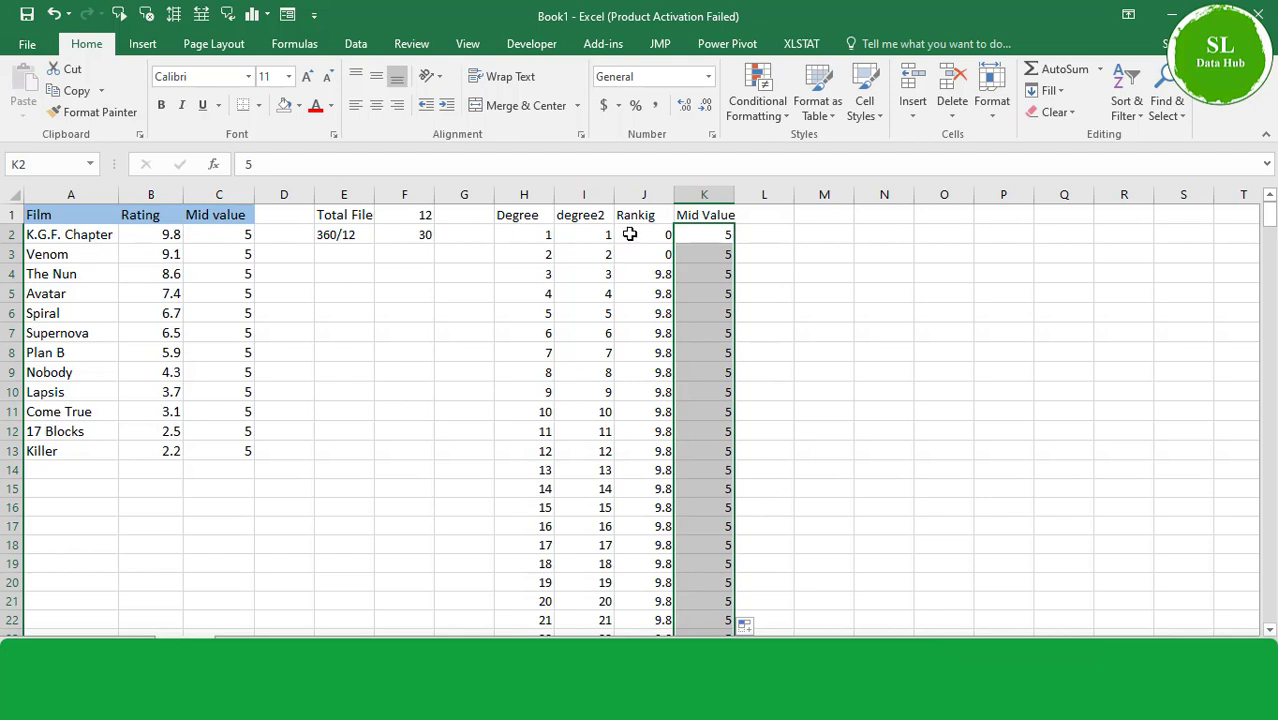
pyautogui.moveTo(638, 215); pyautogui.dragTo(690, 228)
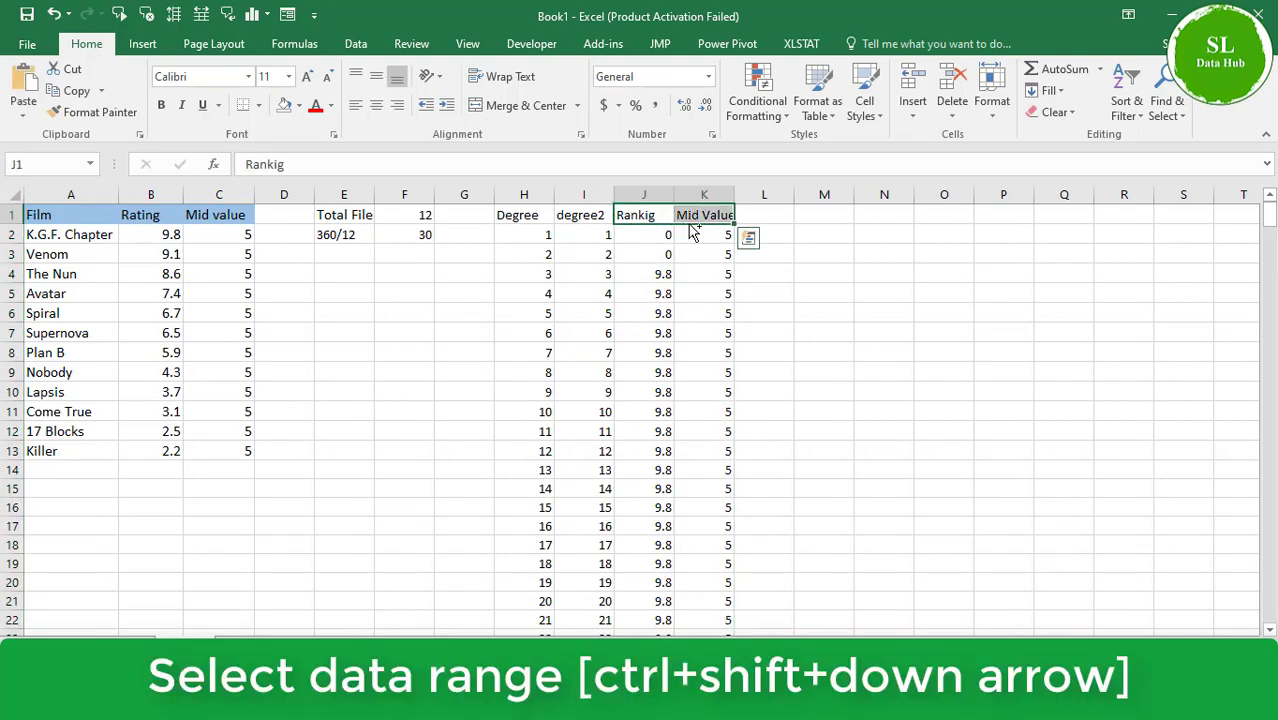
pyautogui.hotkey('ctrl', 'shift', 'Down')
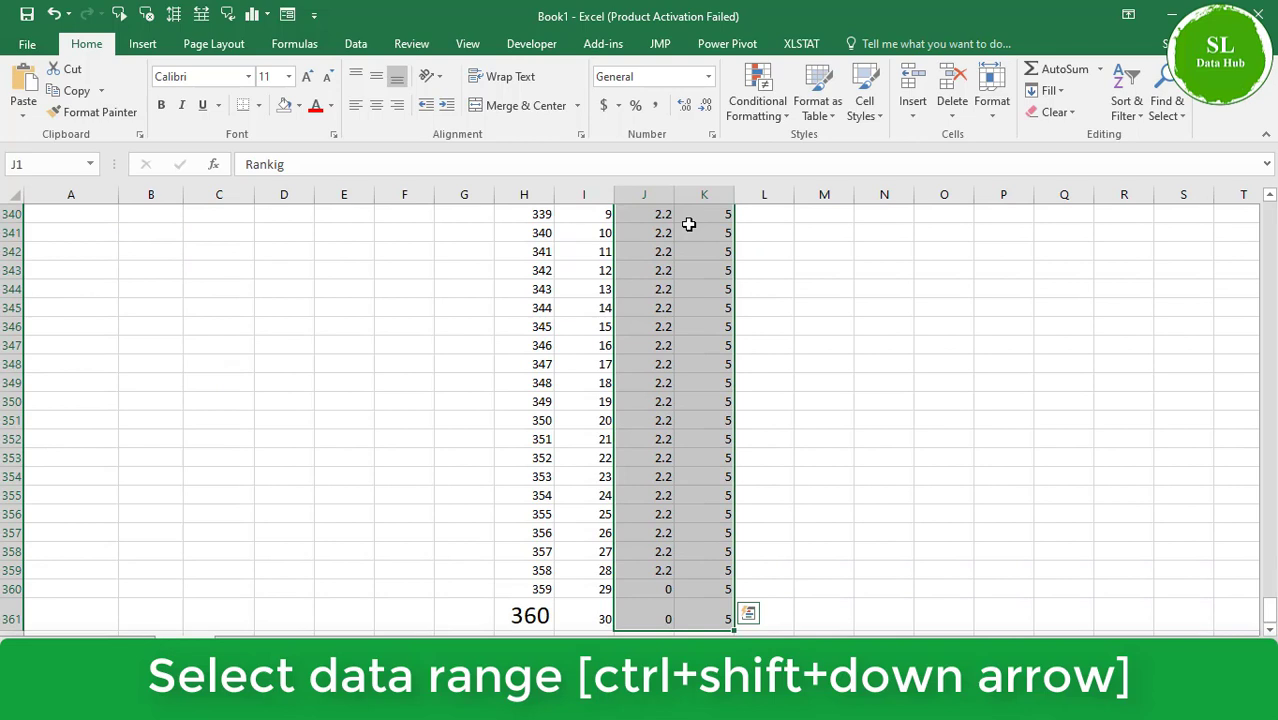
pyautogui.click(142, 43)
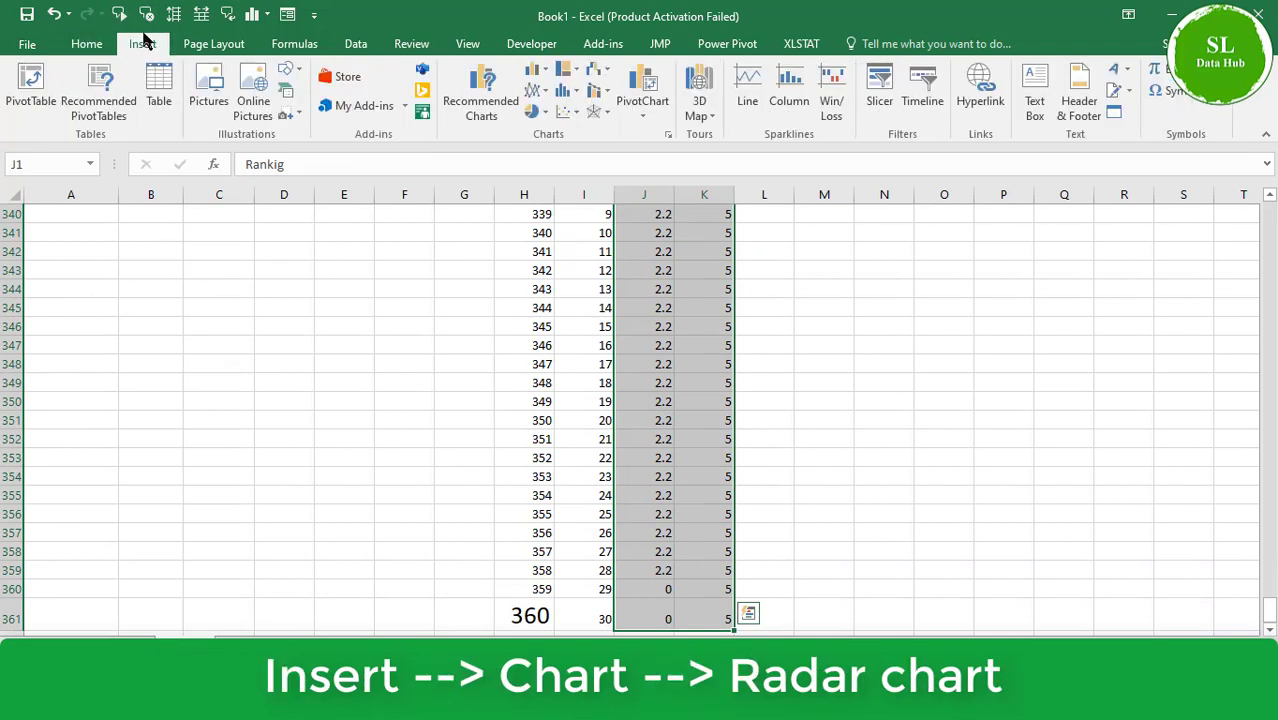
pyautogui.click(596, 112)
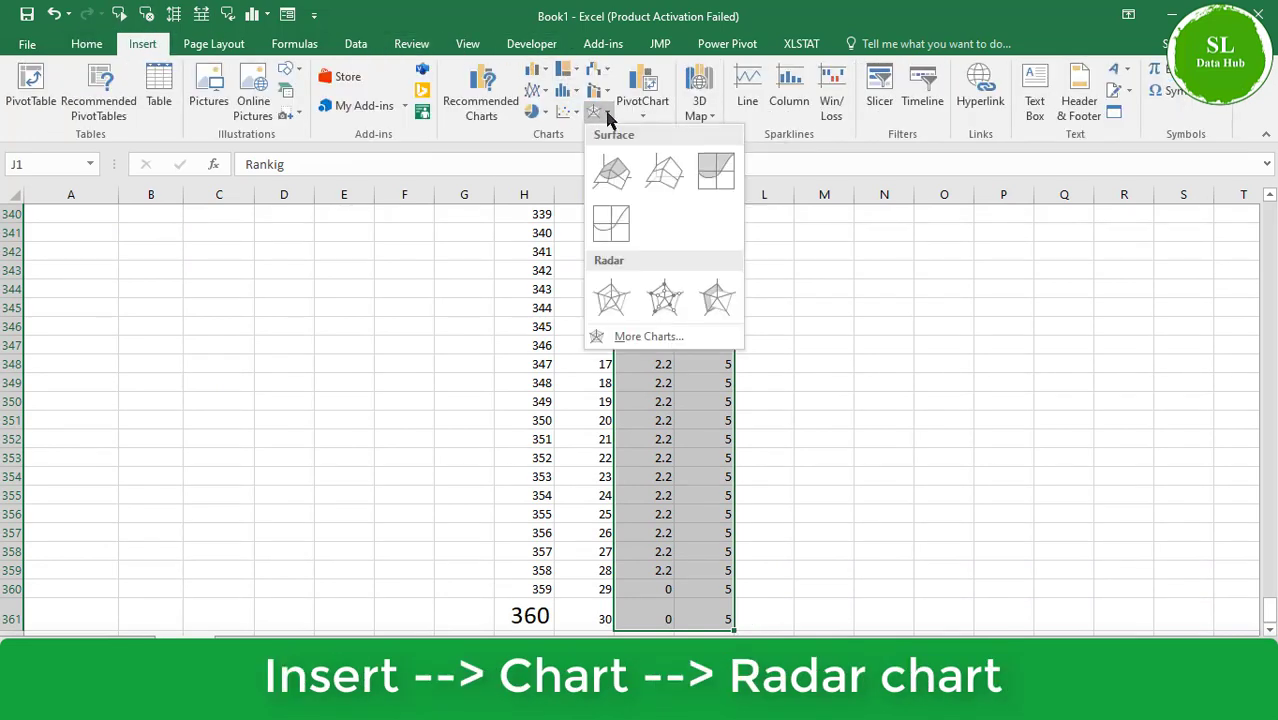
pyautogui.click(615, 295)
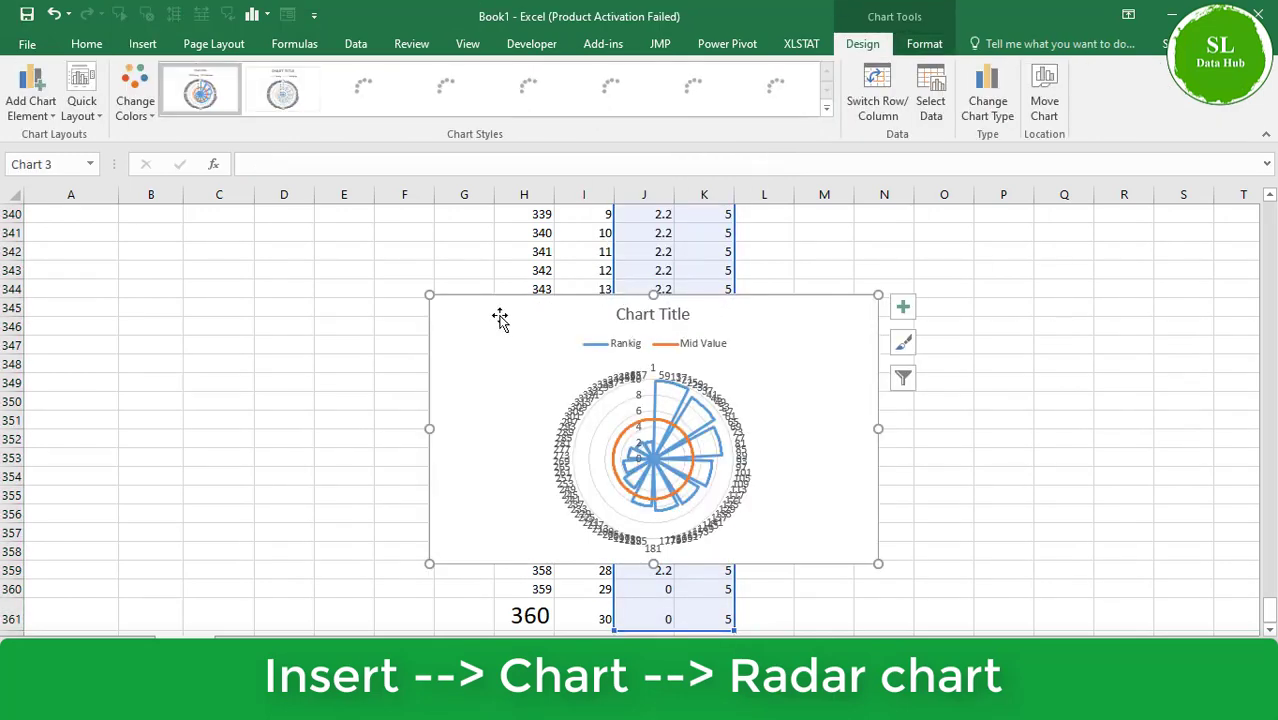
pyautogui.moveTo(430, 296); pyautogui.dragTo(256, 236)
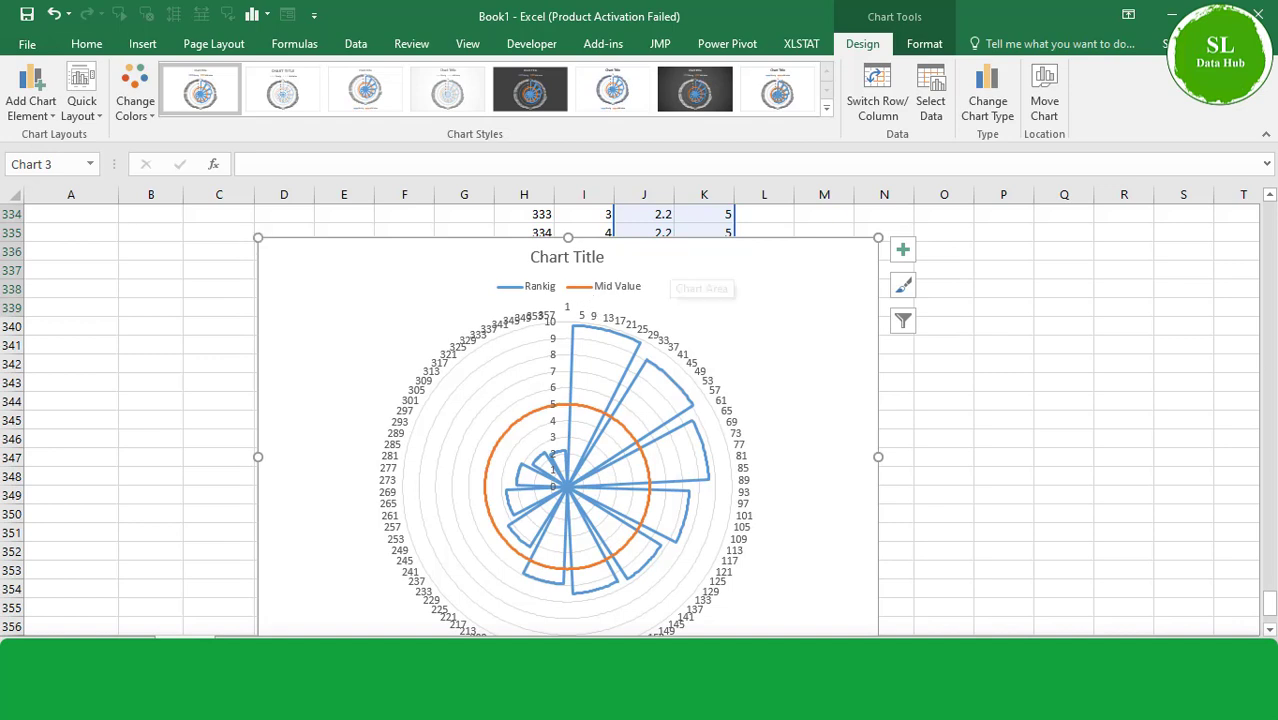
pyautogui.moveTo(1268, 608)
pyautogui.mouseDown()
pyautogui.moveTo(1270, 560)
pyautogui.moveTo(1270, 608)
pyautogui.mouseUp()
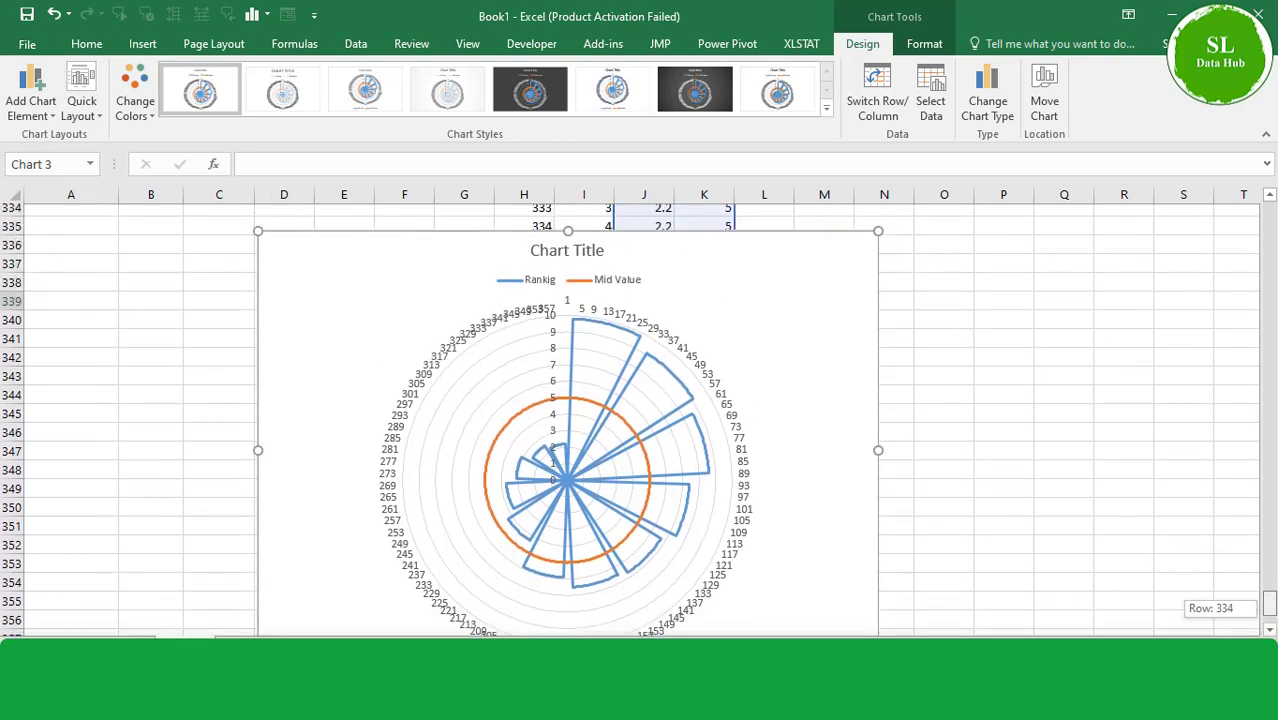
# Replace the chart title with "Wind Rose Chart"
pyautogui.click(590, 257)
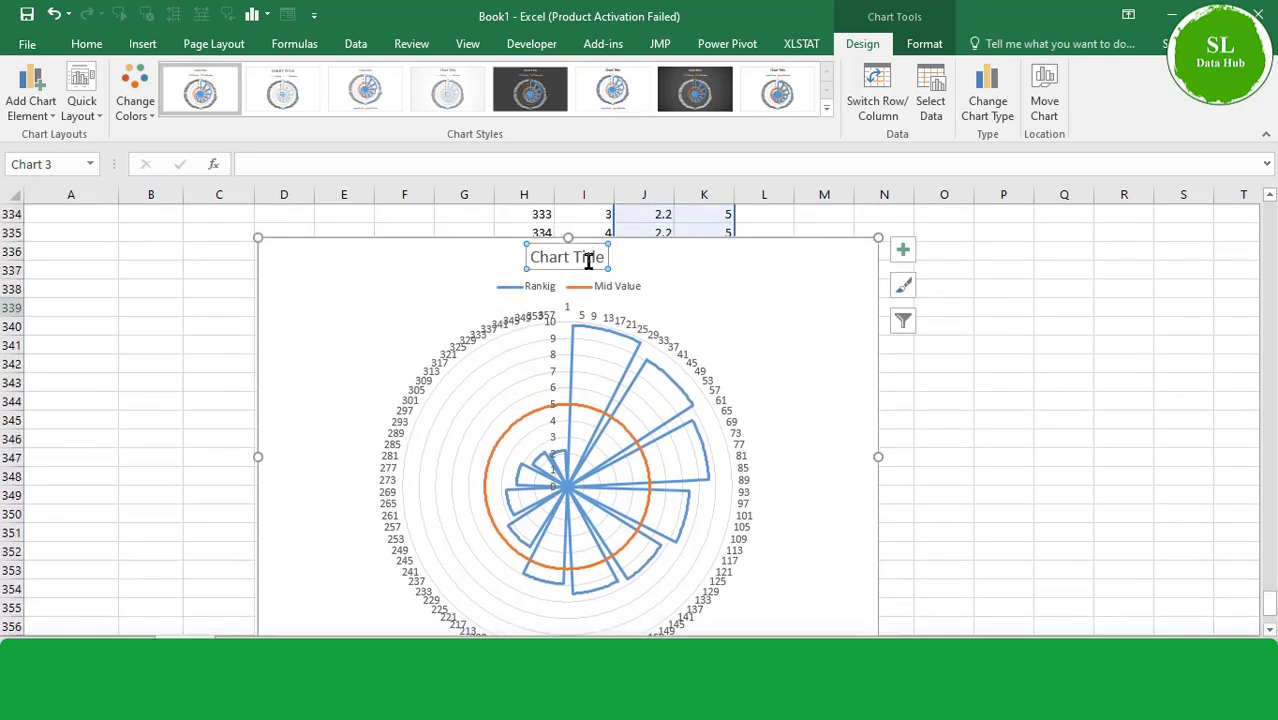
pyautogui.click(589, 259)
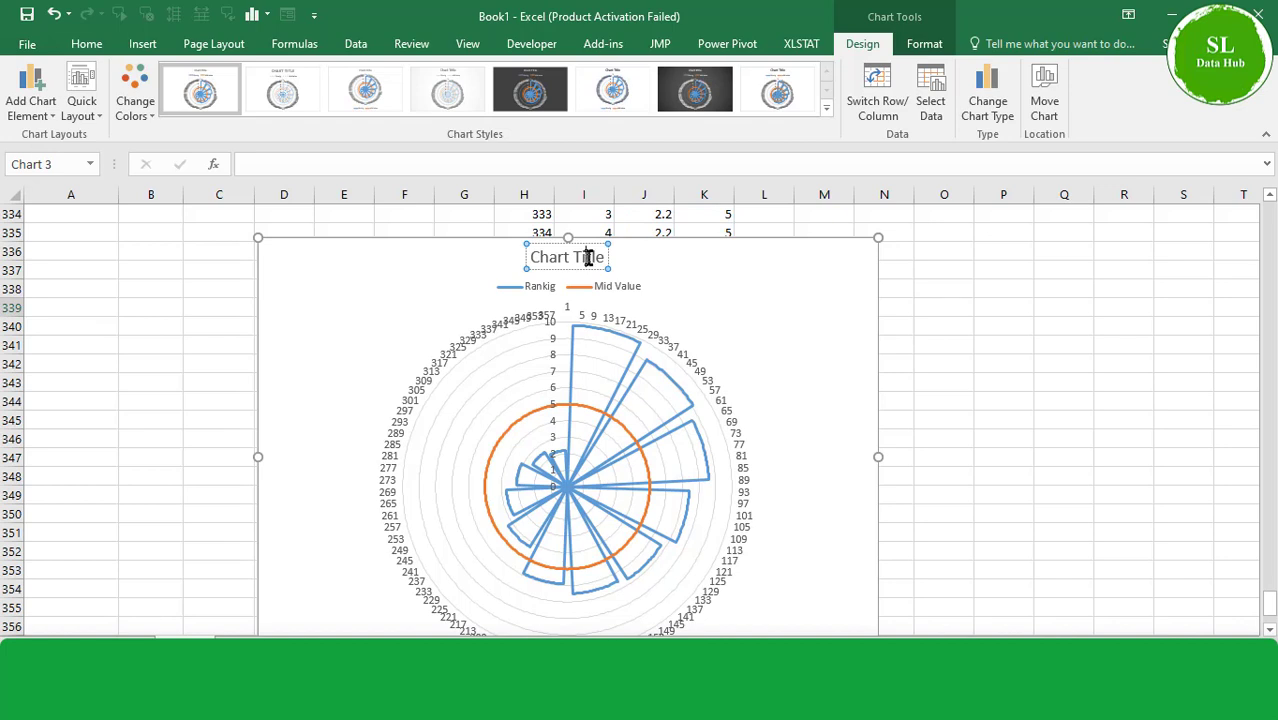
pyautogui.doubleClick(589, 258)
pyautogui.press('BackSpace')
pyautogui.press('BackSpace')
pyautogui.press('BackSpace')
pyautogui.press('BackSpace')
pyautogui.press('BackSpace')
pyautogui.press('BackSpace')
pyautogui.press('BackSpace')
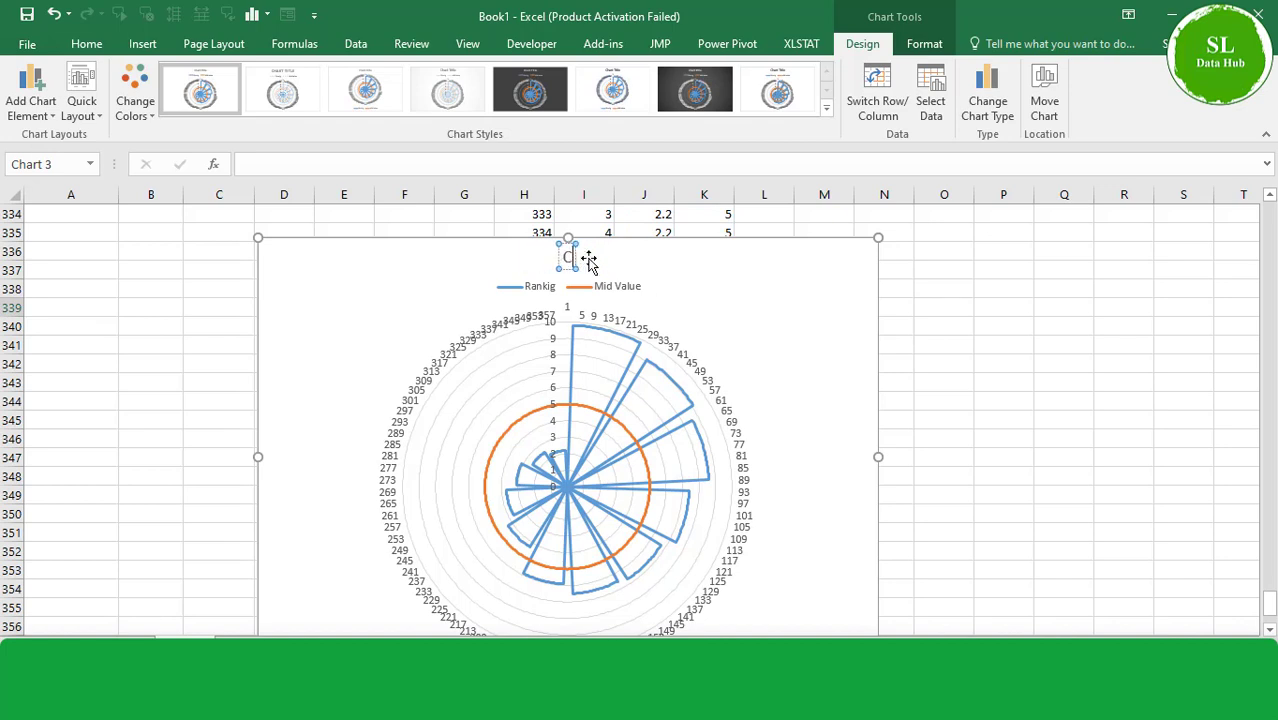
pyautogui.write('Wind')
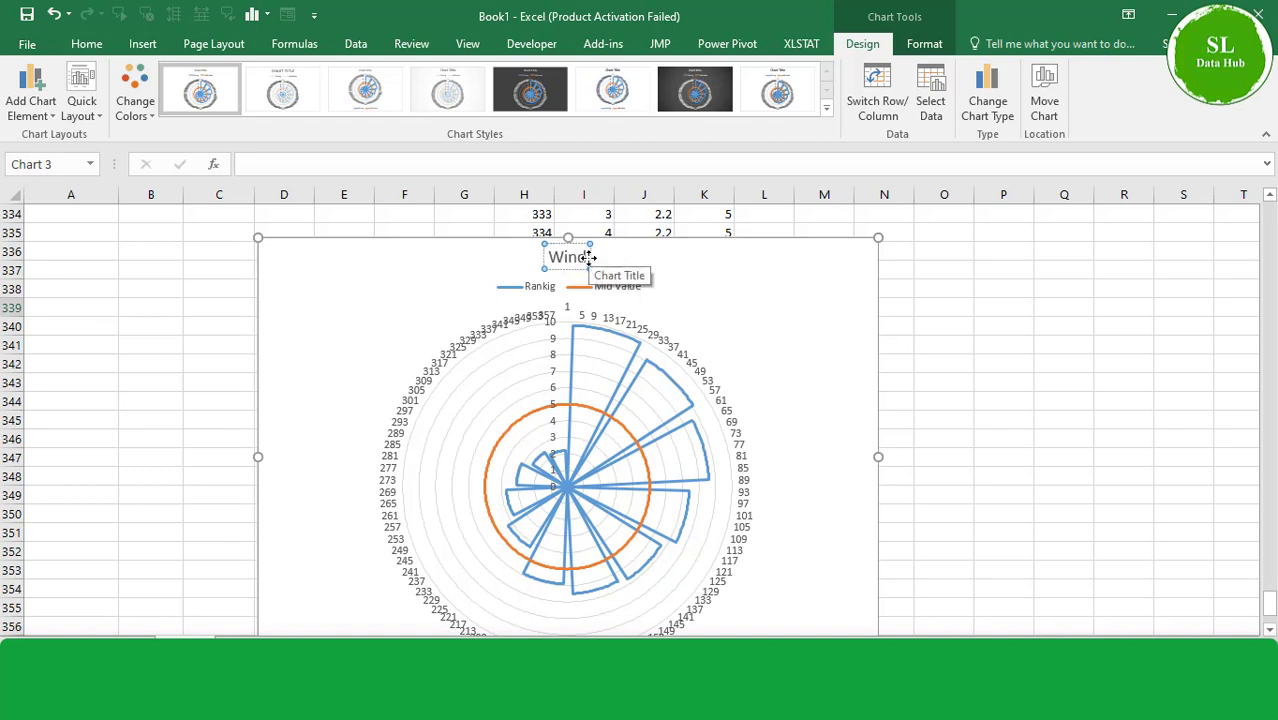
pyautogui.write(' R')
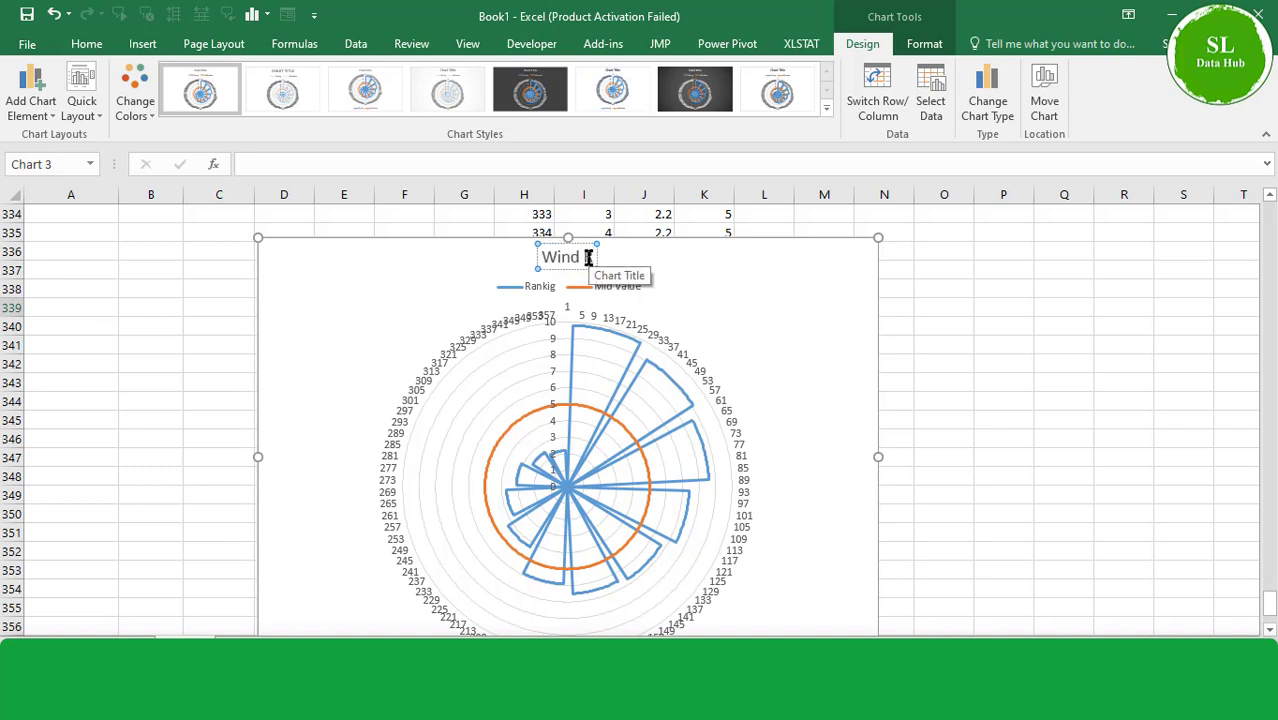
pyautogui.write('ose')
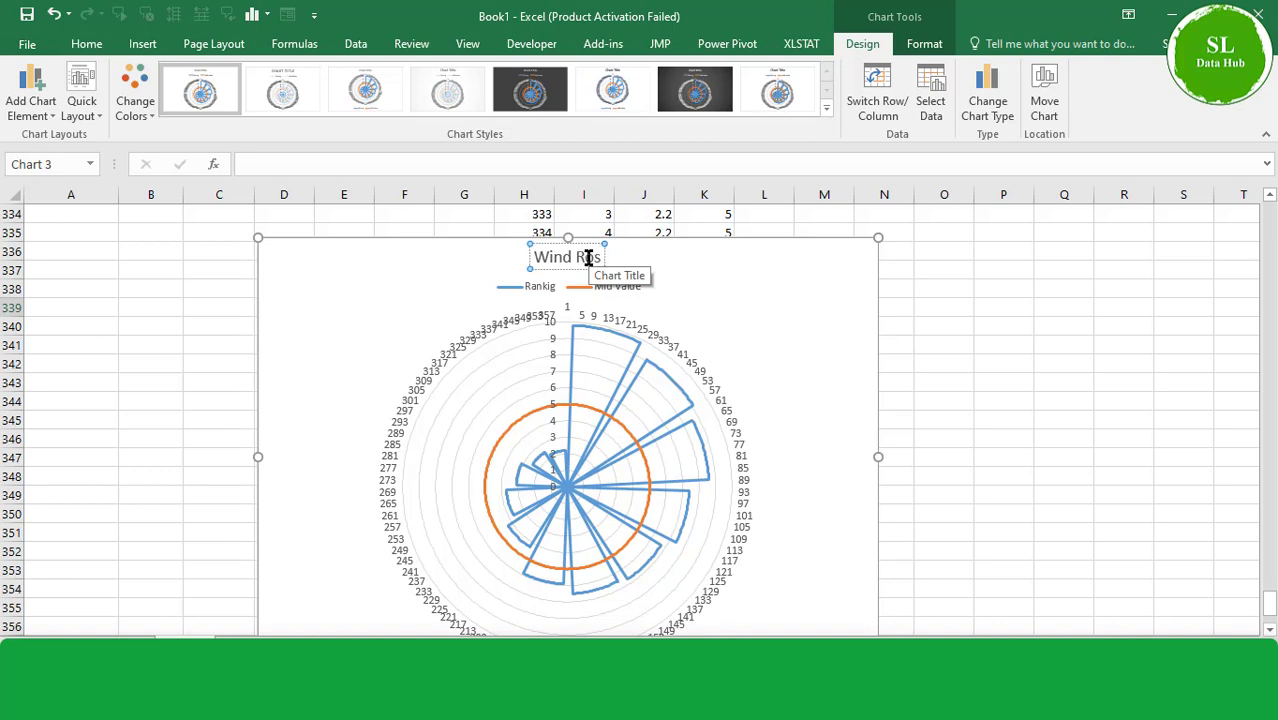
pyautogui.write(' Chart')
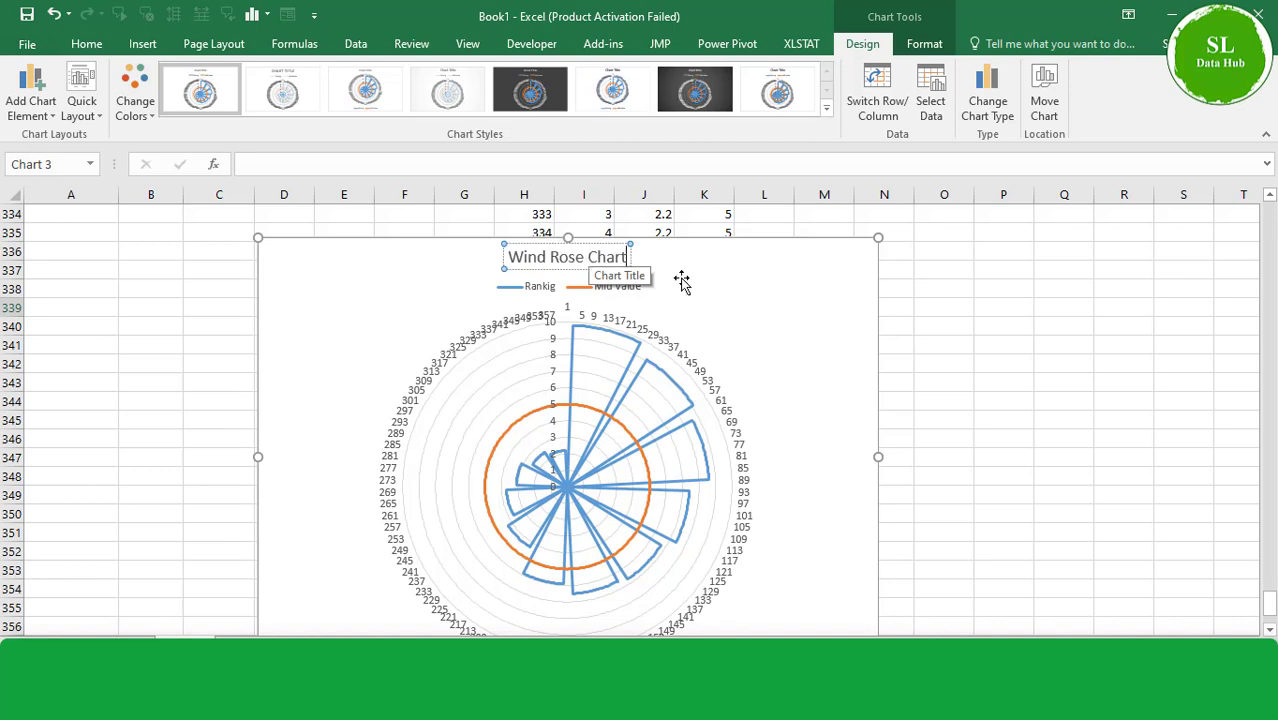
pyautogui.click(737, 281)
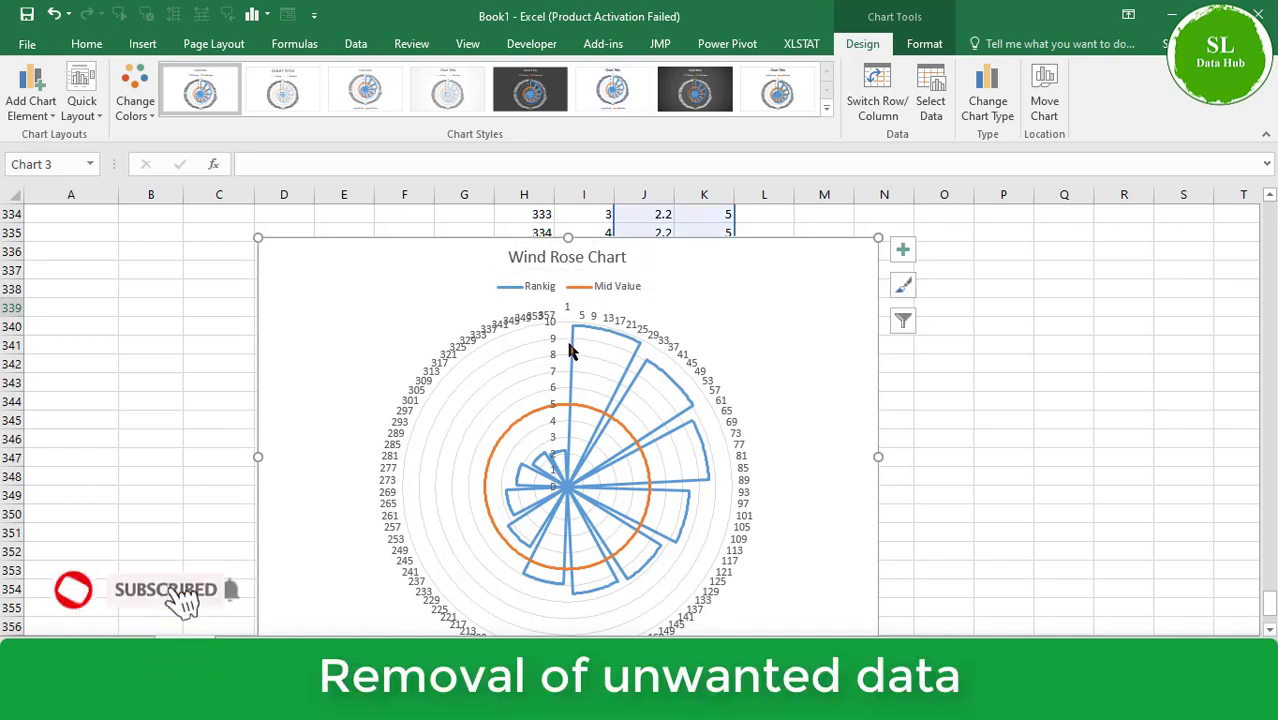
# Delete the degree labels around the radar chart and its 0 to 10 value axis
pyautogui.click(545, 320)
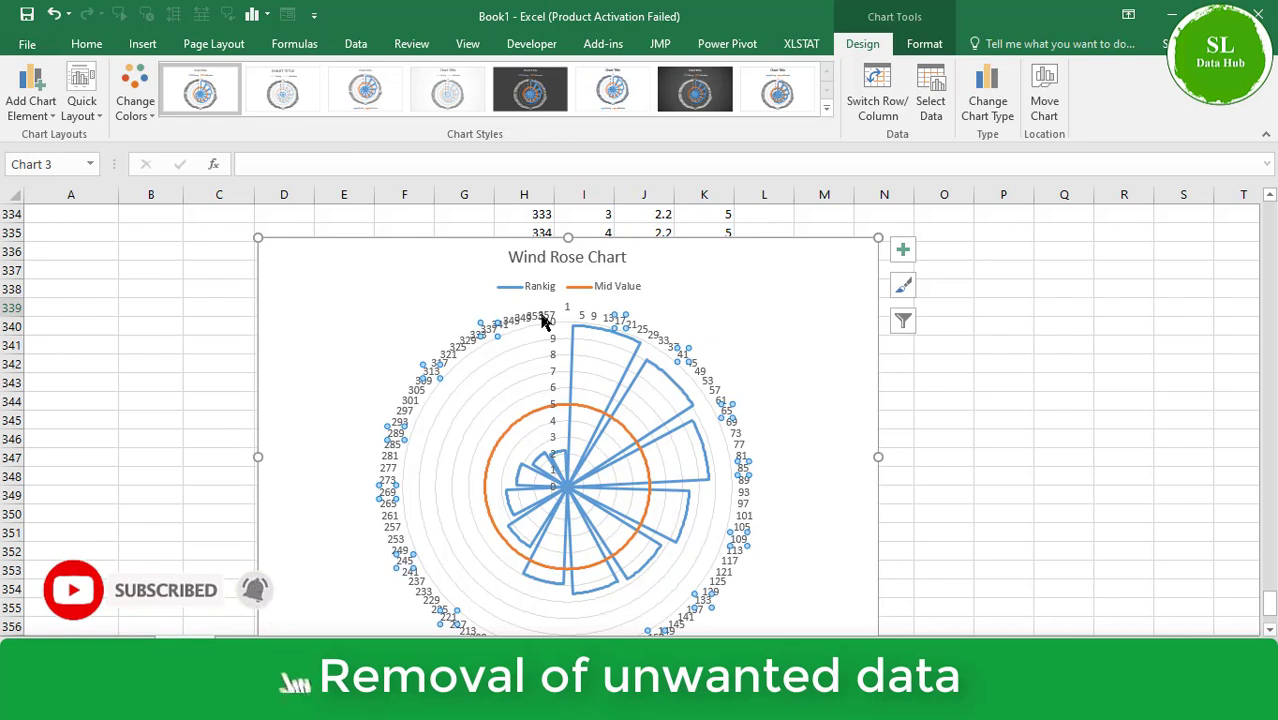
pyautogui.press('Delete')
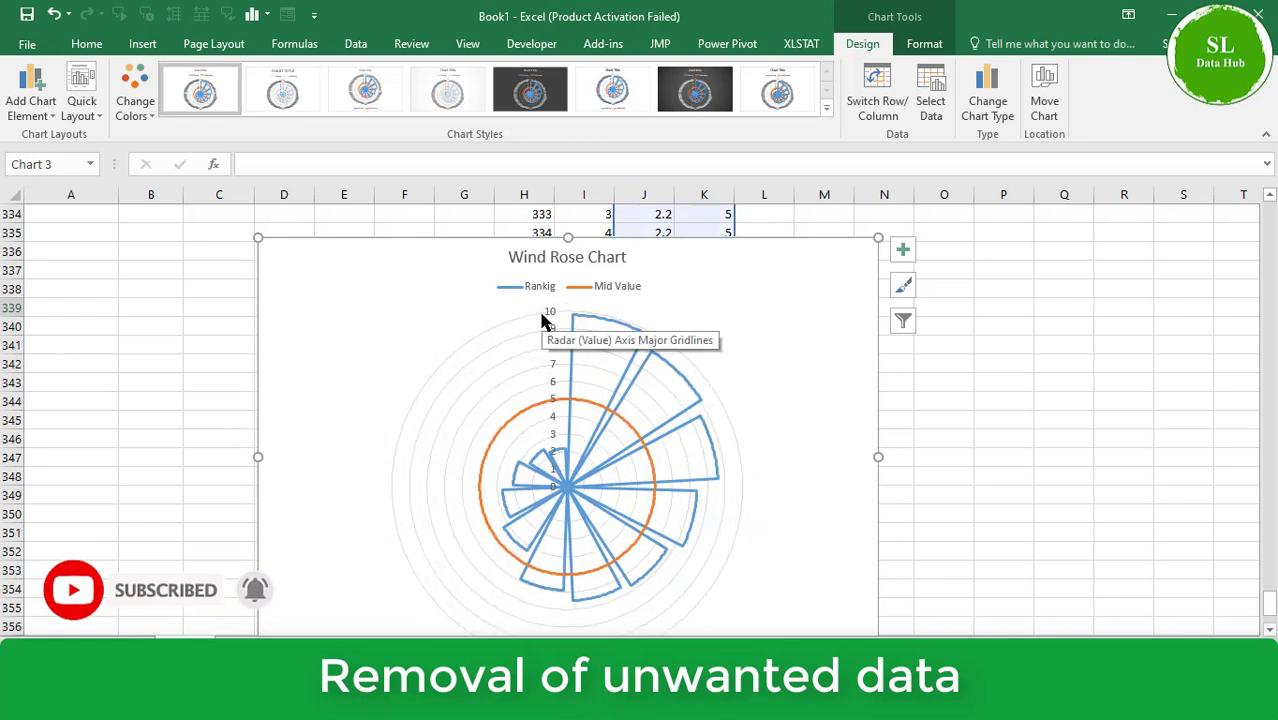
pyautogui.click(547, 319)
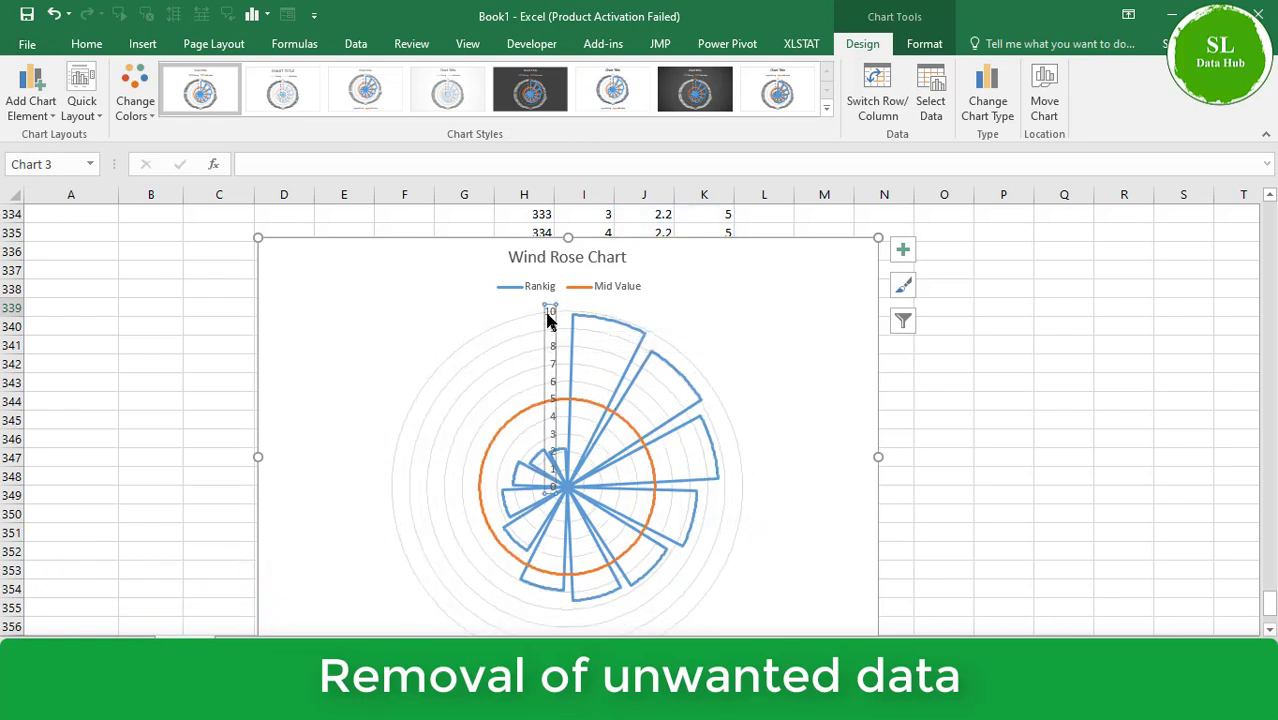
pyautogui.press('Delete')
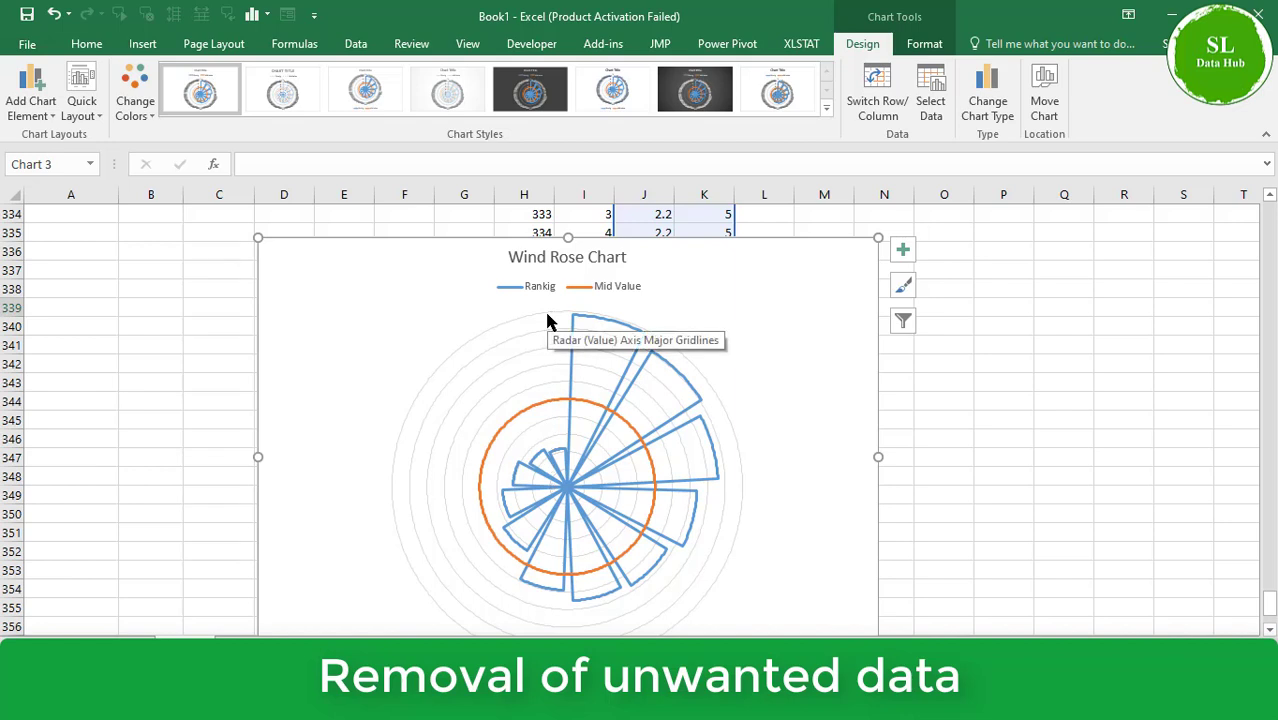
# Change the Rankig series to a Filled Radar chart type, keeping Mid Value as a plain Radar
pyautogui.doubleClick(611, 325)
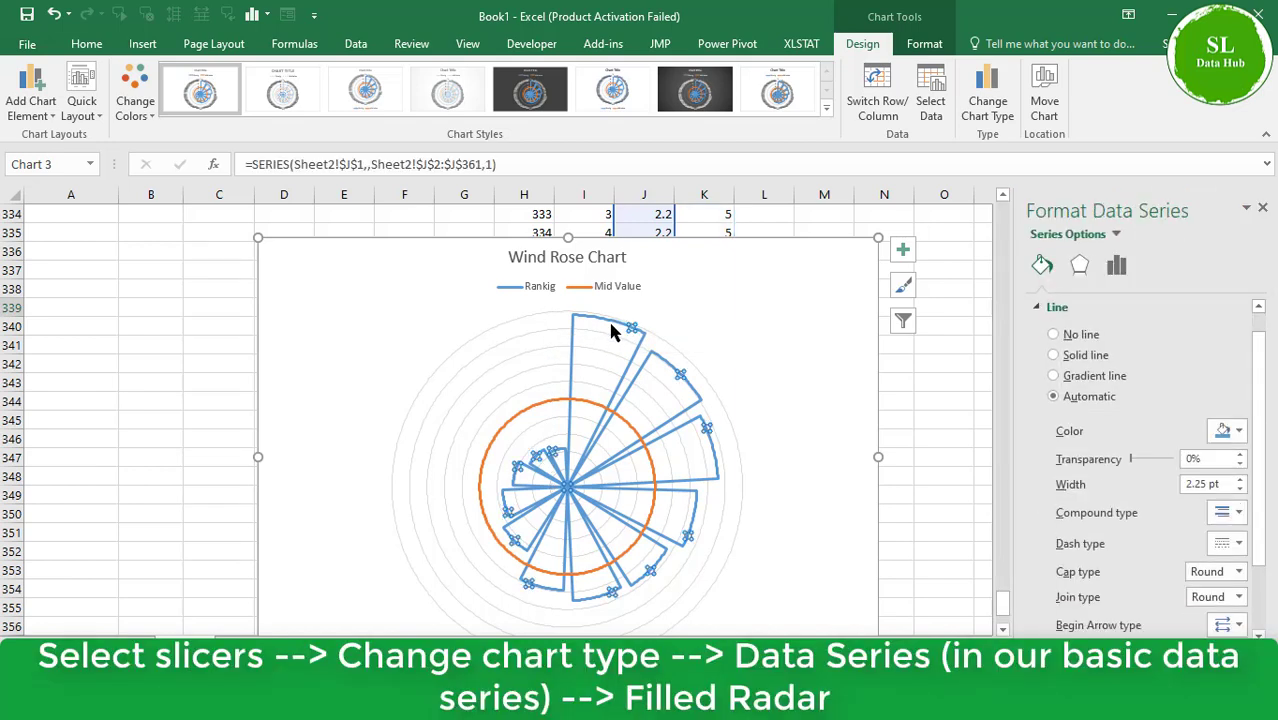
pyautogui.click(986, 102)
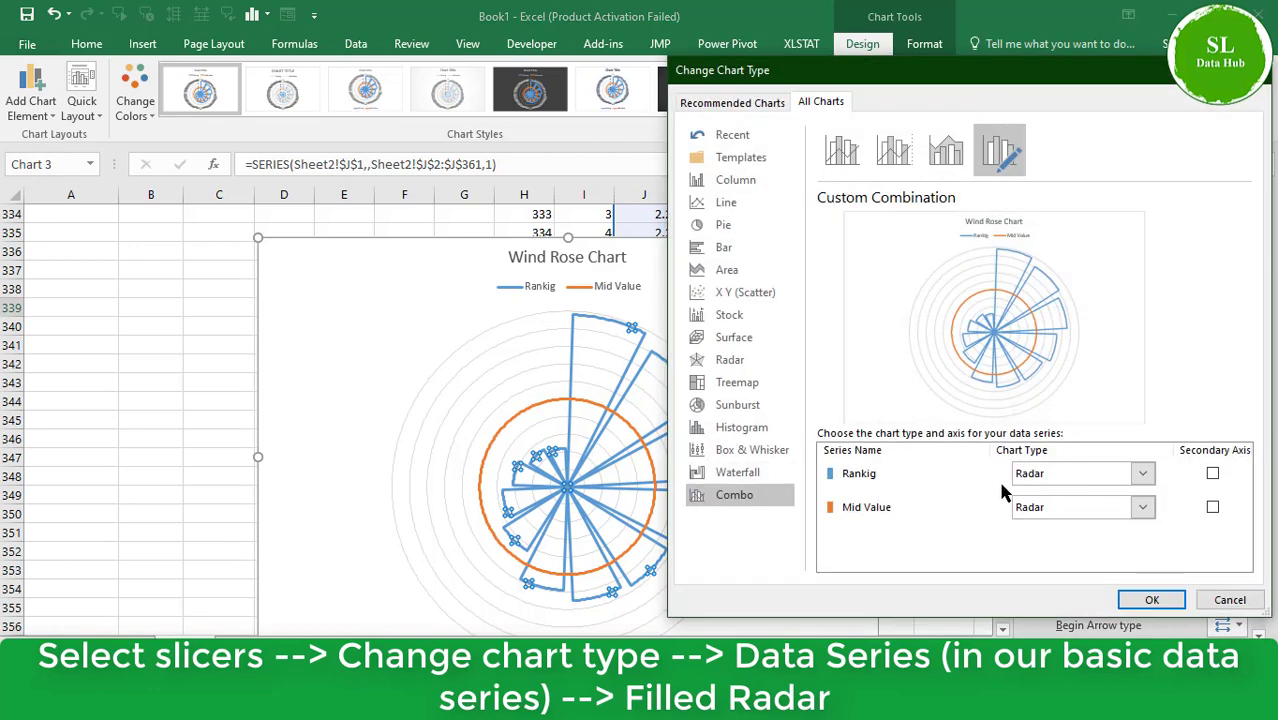
pyautogui.click(1142, 474)
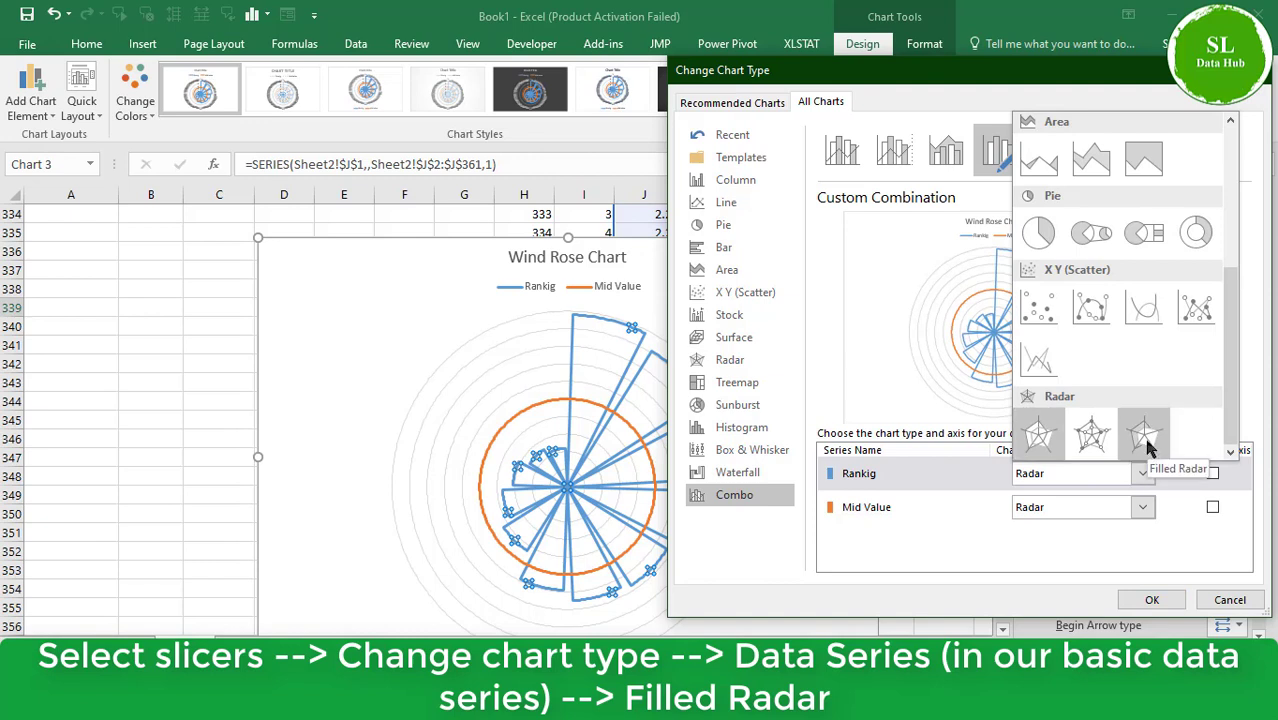
pyautogui.click(1146, 440)
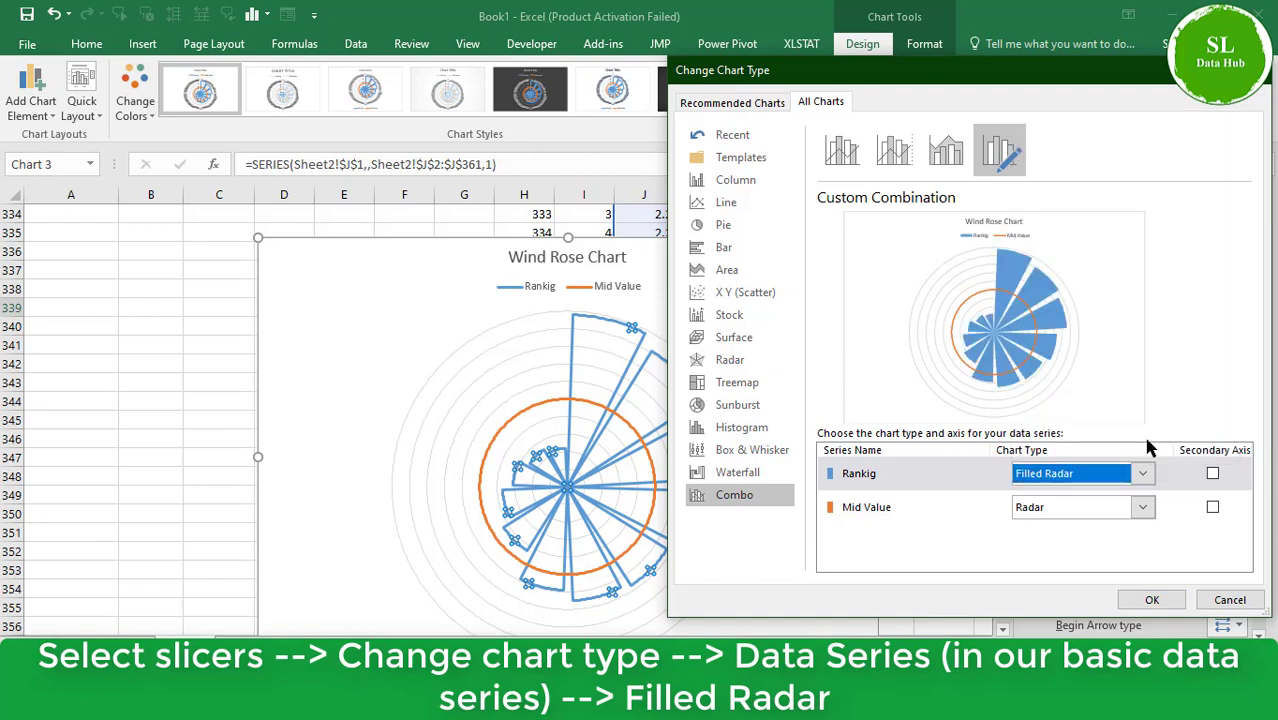
pyautogui.click(1160, 597)
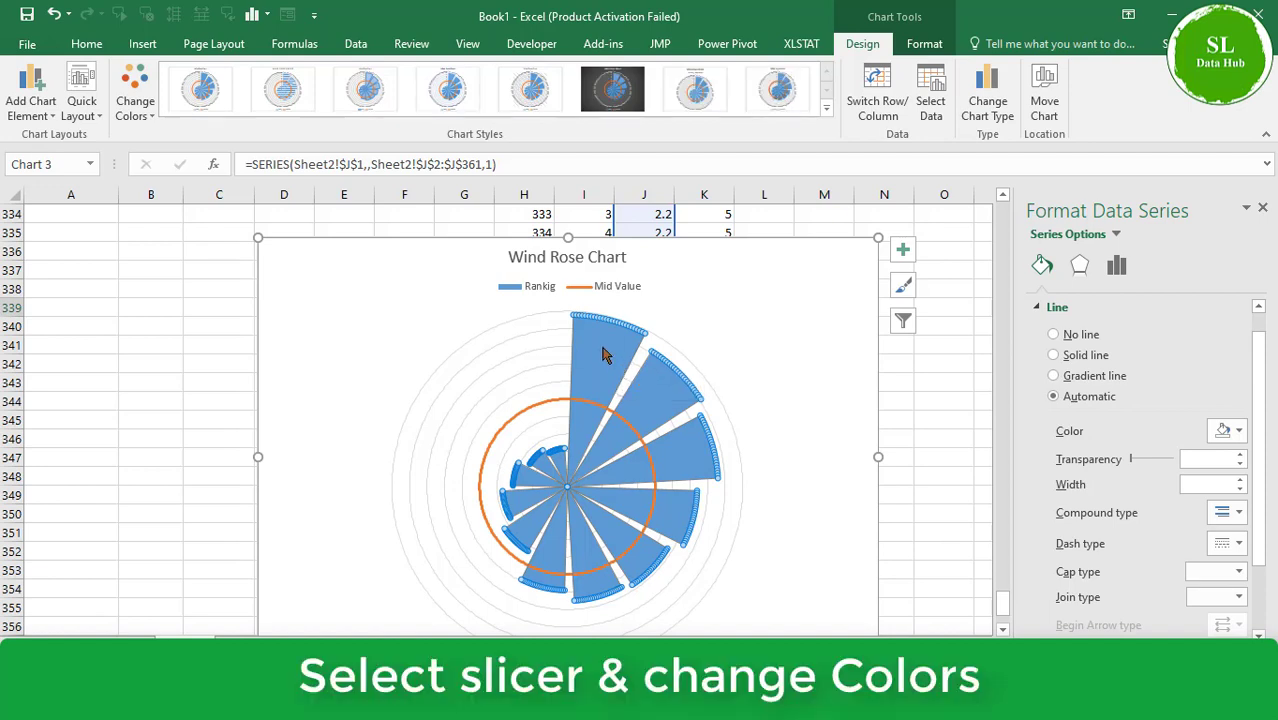
# Fill the Rankig series slices with the standard orange color
pyautogui.rightClick(603, 355)
pyautogui.click(638, 295)
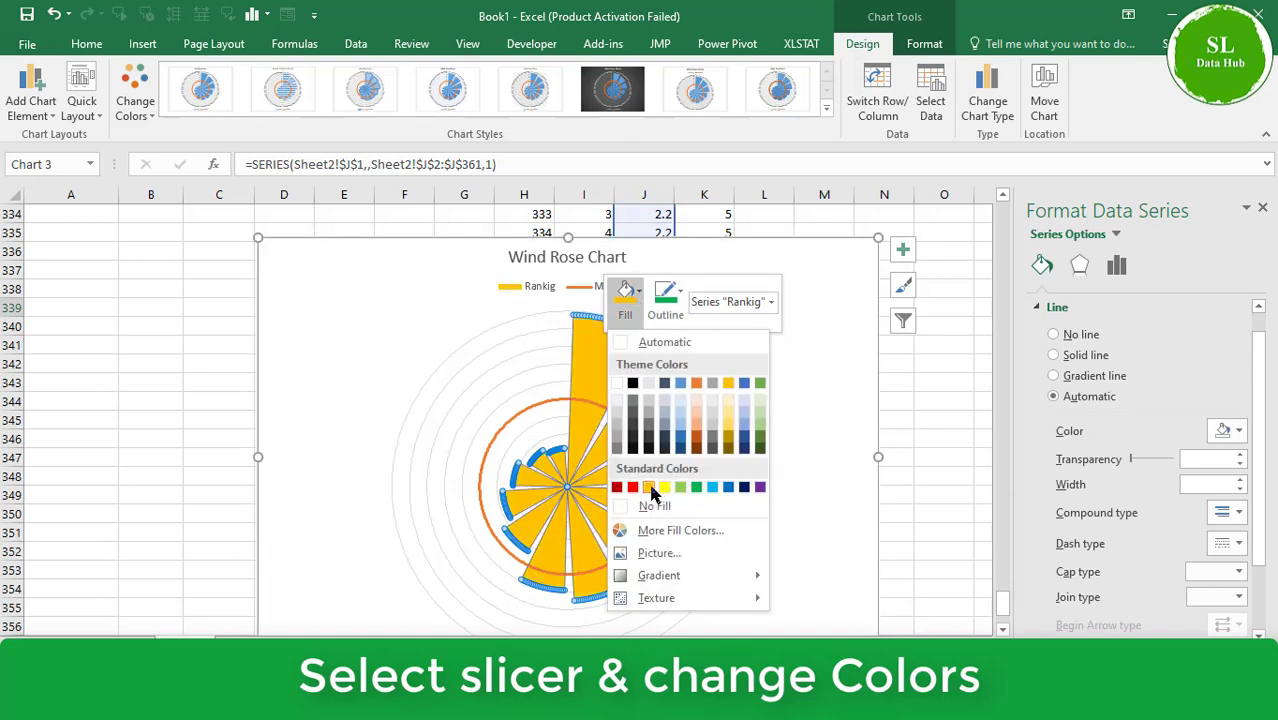
pyautogui.click(649, 490)
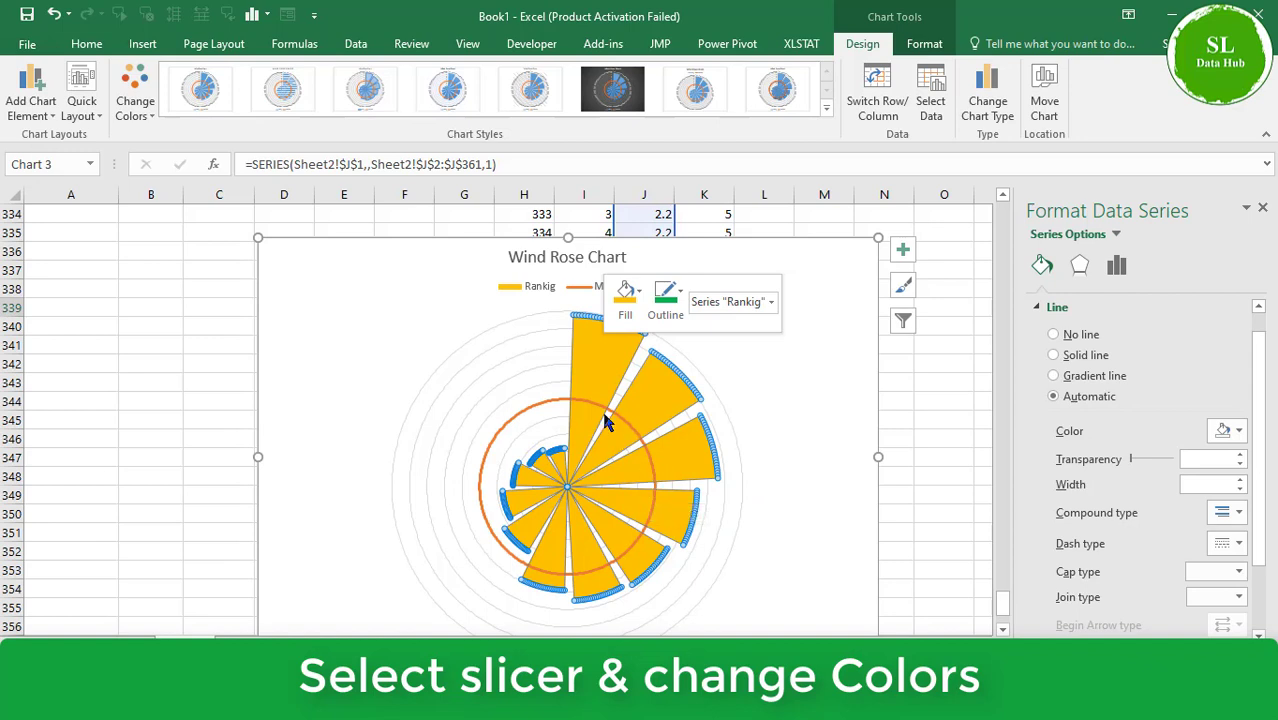
# Set the outline of the Mid Value ring to standard red
pyautogui.click(532, 405)
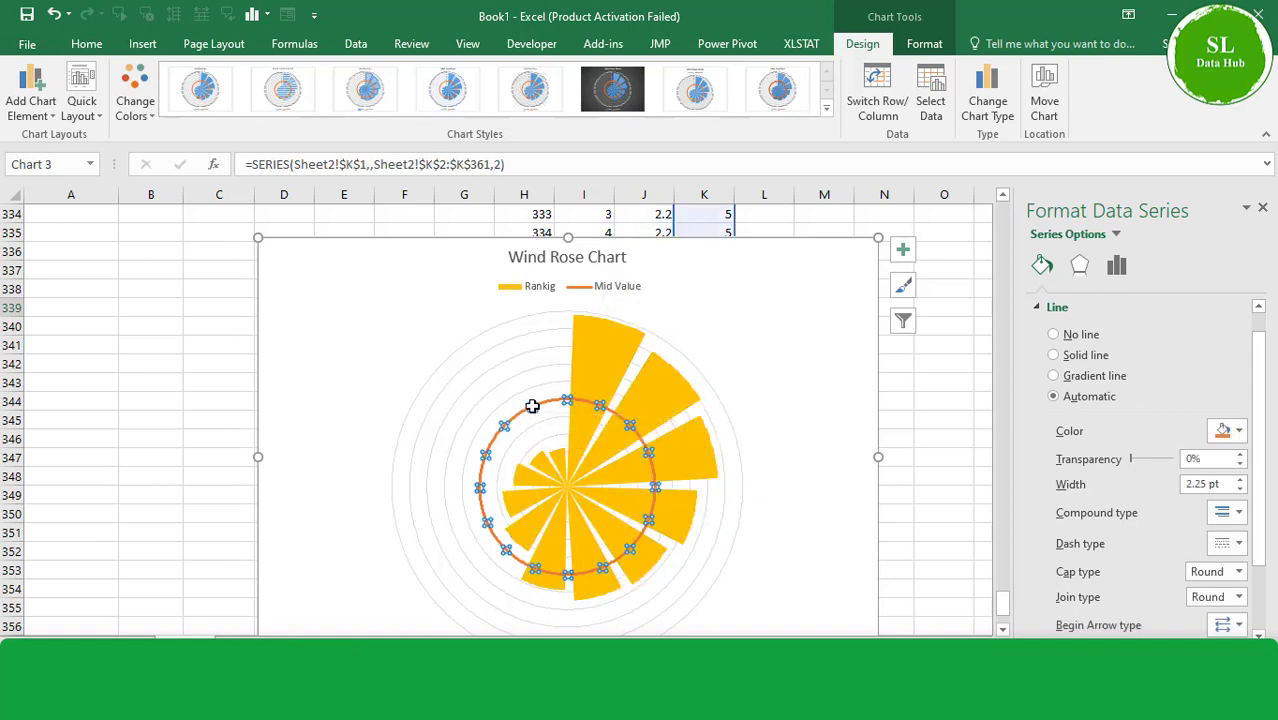
pyautogui.rightClick(532, 405)
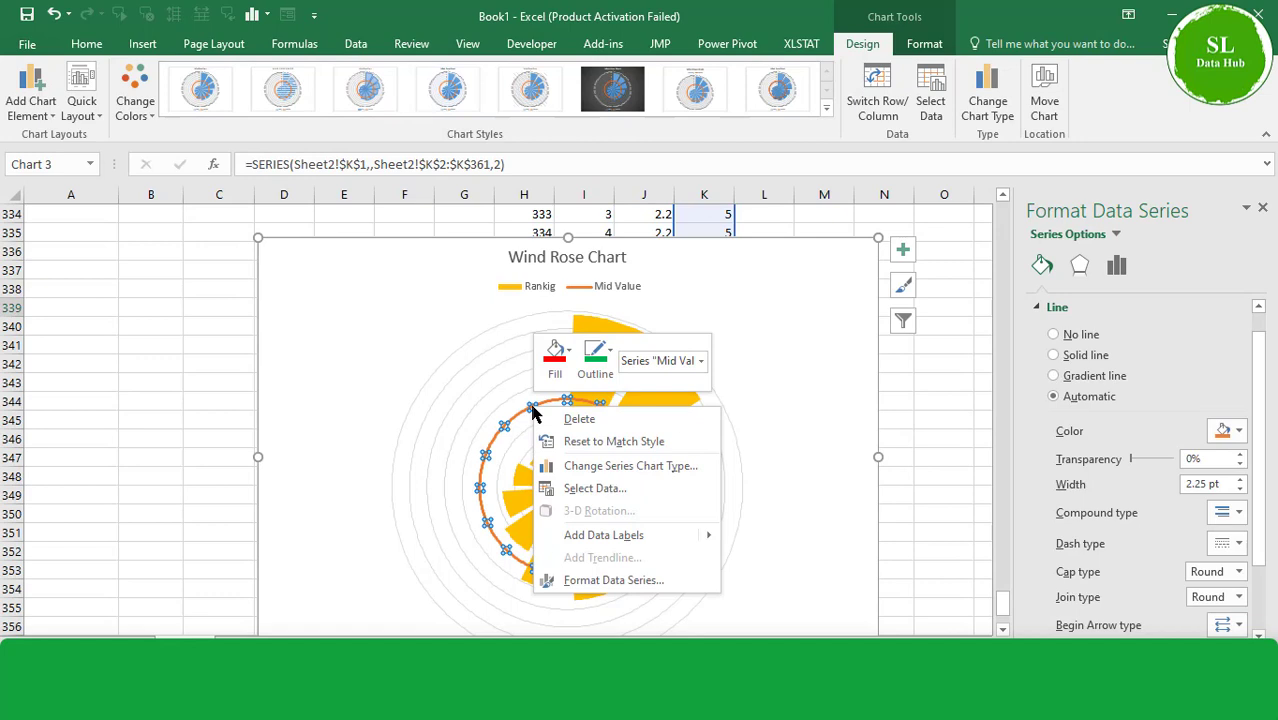
pyautogui.click(610, 353)
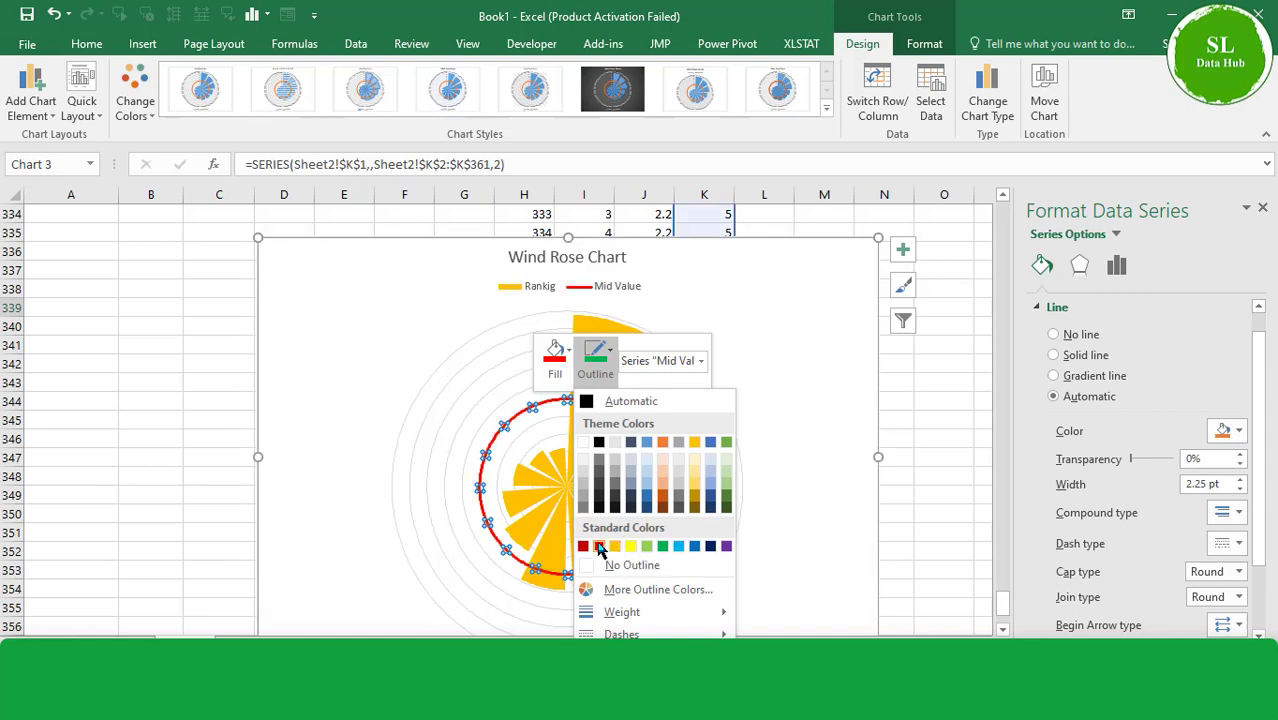
pyautogui.click(599, 546)
pyautogui.click(800, 415)
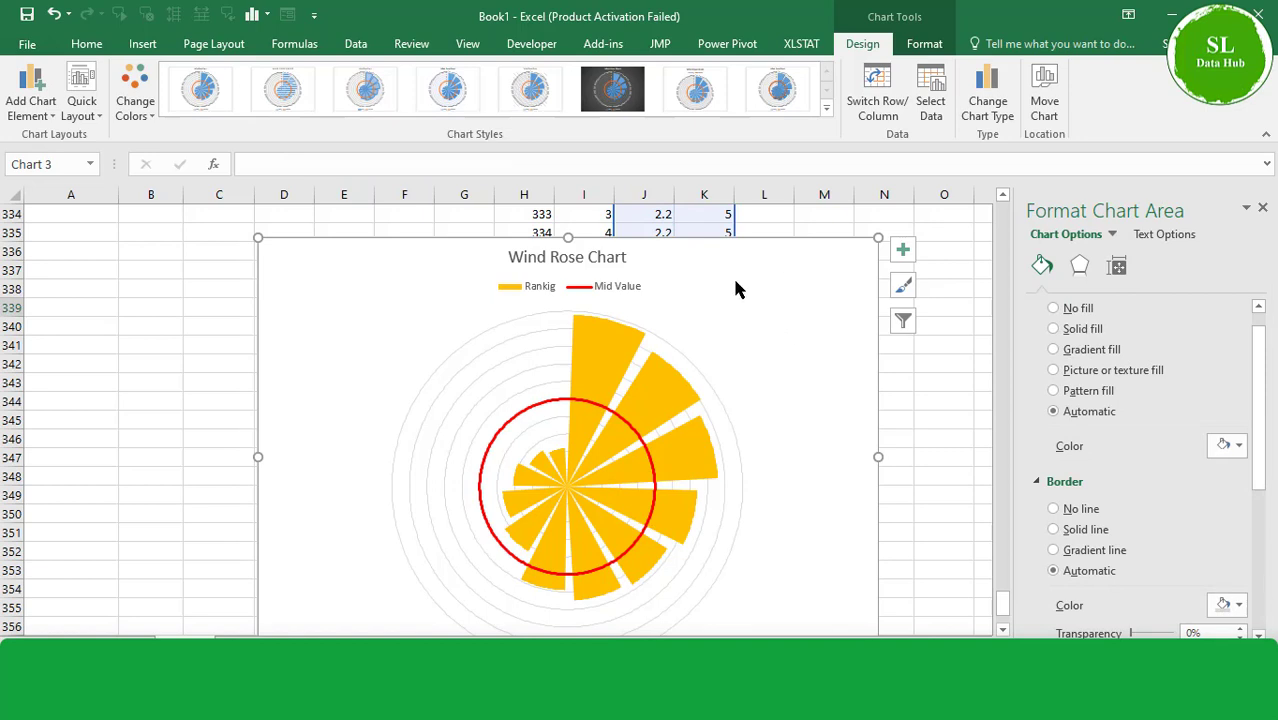
pyautogui.moveTo(735, 281); pyautogui.dragTo(735, 269)
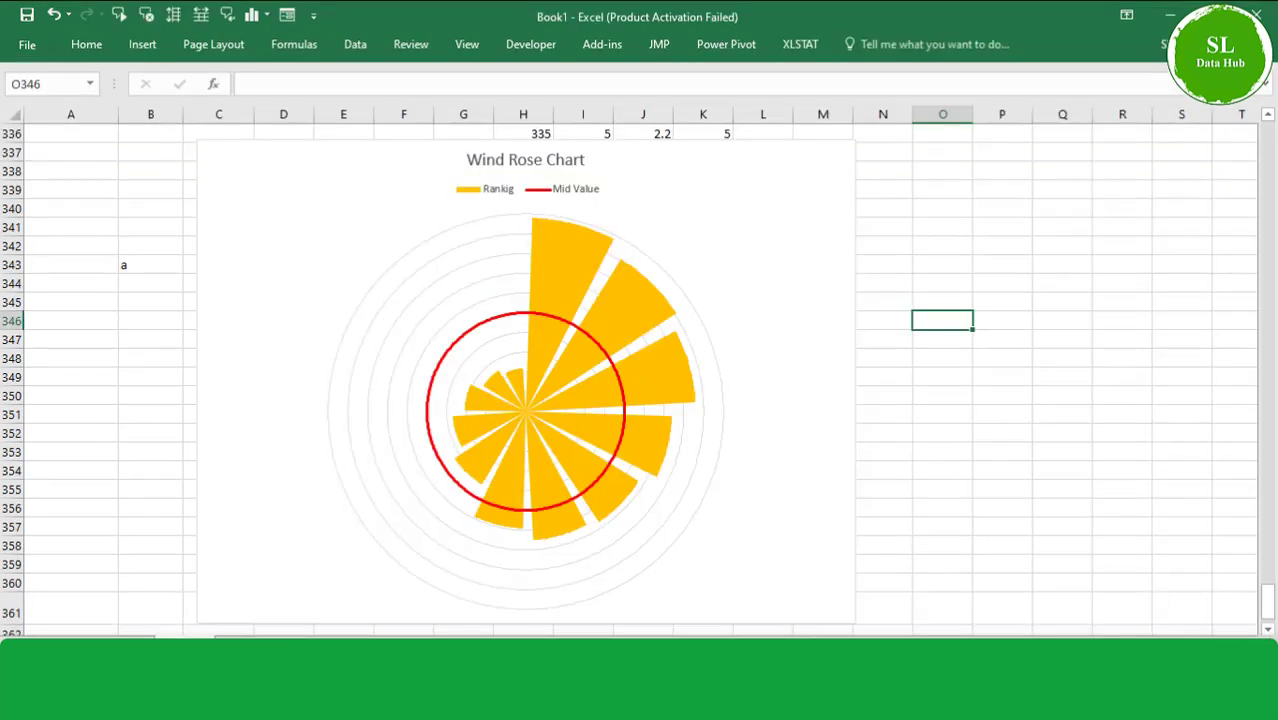